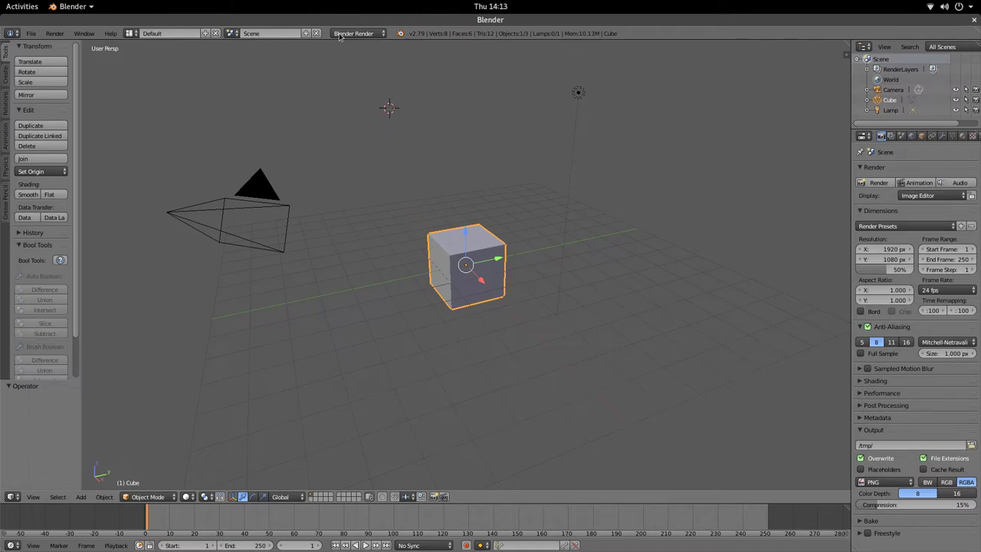
# Step: Delete the default cube from the scene
pyautogui.click(105, 497)
pyautogui.press('x')
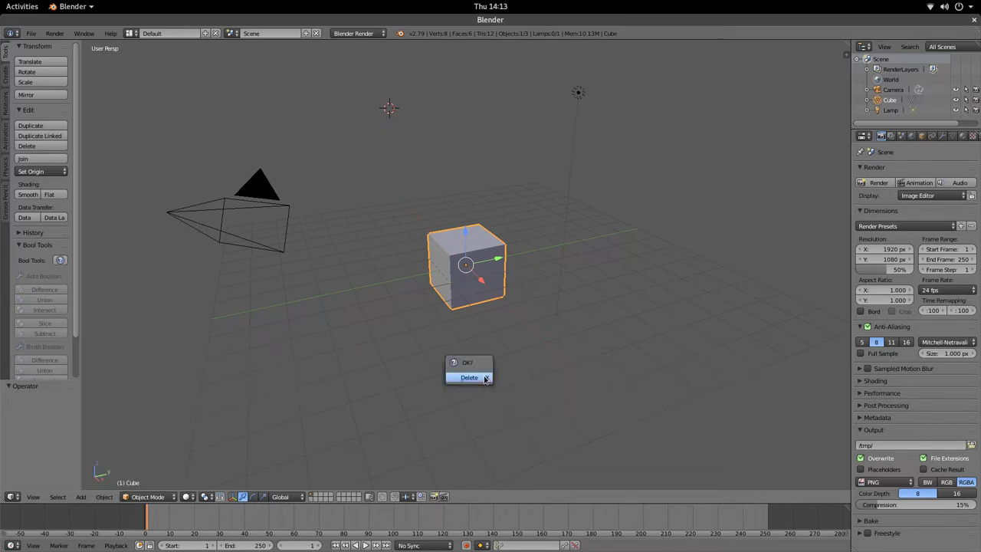
pyautogui.click(483, 379)
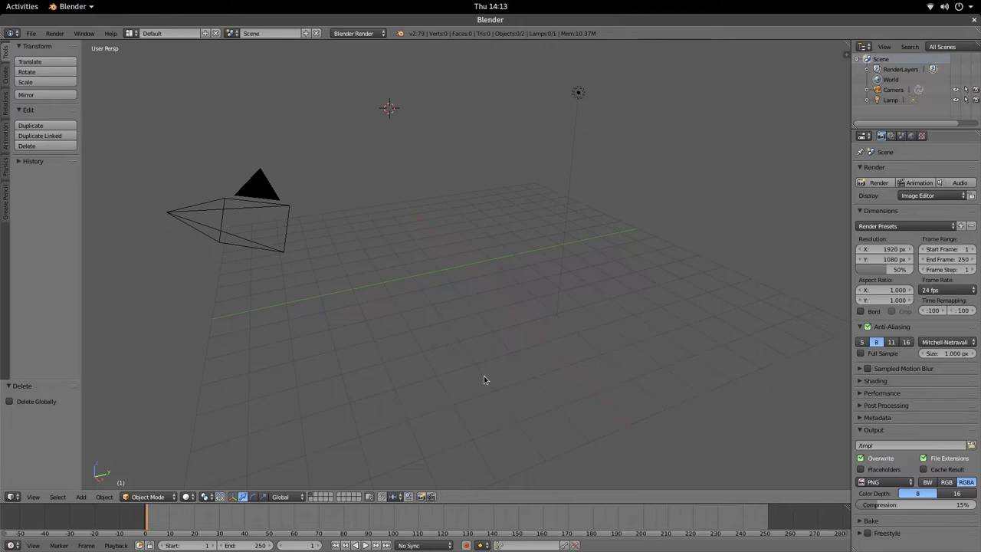
# Step: Align the camera to the top view and check its new placement above the grid
pyautogui.press('KP_7')
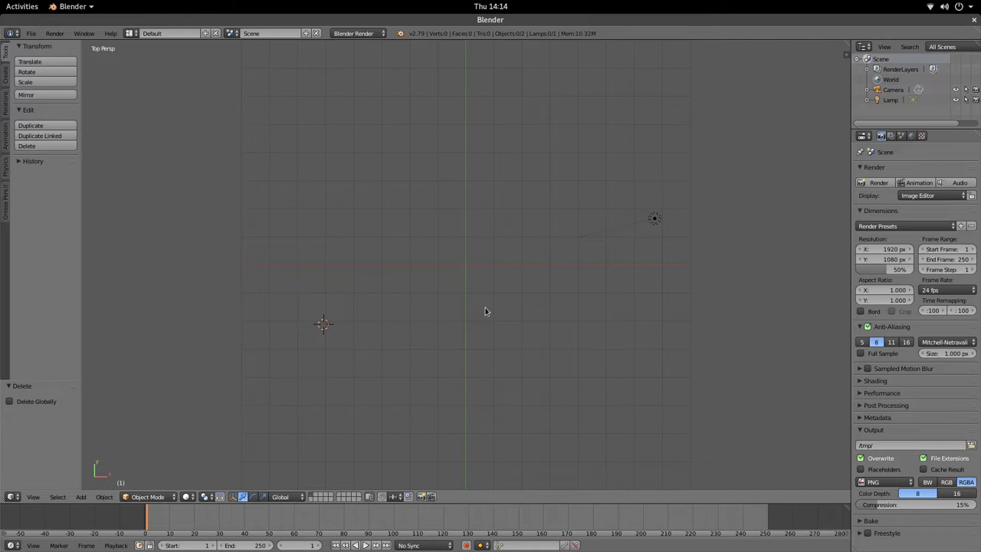
pyautogui.press('ctrl+alt+KP_0')
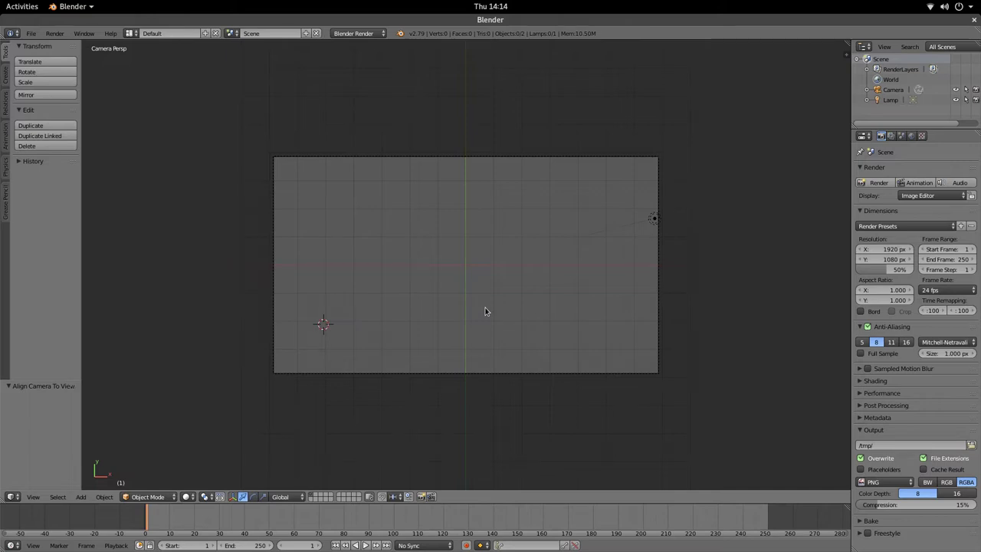
pyautogui.press('KP_0')
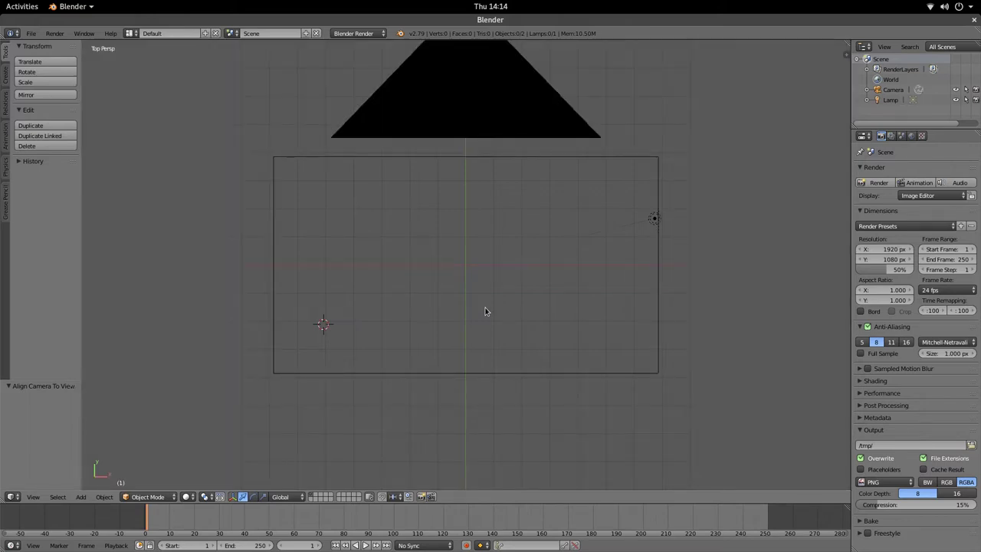
pyautogui.scroll(-8, 484, 311)
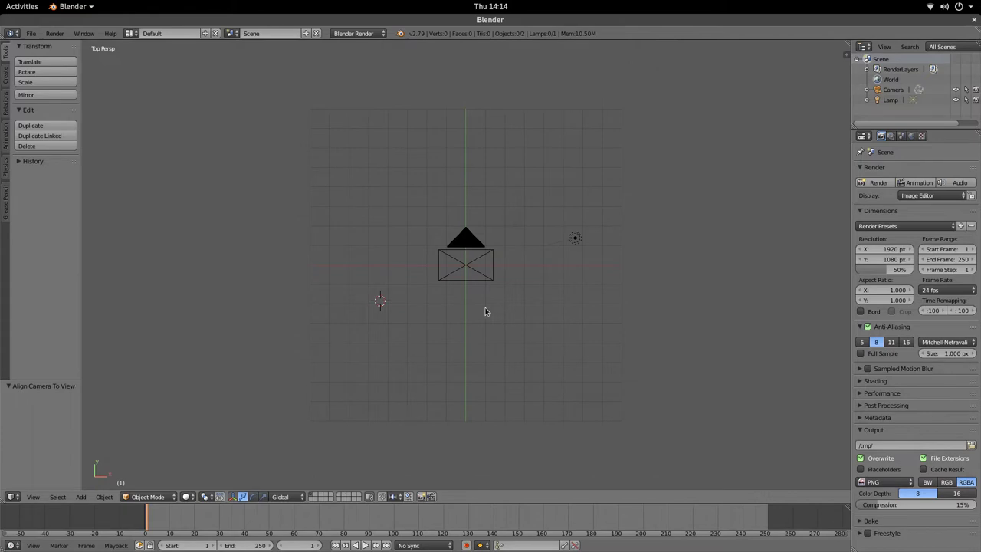
pyautogui.moveTo(484, 311)
pyautogui.mouseDown(button='middle')
pyautogui.moveTo(393, 302)
pyautogui.moveTo(450, 298)
pyautogui.moveTo(510, 277)
pyautogui.moveTo(480, 289)
pyautogui.moveTo(355, 280)
pyautogui.moveTo(328, 257)
pyautogui.moveTo(361, 281)
pyautogui.moveTo(447, 271)
pyautogui.moveTo(540, 301)
pyautogui.moveTo(438, 256)
pyautogui.moveTo(353, 239)
pyautogui.moveTo(377, 216)
pyautogui.moveTo(470, 210)
pyautogui.moveTo(492, 227)
pyautogui.moveTo(493, 303)
pyautogui.mouseUp(button='middle')
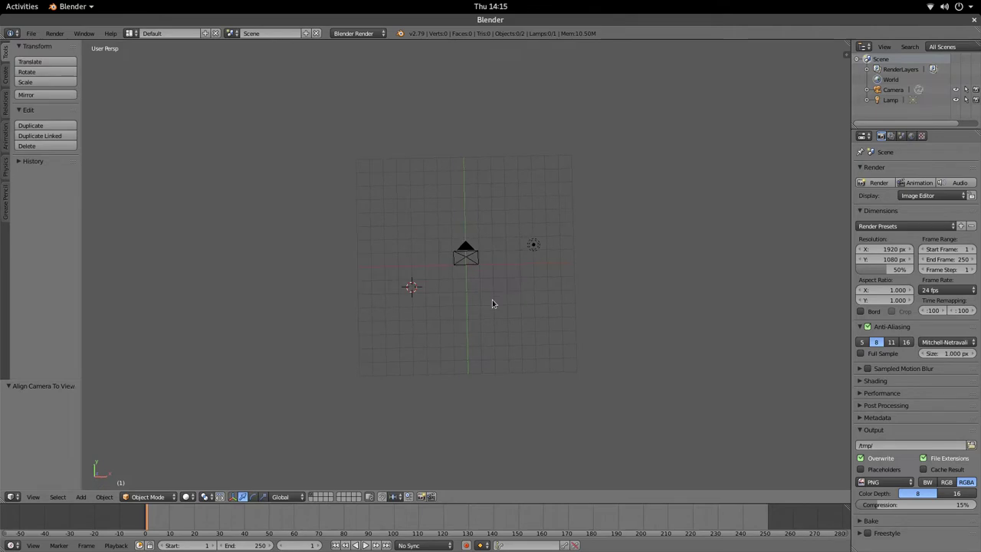
pyautogui.press('KP_0')
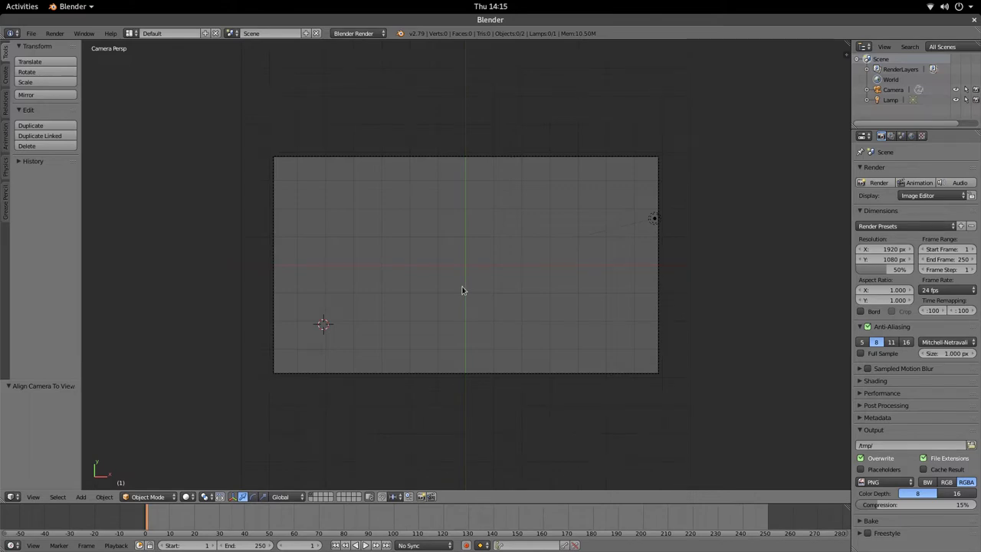
# Step: Add a circle mesh at the 3D cursor
pyautogui.click(80, 497)
pyautogui.click(80, 498)
pyautogui.hotkey('shift', 'a')
pyautogui.moveTo(288, 384)
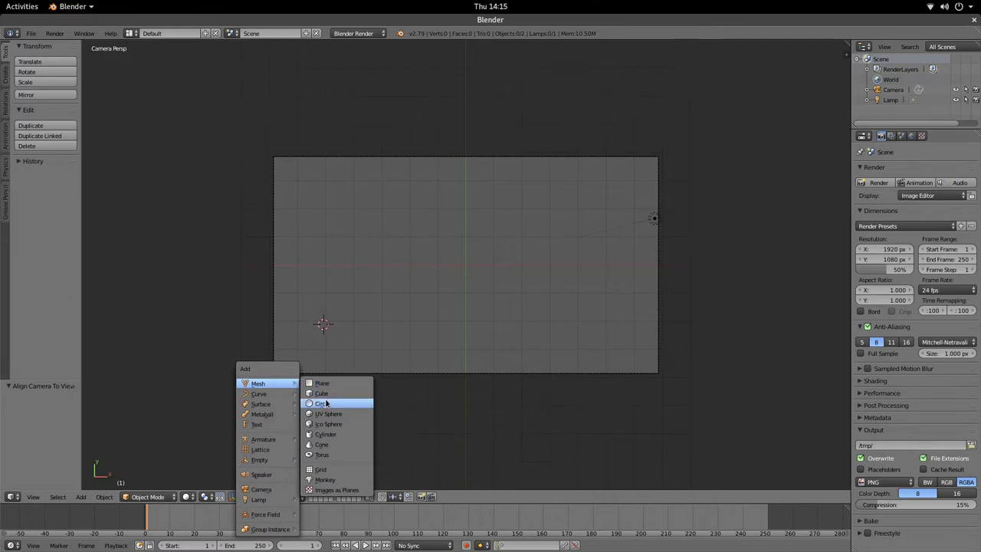
pyautogui.click(314, 403)
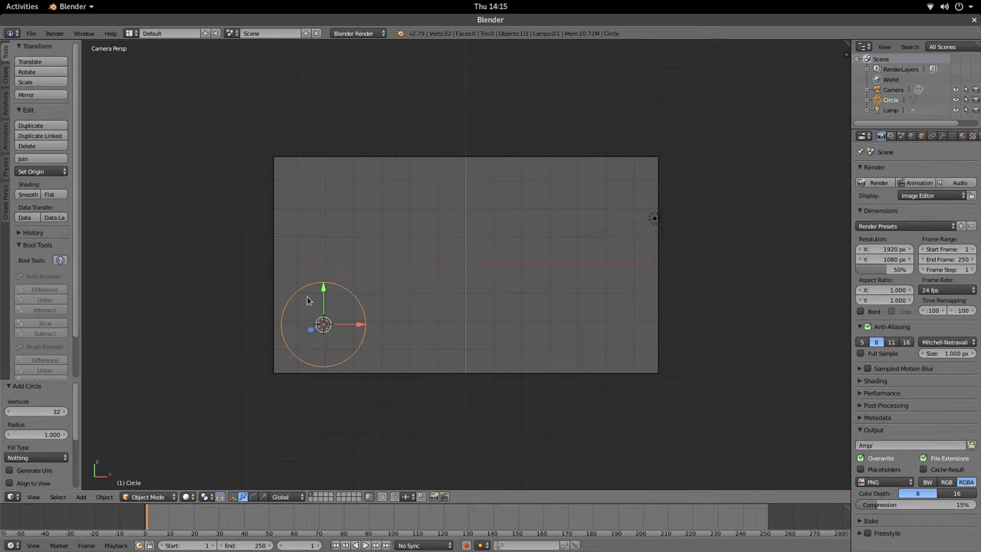
# Step: Examine the circle's outline up close to judge how smooth its segments look
pyautogui.scroll(4, 312, 295)
pyautogui.keyDown('shift'); pyautogui.moveTo(265, 317); pyautogui.dragTo(532, 241, button='middle'); pyautogui.keyUp('shift')
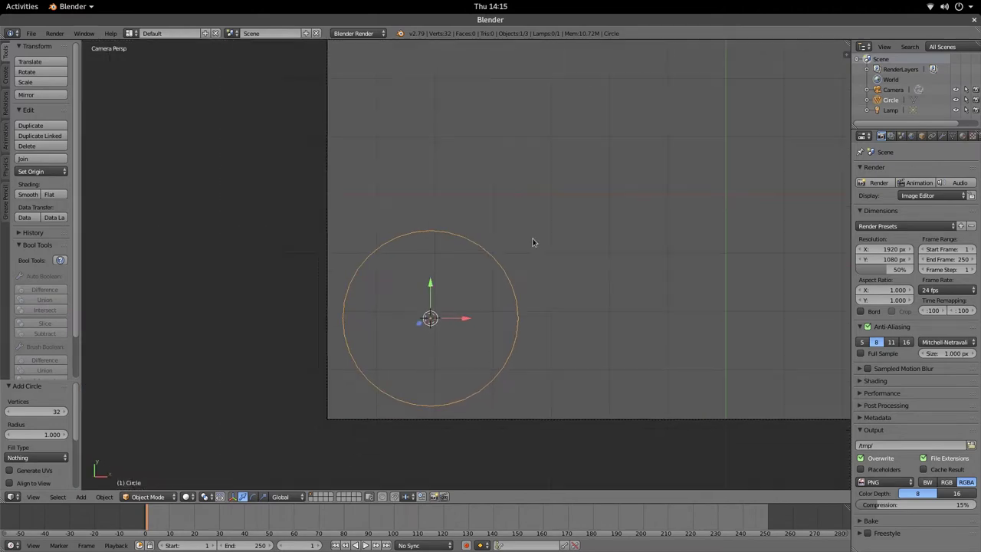
pyautogui.scroll(5, 491, 260)
pyautogui.scroll(6, 391, 188)
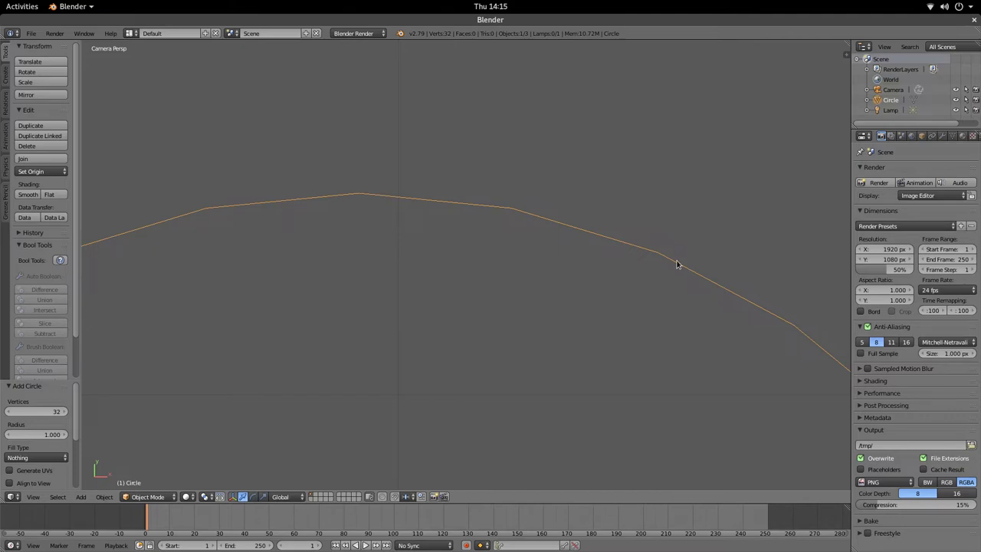
pyautogui.scroll(-4, 769, 338)
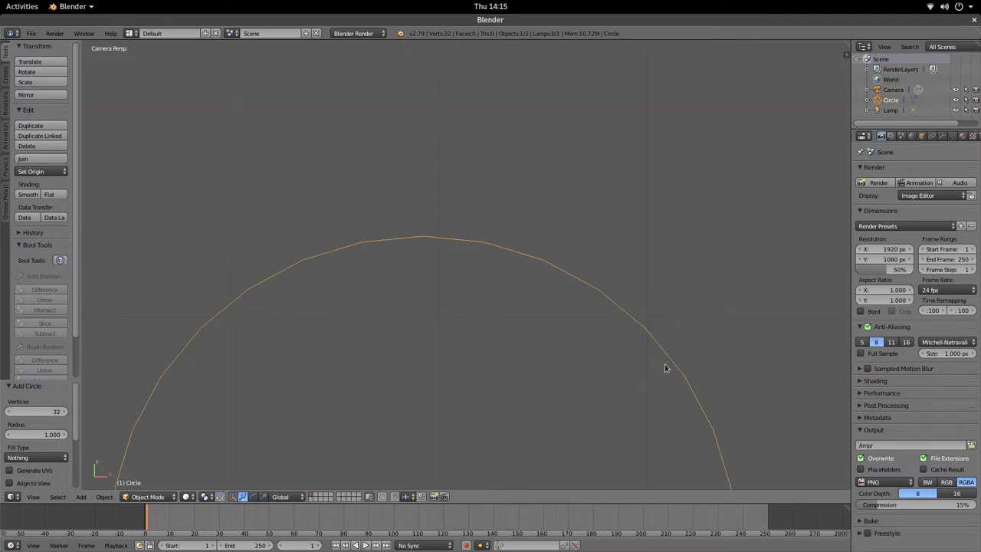
pyautogui.scroll(1, 385, 243)
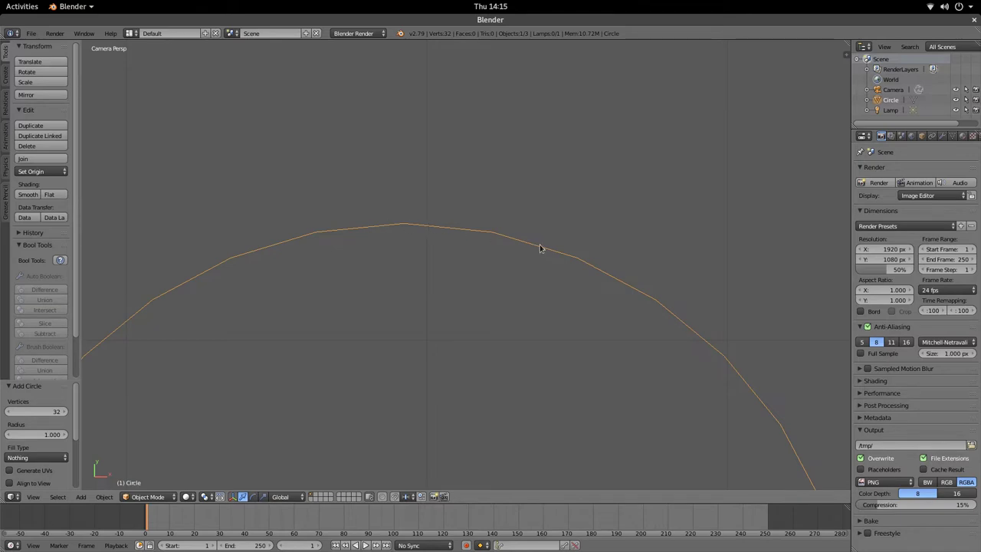
pyautogui.scroll(-4, 495, 258)
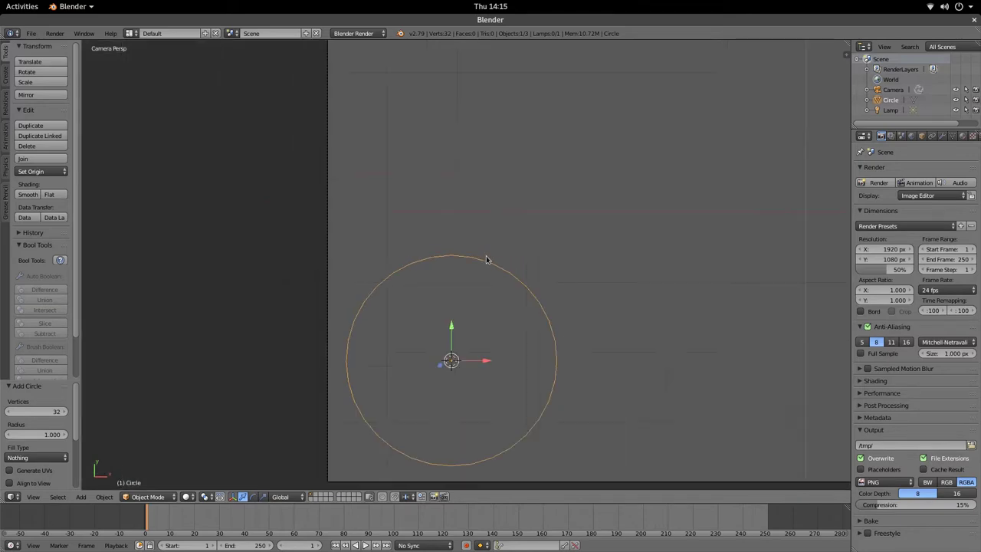
pyautogui.scroll(-3, 485, 259)
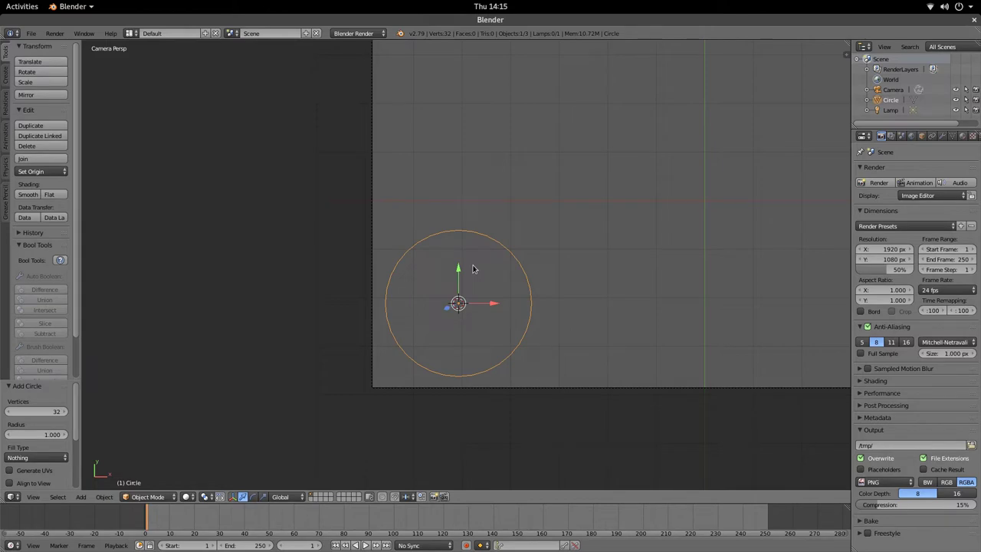
pyautogui.scroll(2, 472, 268)
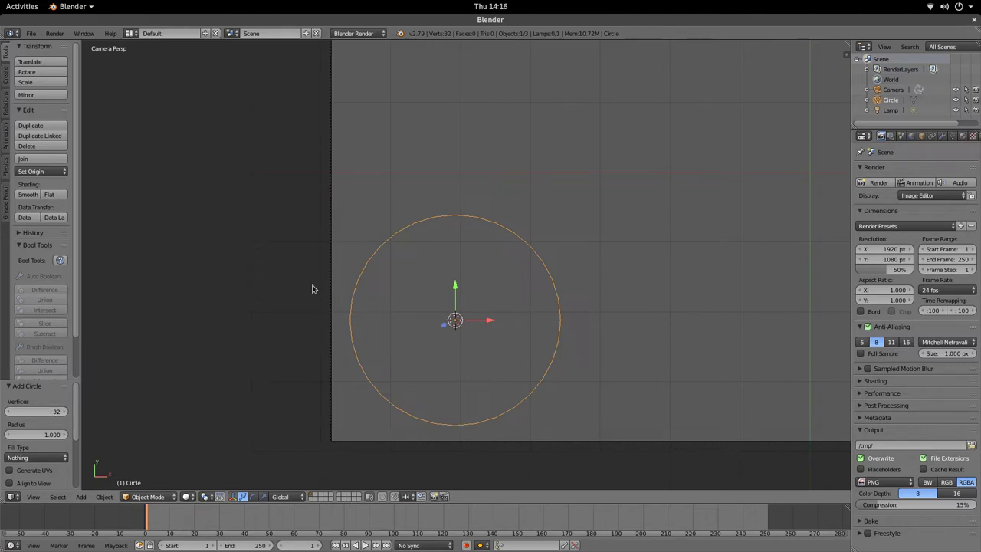
# Step: Set the new circle's vertex count to 64 and check the smoothness of its outline
pyautogui.click(36, 411)
pyautogui.write('64')
pyautogui.press('Return')
pyautogui.scroll(6, 470, 184)
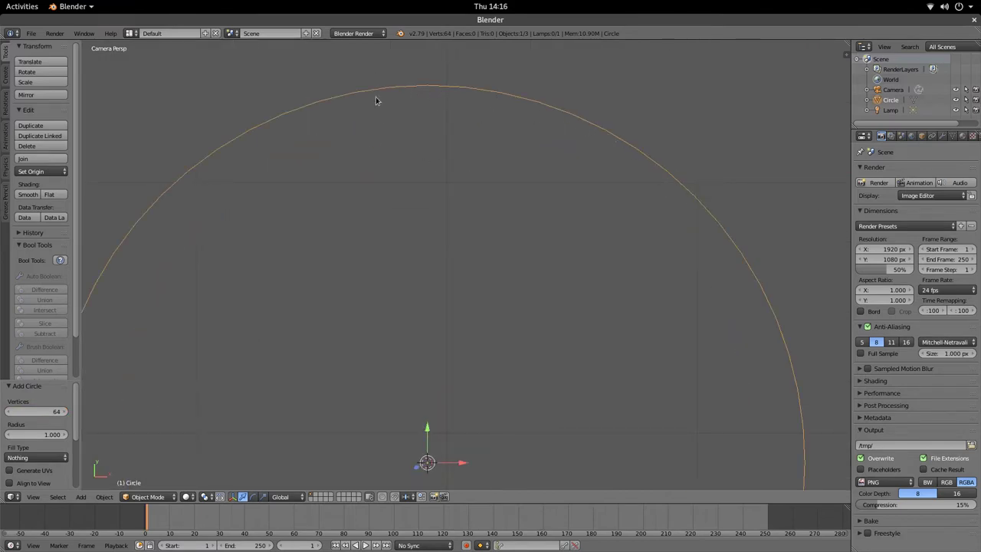
pyautogui.scroll(-9, 346, 368)
pyautogui.scroll(4, 433, 382)
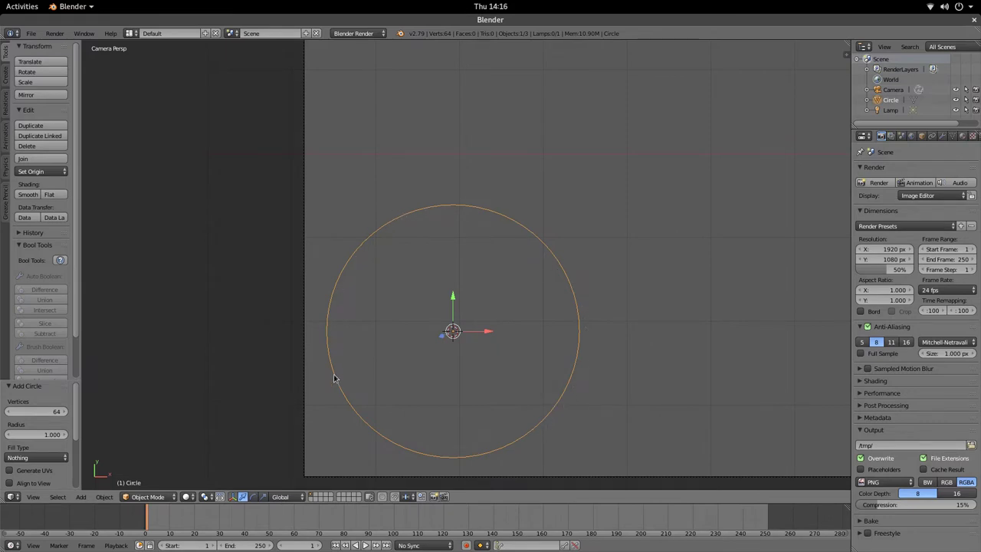
pyautogui.scroll(-3, 457, 309)
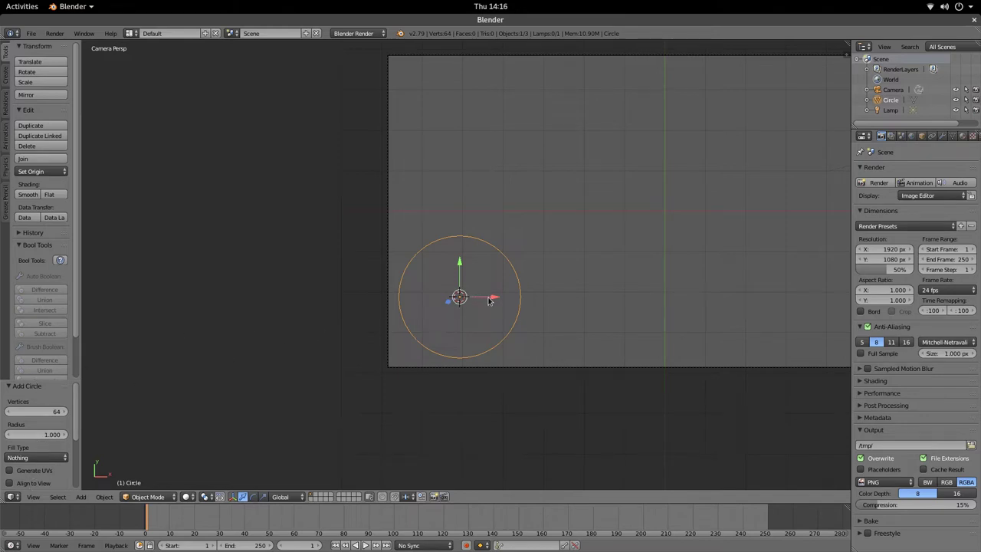
# Step: Move the circle onto the grid's centre, about 3.36 units along X and 1.41 units along Y
pyautogui.moveTo(488, 301); pyautogui.dragTo(694, 305)
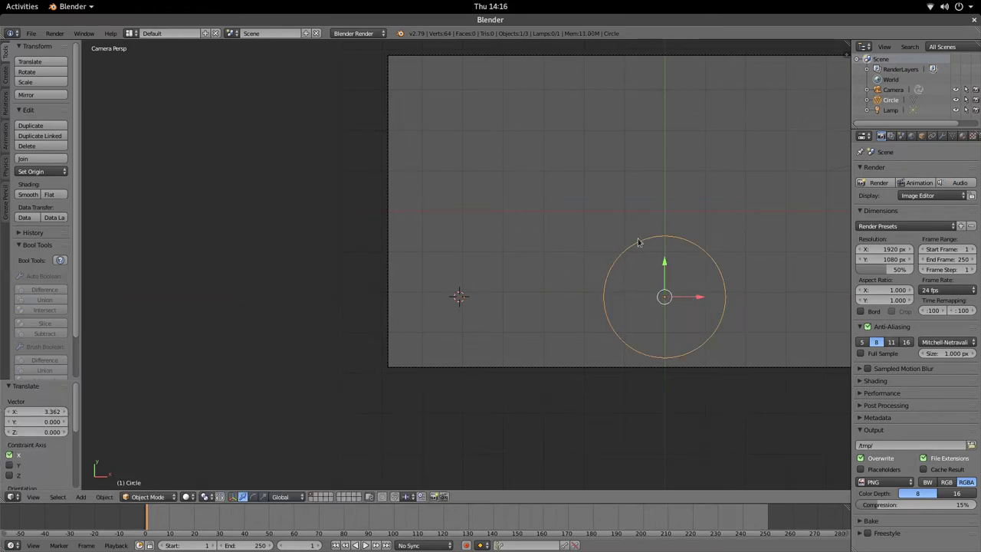
pyautogui.moveTo(665, 266); pyautogui.dragTo(686, 179)
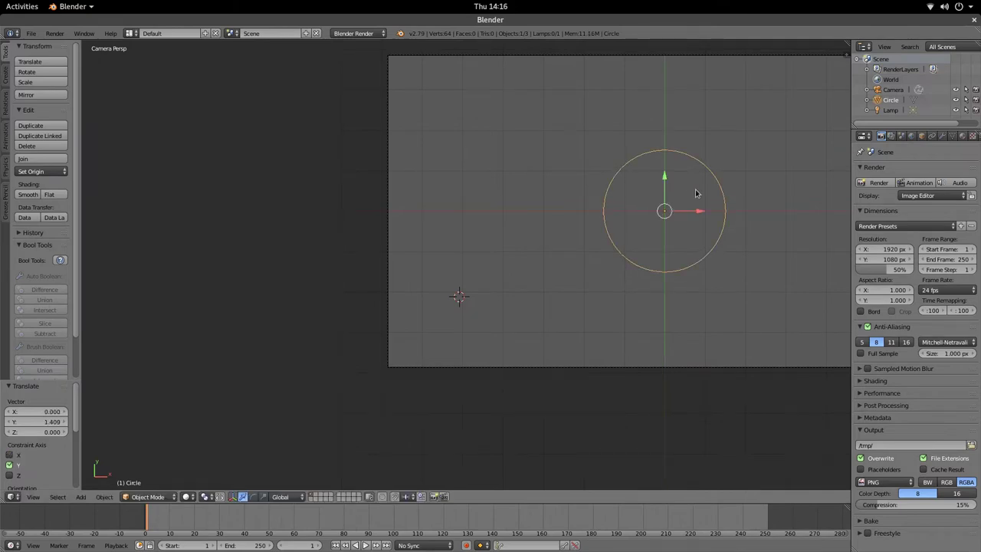
pyautogui.moveTo(714, 231); pyautogui.dragTo(568, 337, button='middle')
pyautogui.press('KP_0')
pyautogui.keyDown('shift'); pyautogui.moveTo(630, 269); pyautogui.dragTo(394, 322, button='middle'); pyautogui.keyUp('shift')
pyautogui.scroll(3, 394, 322)
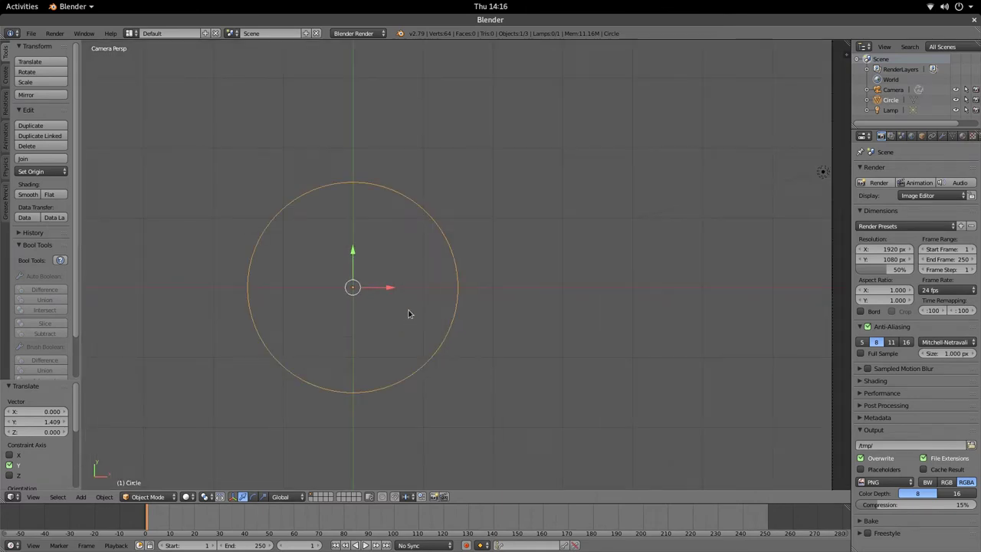
pyautogui.keyDown('shift'); pyautogui.moveTo(407, 309); pyautogui.dragTo(506, 289, button='middle'); pyautogui.keyUp('shift')
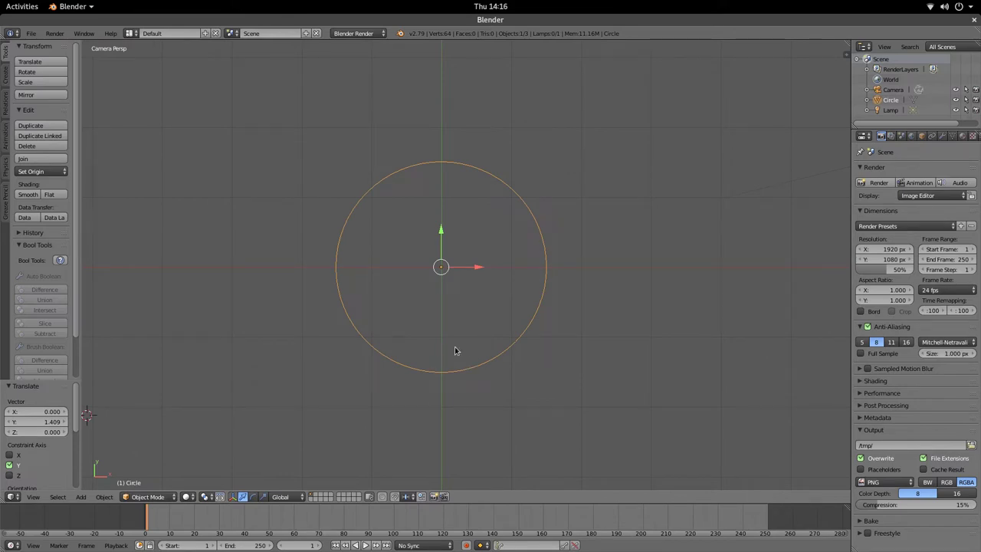
# Step: Switch the circle from Object Mode to Edit Mode
pyautogui.click(157, 498)
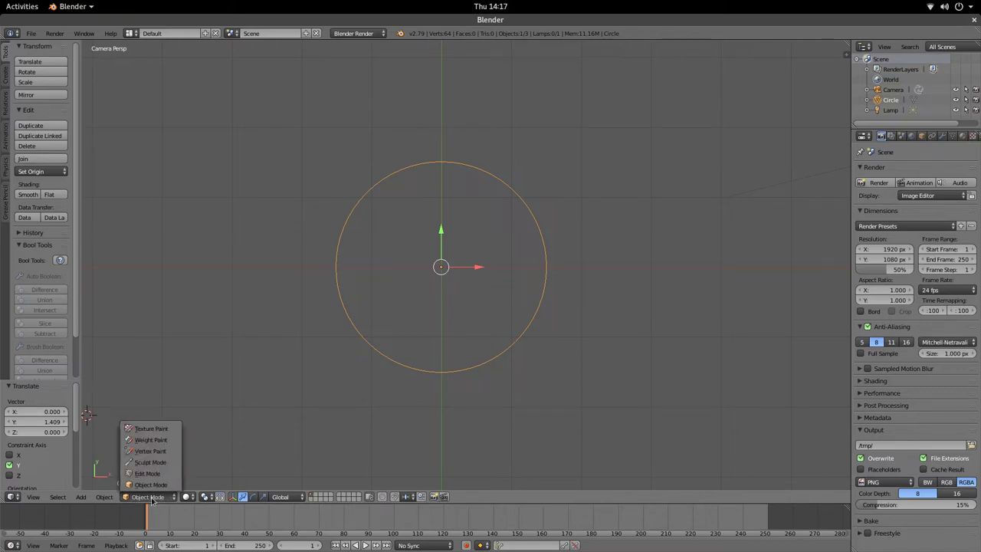
pyautogui.click(171, 485)
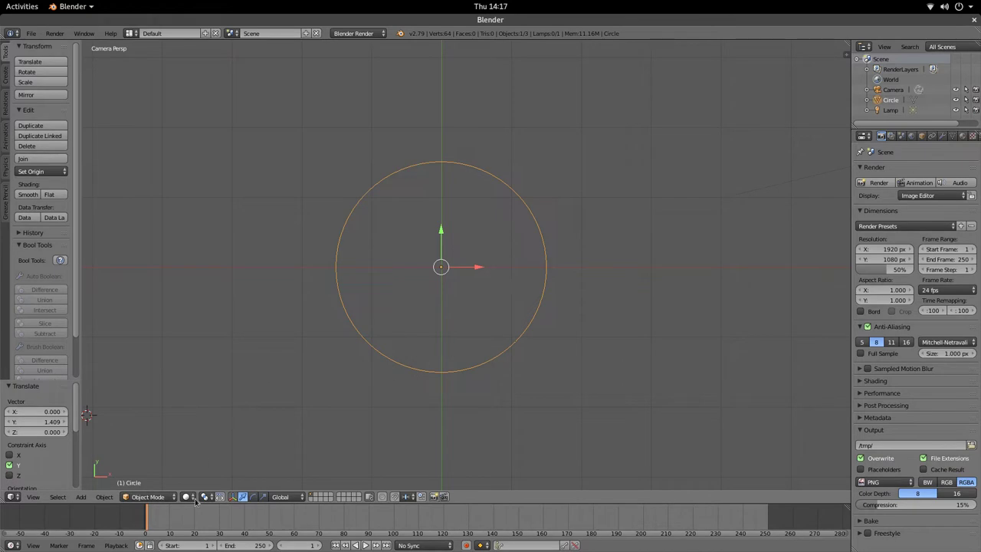
pyautogui.click(161, 498)
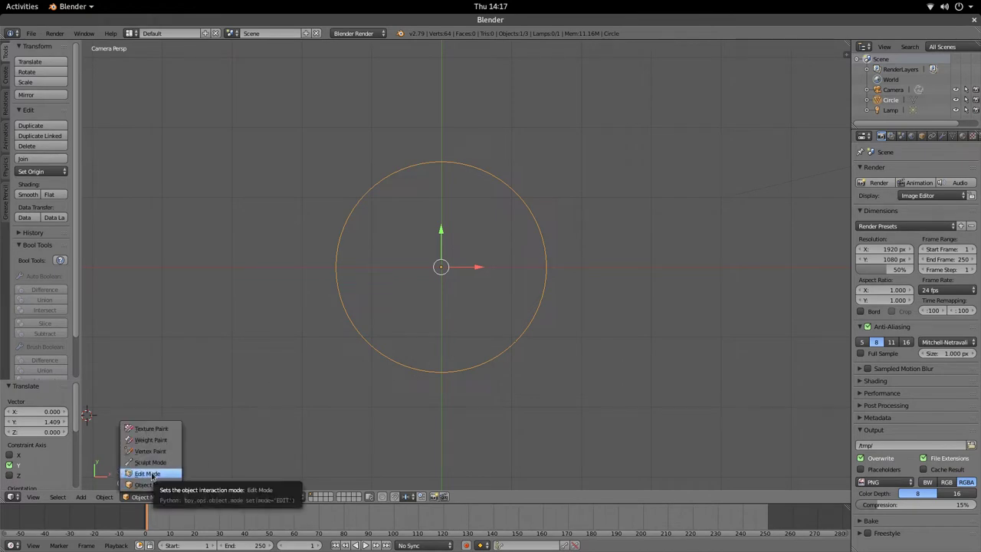
pyautogui.click(153, 475)
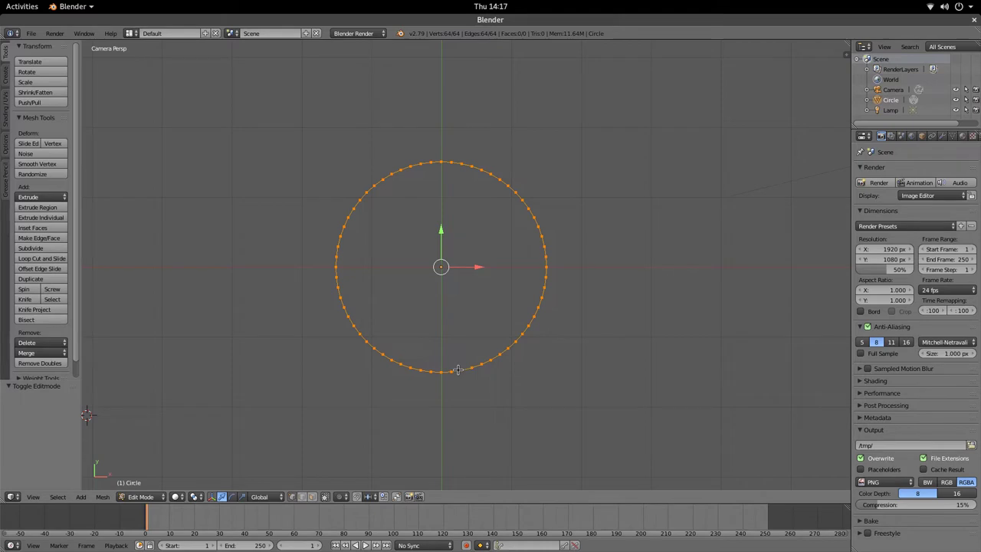
# Step: Select two adjacent vertices at the circle's lowest part and extend the selection to the full edge loop
pyautogui.scroll(1, 454, 369)
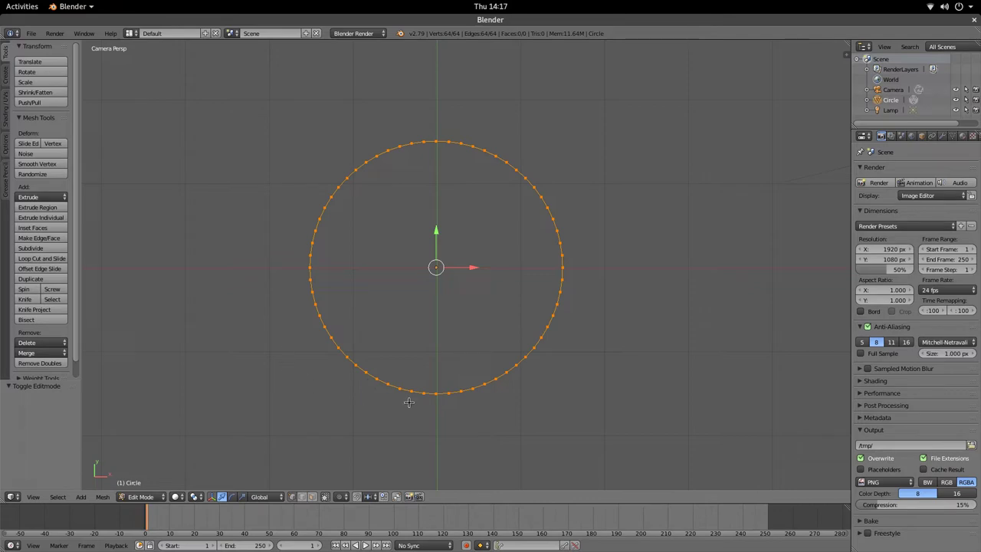
pyautogui.scroll(2, 412, 399)
pyautogui.scroll(-1, 412, 399)
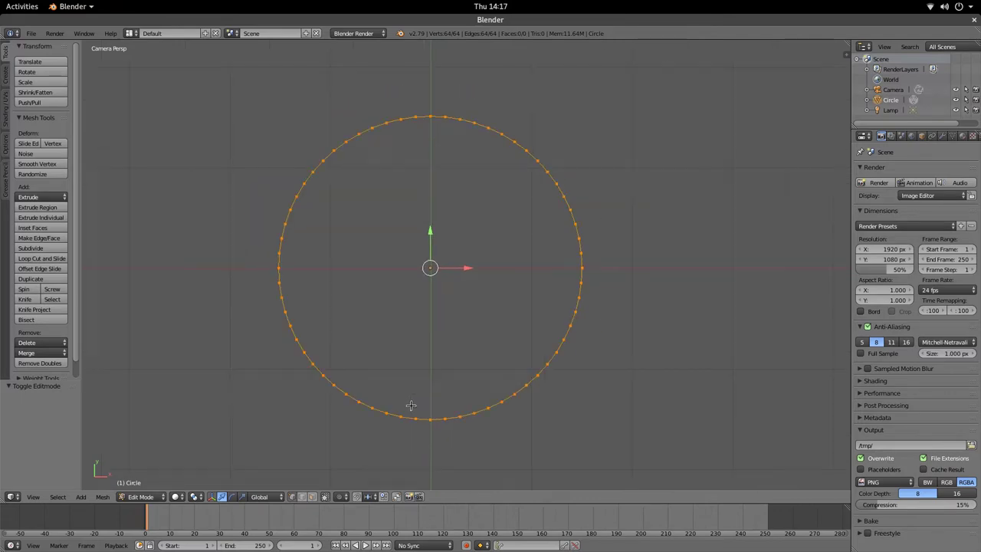
pyautogui.keyDown('shift'); pyautogui.scroll(-2, 406, 397); pyautogui.keyUp('shift')
pyautogui.scroll(2, 405, 389)
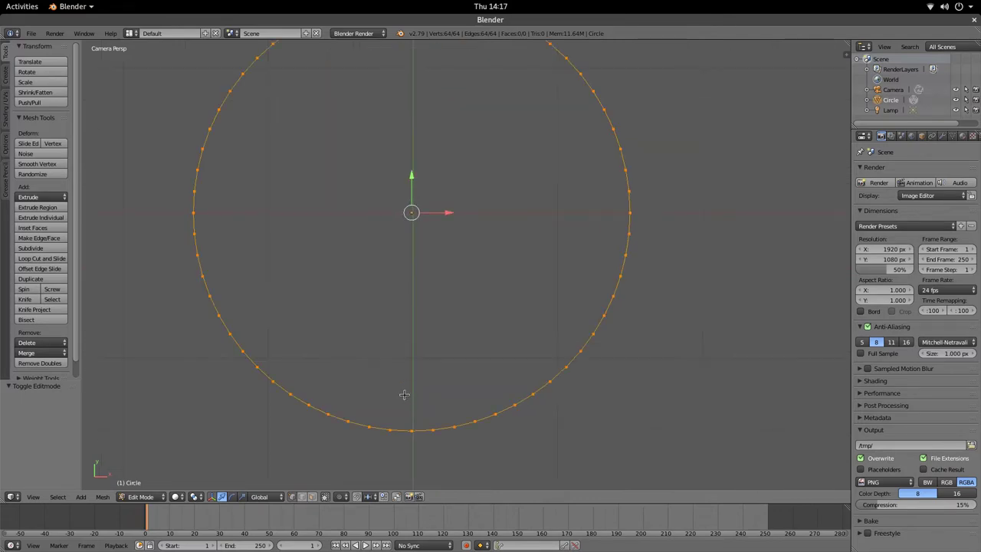
pyautogui.rightClick(374, 431)
pyautogui.scroll(-3, 377, 434)
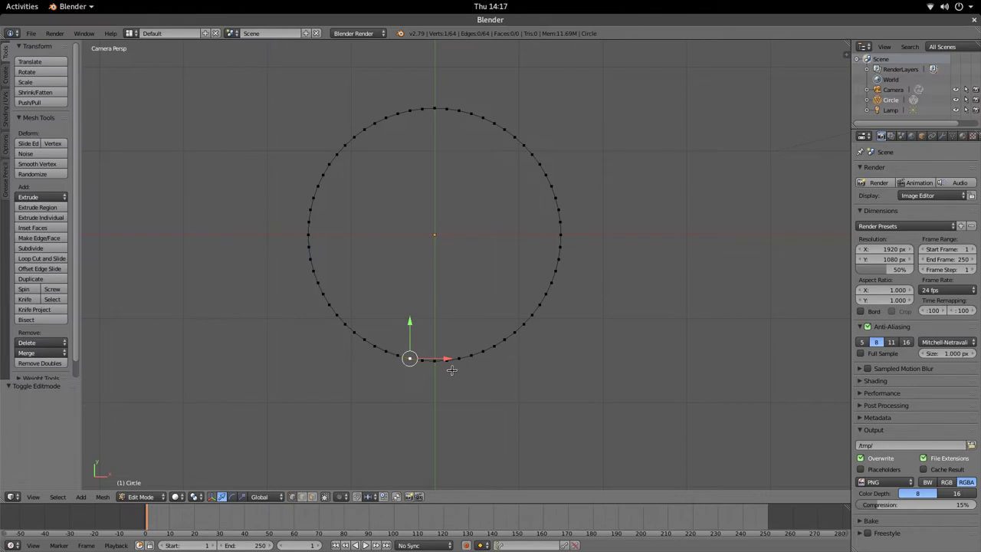
pyautogui.scroll(2, 450, 372)
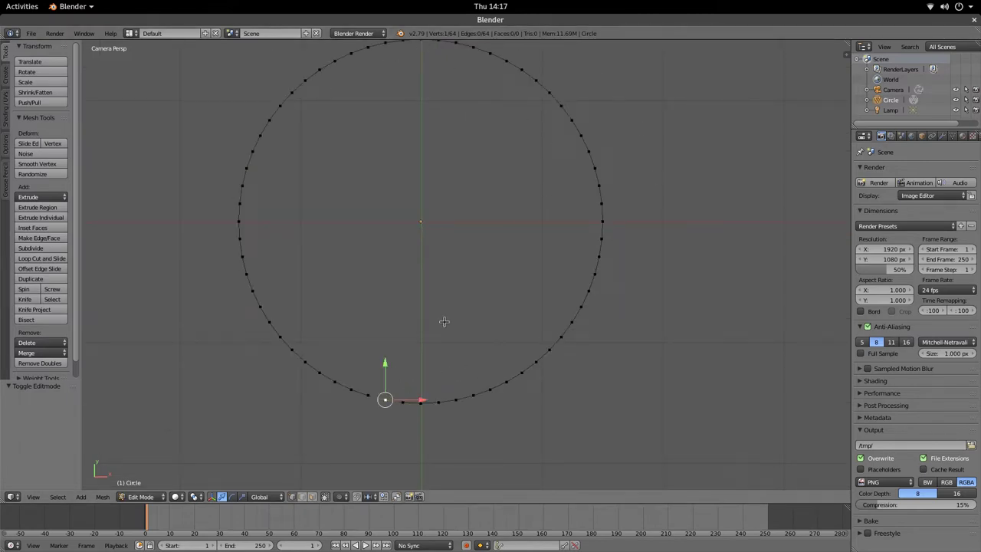
pyautogui.keyDown('shift'); pyautogui.rightClick(399, 397); pyautogui.keyUp('shift')
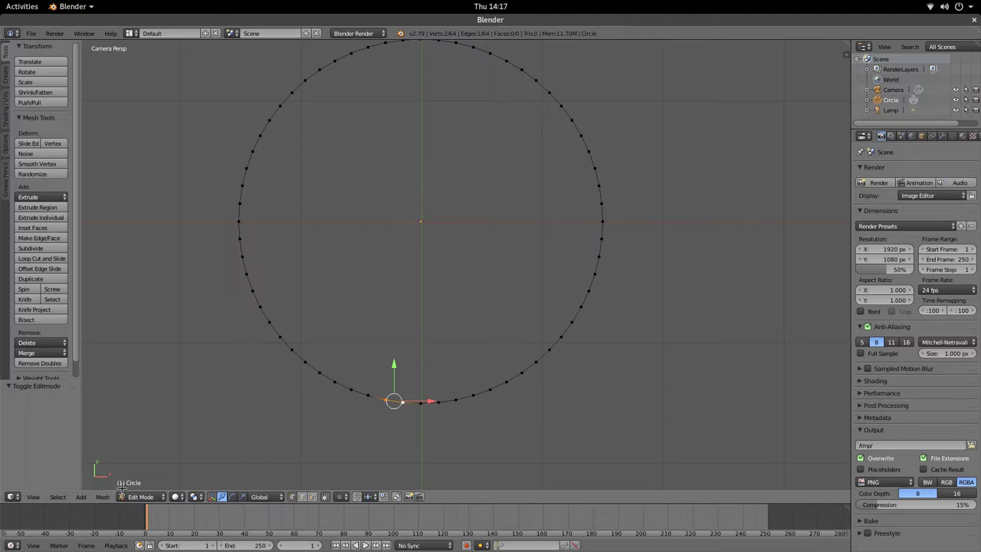
pyautogui.click(58, 496)
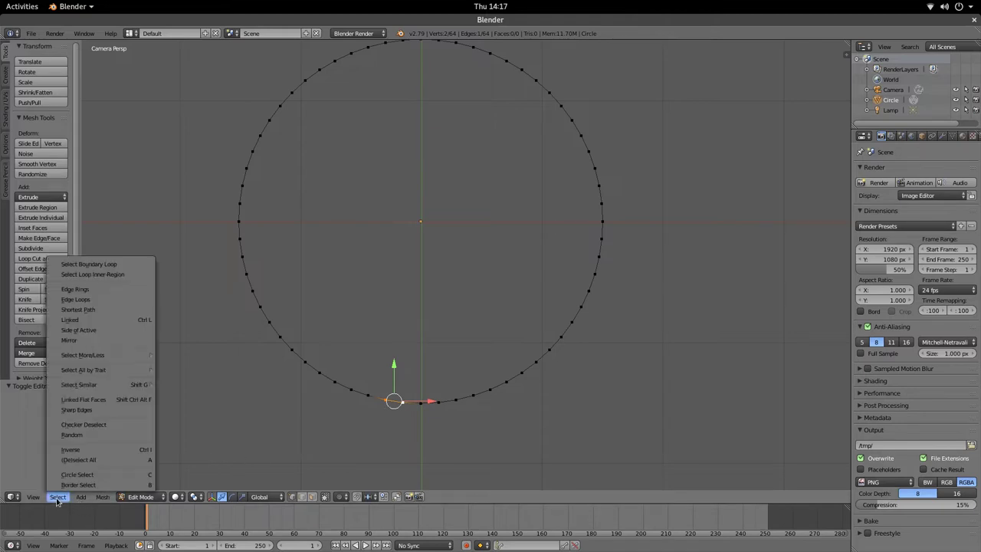
pyautogui.click(113, 299)
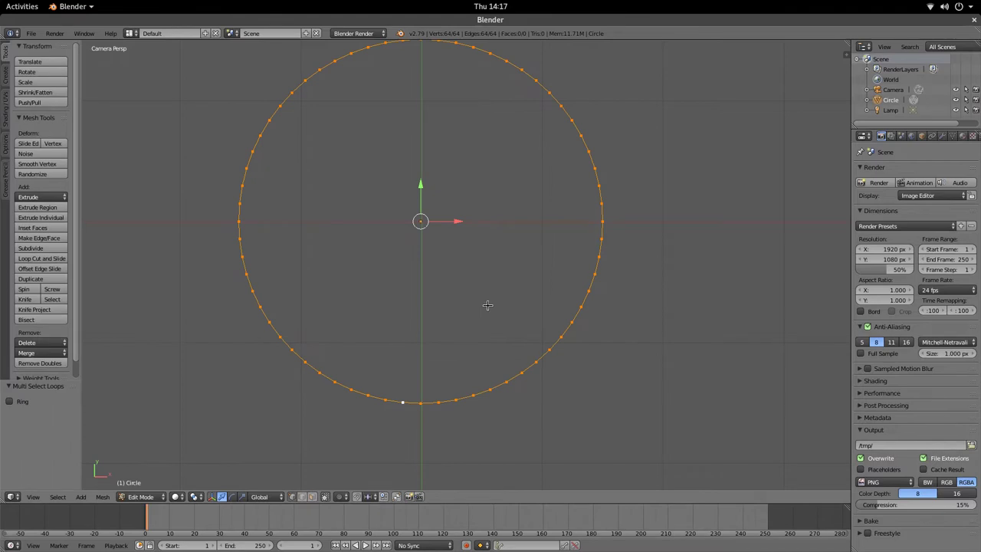
# Step: Replace the selection with a vertex at the circle's lowest part and select the circle's entire loop again
pyautogui.rightClick(435, 405)
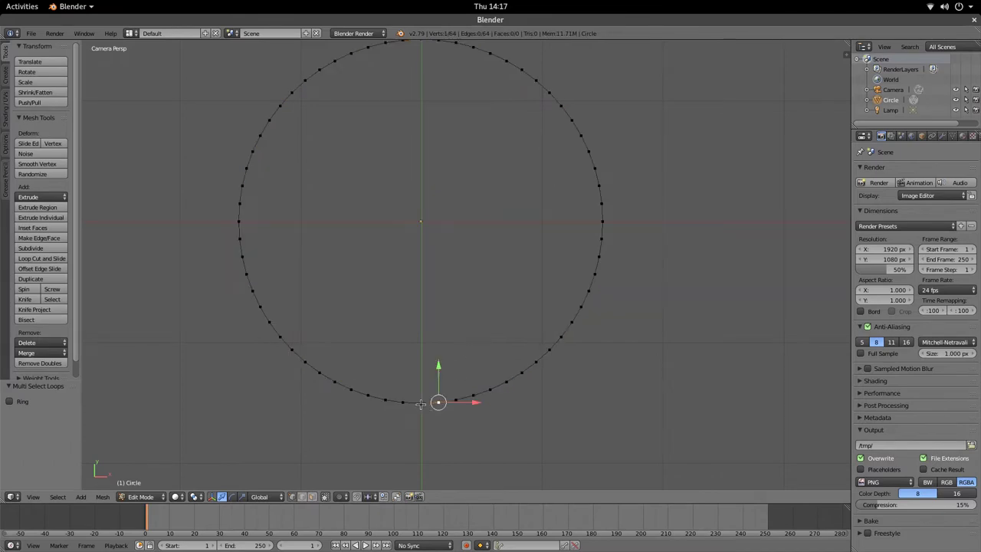
pyautogui.keyDown('shift'); pyautogui.rightClick(420, 404); pyautogui.keyUp('shift')
pyautogui.press('a')
pyautogui.press('a')
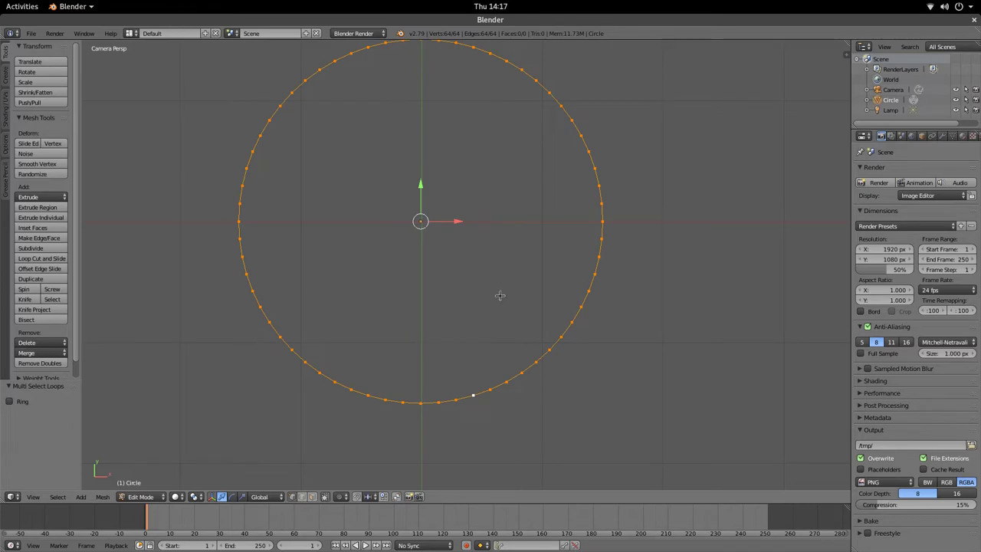
# Step: Extrude the selected circle loop in place, leaving the new vertices exactly on top of the original ones
pyautogui.scroll(-3, 406, 223)
pyautogui.keyDown('shift'); pyautogui.moveTo(433, 224); pyautogui.dragTo(487, 271, button='middle'); pyautogui.keyUp('shift')
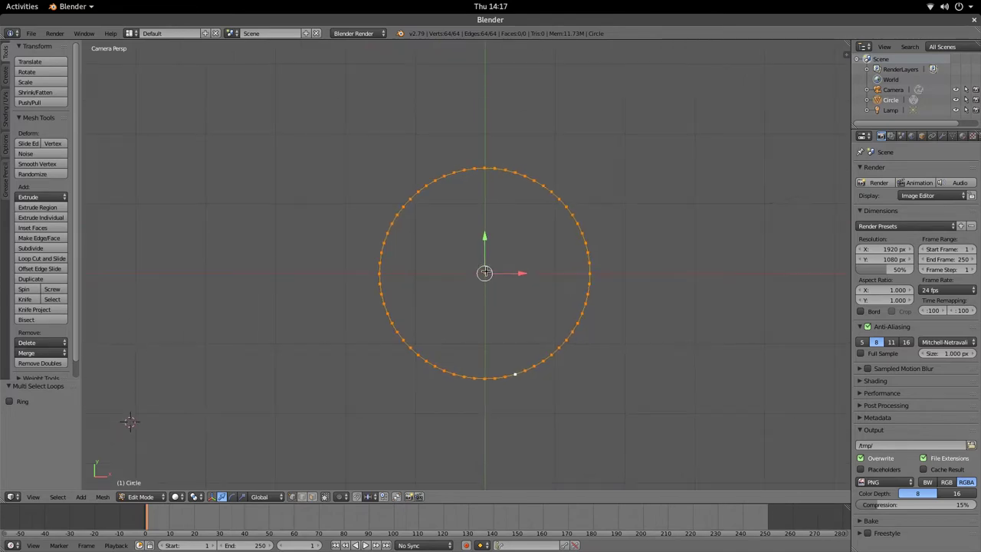
pyautogui.scroll(2, 550, 310)
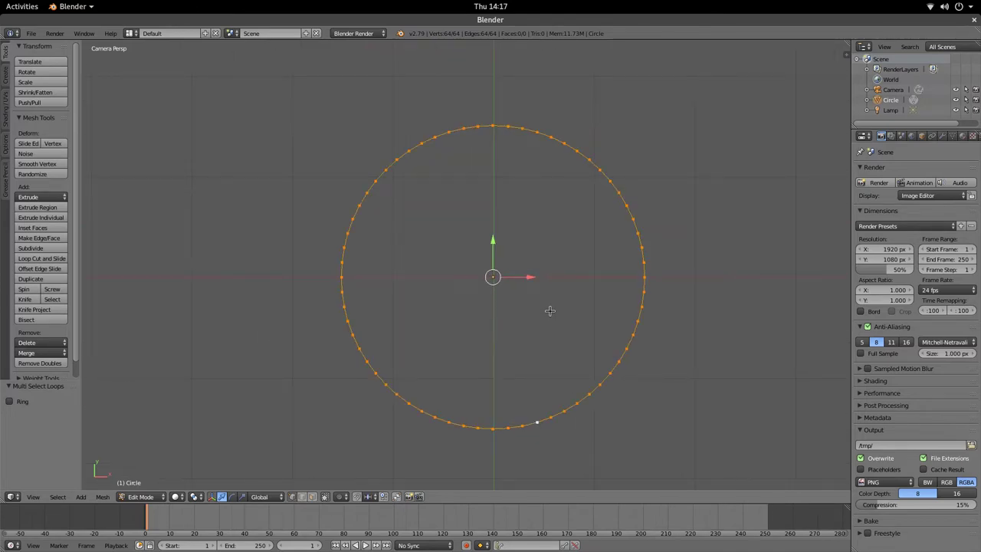
pyautogui.press('e')
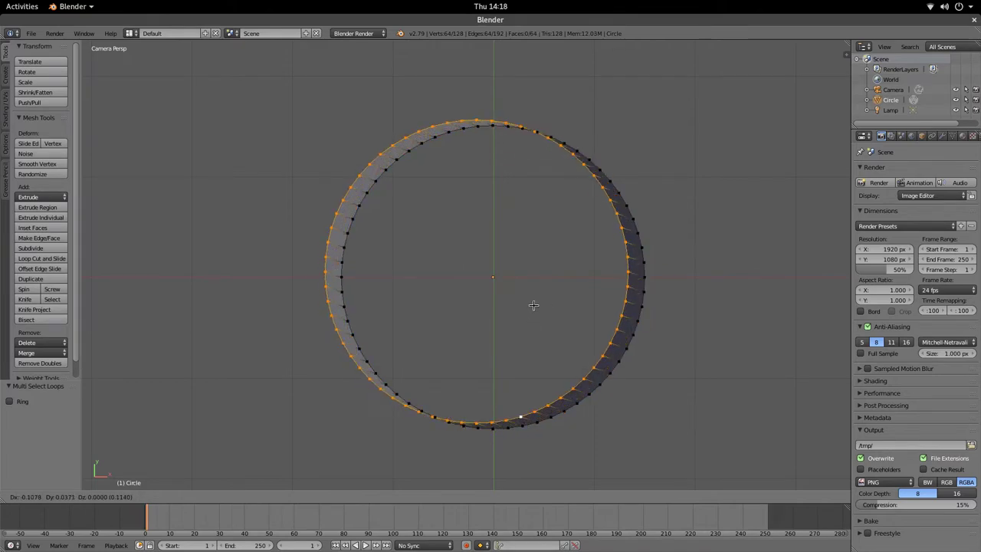
pyautogui.rightClick(552, 314)
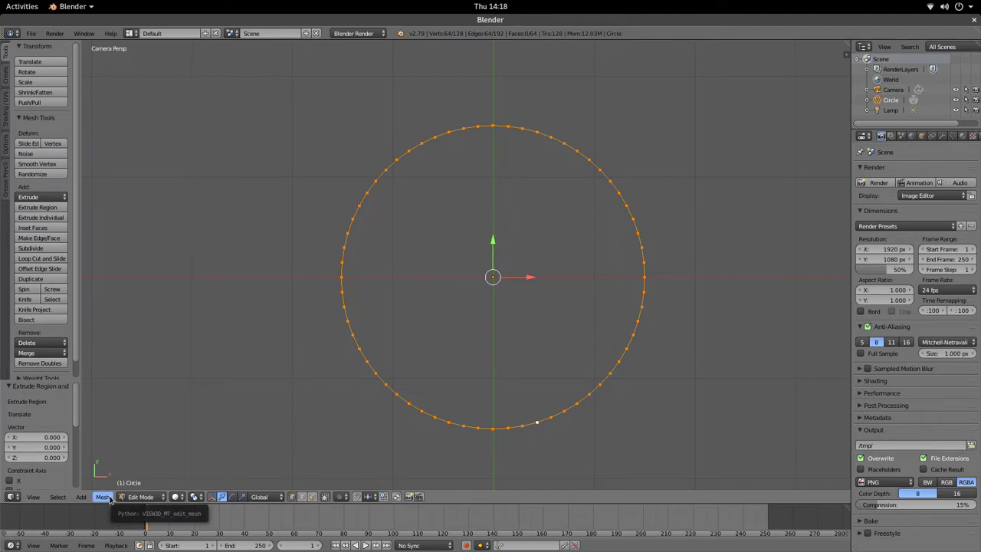
pyautogui.press('s')
pyautogui.rightClick(555, 419)
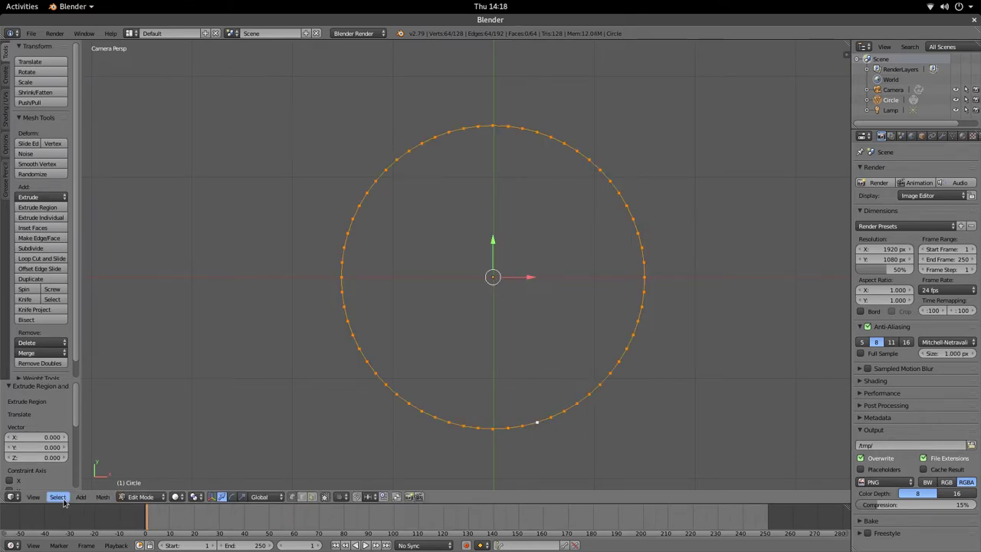
pyautogui.click(103, 496)
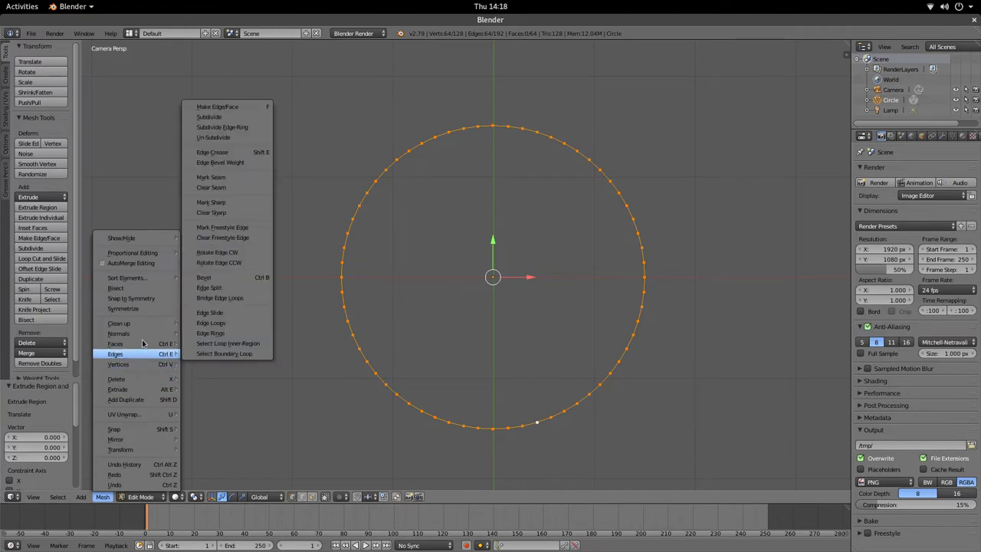
pyautogui.moveTo(129, 392)
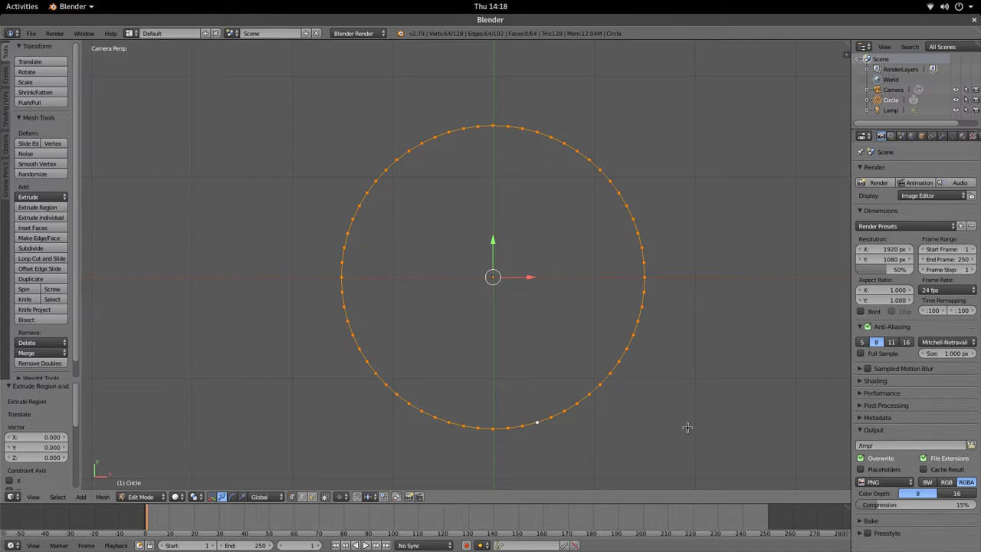
pyautogui.press('s')
pyautogui.rightClick(646, 394)
# Step: Move the extruded ring of vertices away from the original circle, about -0.738 along X and 0.738 along Y
pyautogui.press('g')
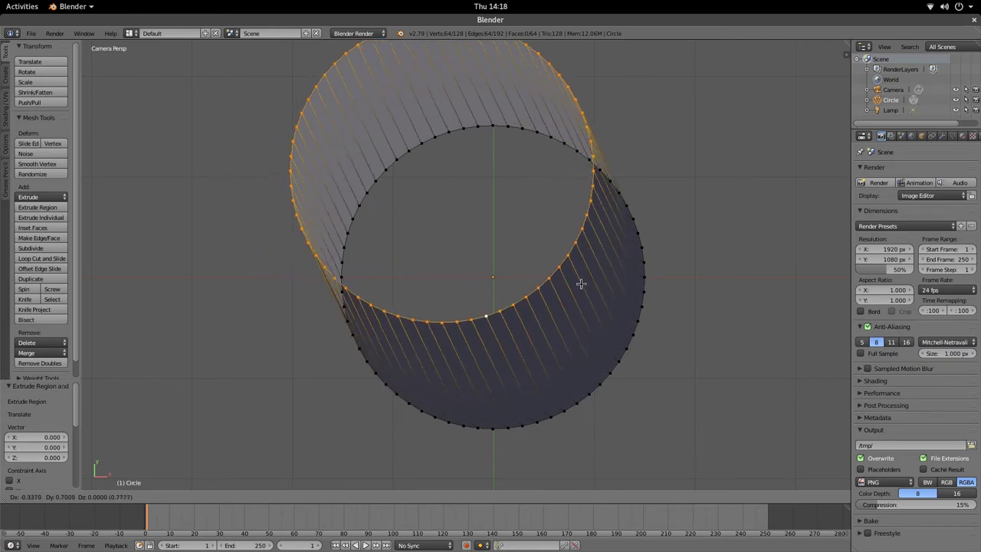
pyautogui.click(492, 318)
pyautogui.keyDown('shift'); pyautogui.moveTo(446, 273); pyautogui.dragTo(361, 344, button='middle'); pyautogui.keyUp('shift')
pyautogui.scroll(-3, 470, 322)
pyautogui.scroll(2, 438, 401)
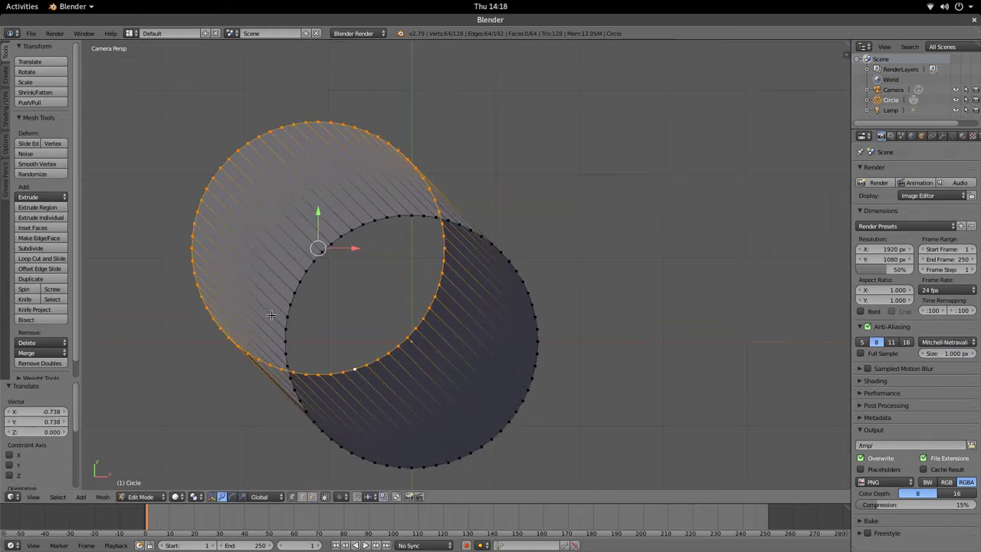
# Step: Move the extruded ring again, about -0.194 along X and -0.586 along Y
pyautogui.scroll(2, 433, 347)
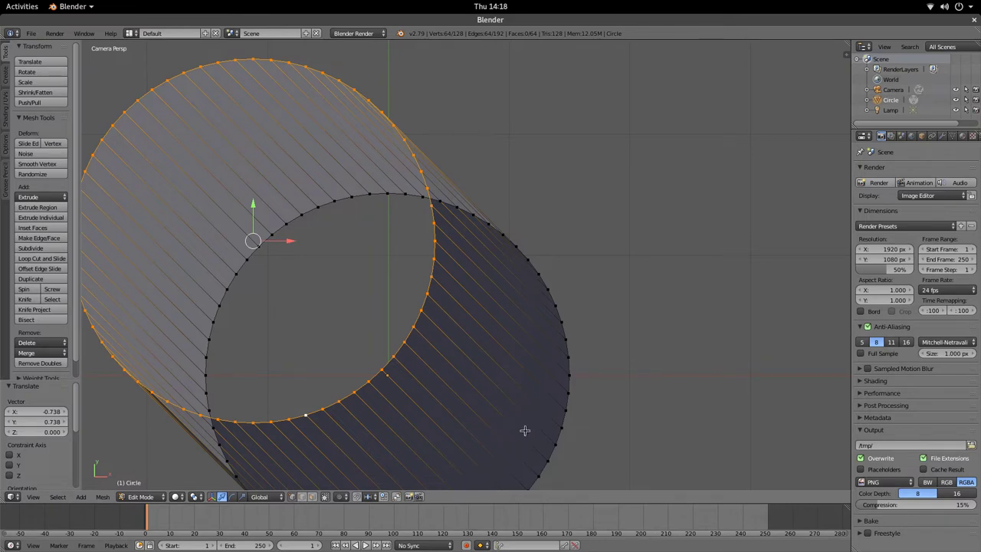
pyautogui.scroll(-2, 523, 429)
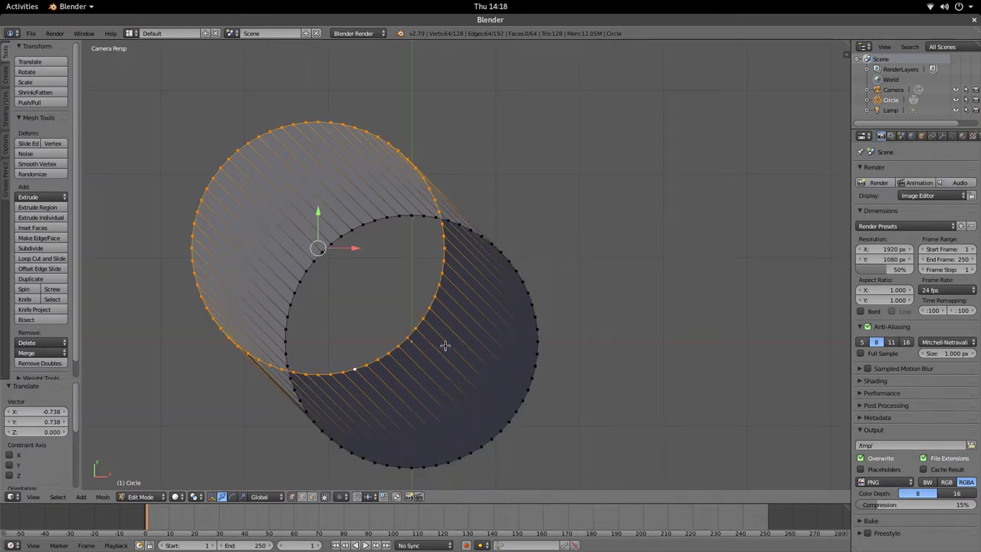
pyautogui.press('g')
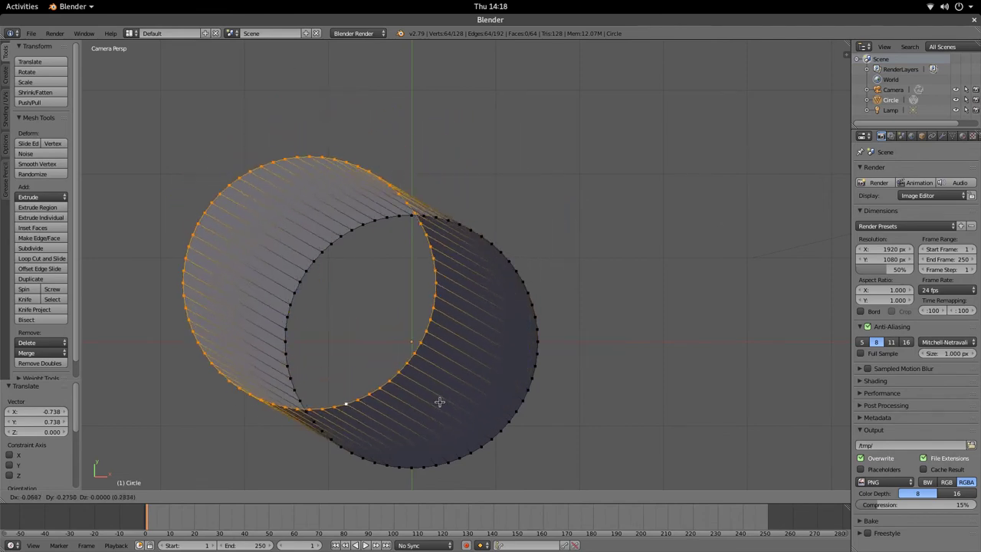
pyautogui.click(423, 436)
pyautogui.scroll(2, 436, 424)
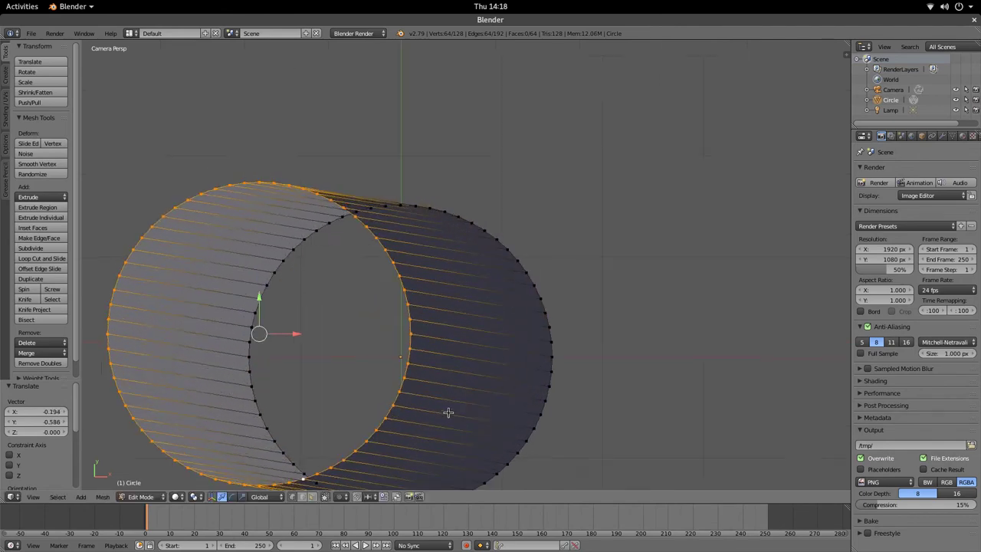
# Step: Dissolve the extruded ring's vertices and select the whole remaining disc
pyautogui.keyDown('shift'); pyautogui.moveTo(449, 409); pyautogui.dragTo(424, 307, button='middle'); pyautogui.keyUp('shift')
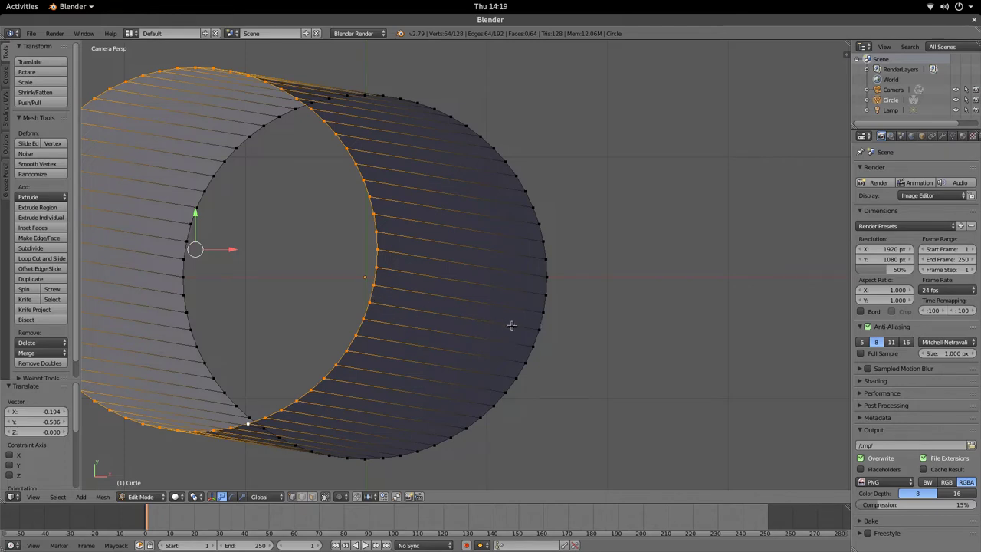
pyautogui.scroll(-4, 564, 302)
pyautogui.keyDown('shift'); pyautogui.moveTo(401, 303); pyautogui.dragTo(503, 333, button='middle'); pyautogui.keyUp('shift')
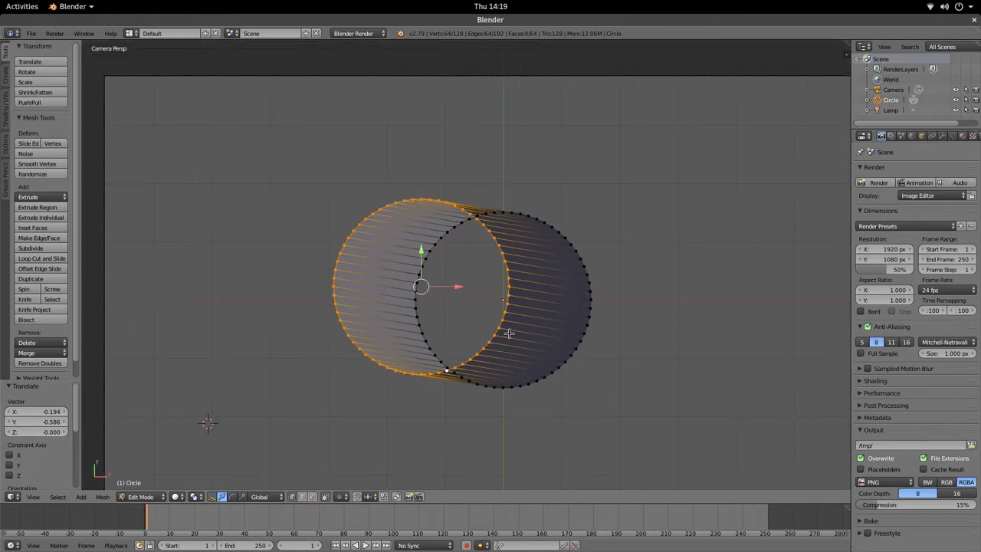
pyautogui.scroll(1, 515, 333)
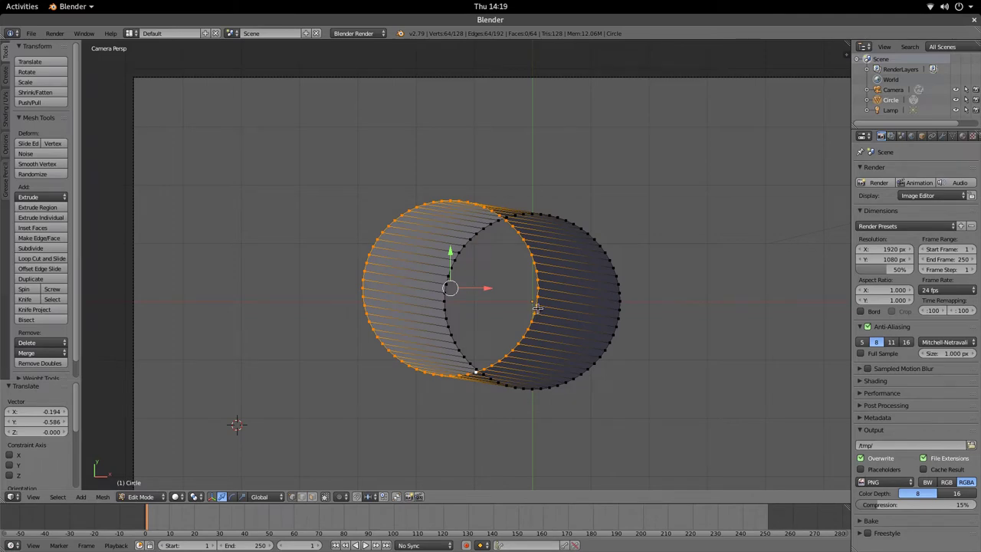
pyautogui.hotkey('ctrl', 'x')
pyautogui.rightClick(605, 351)
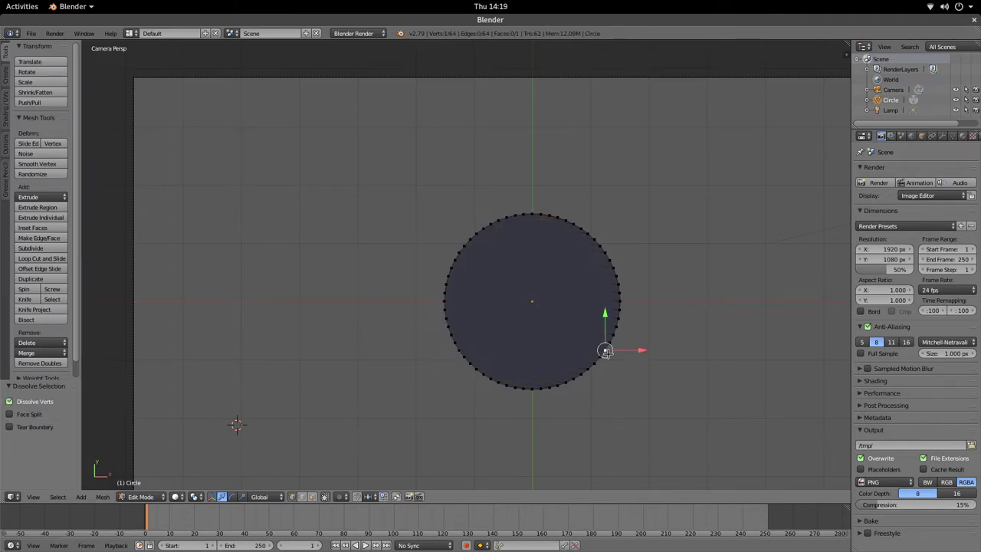
pyautogui.press('a')
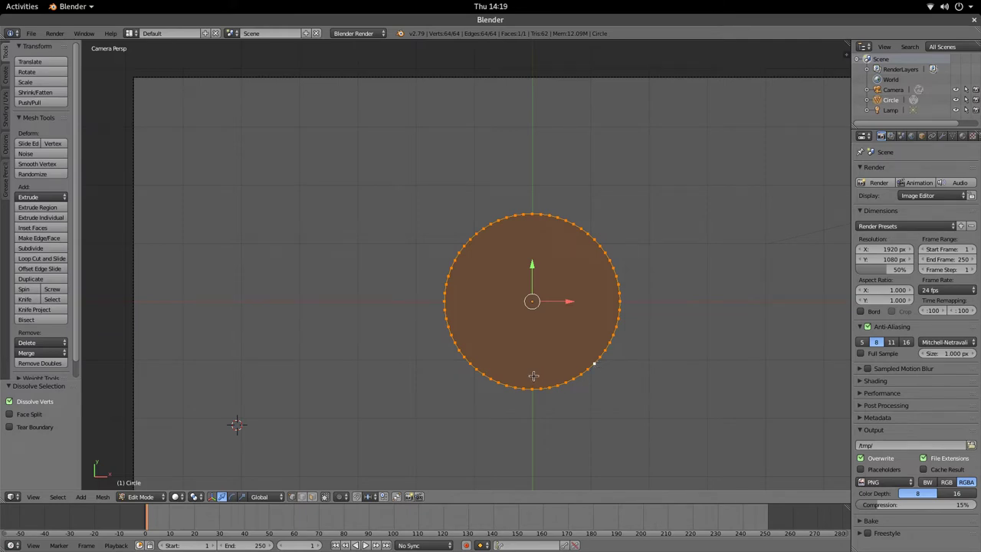
# Step: Try extruding the filled disc, and undo back to the extruded ring lying on the original circle
pyautogui.press('e')
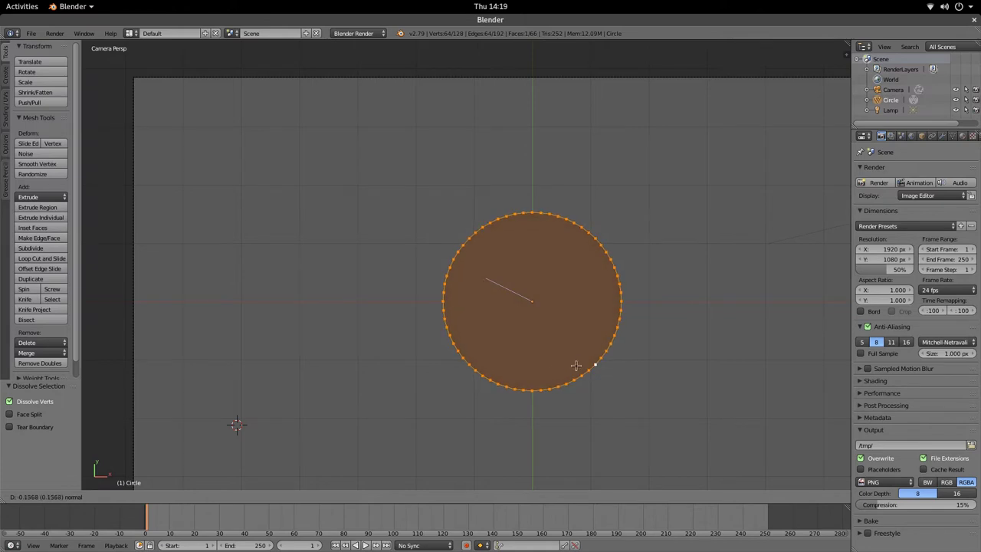
pyautogui.rightClick(565, 389)
pyautogui.hotkey('ctrl', 'z')
pyautogui.hotkey('ctrl', 'z')
pyautogui.hotkey('ctrl', 'z')
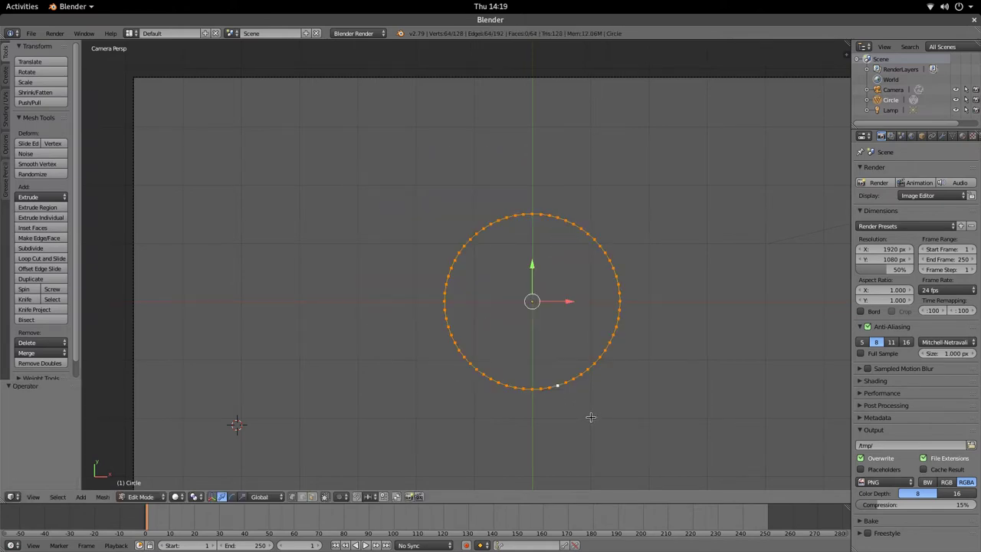
# Step: Try to scale the extruded ring slightly outward, to about 1.02 times its size
pyautogui.scroll(2, 587, 383)
pyautogui.press('s')
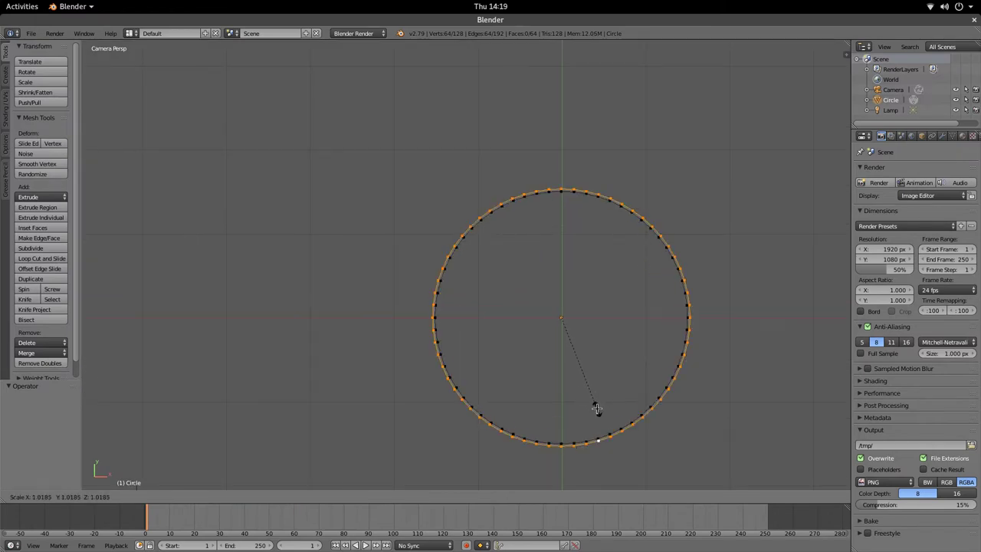
pyautogui.click(597, 409)
# Step: Try to scale the extruded ring inward, to about 0.89 times its size
pyautogui.scroll(6, 558, 276)
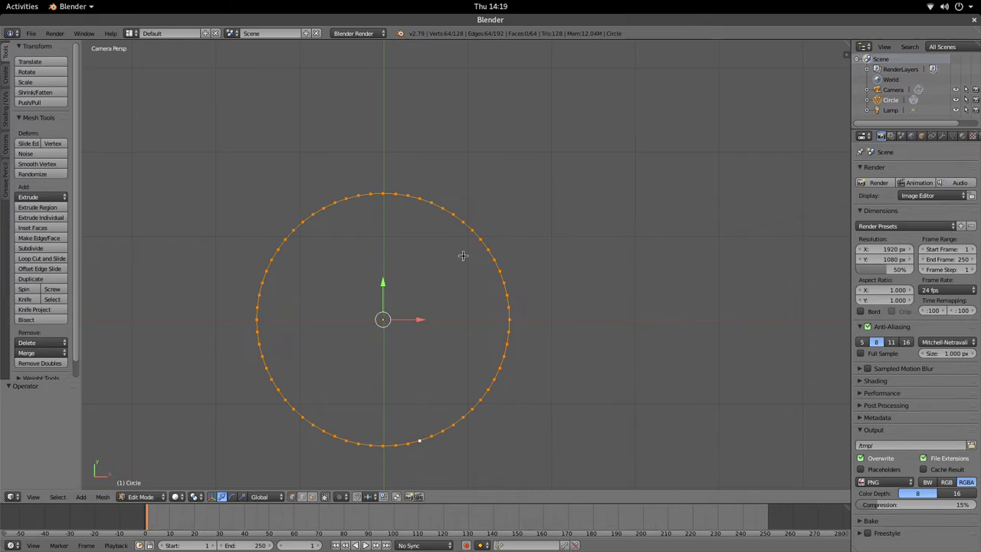
pyautogui.keyDown('shift'); pyautogui.moveTo(304, 192); pyautogui.dragTo(255, 250, button='middle'); pyautogui.keyUp('shift')
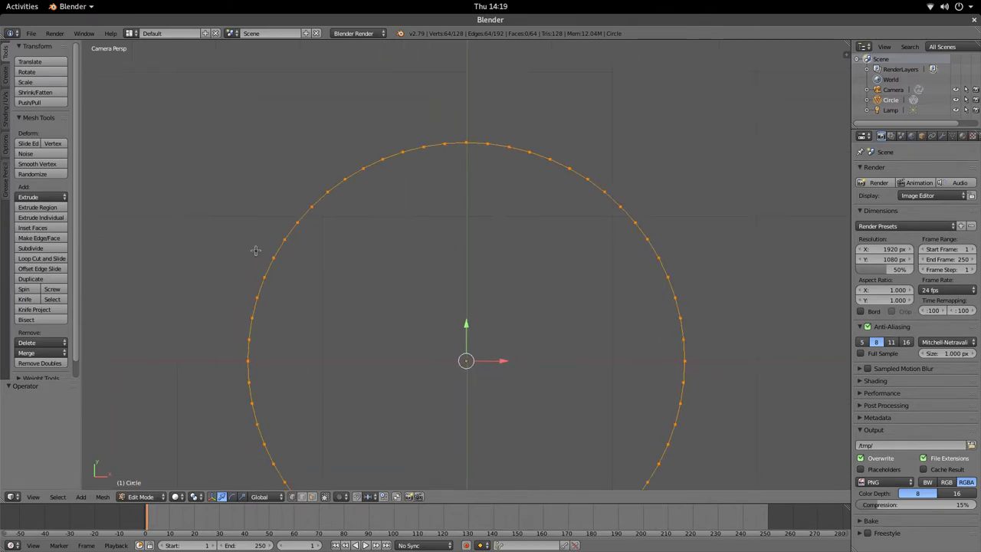
pyautogui.scroll(-3, 567, 422)
pyautogui.keyDown('shift'); pyautogui.scroll(-2, 475, 383); pyautogui.keyUp('shift')
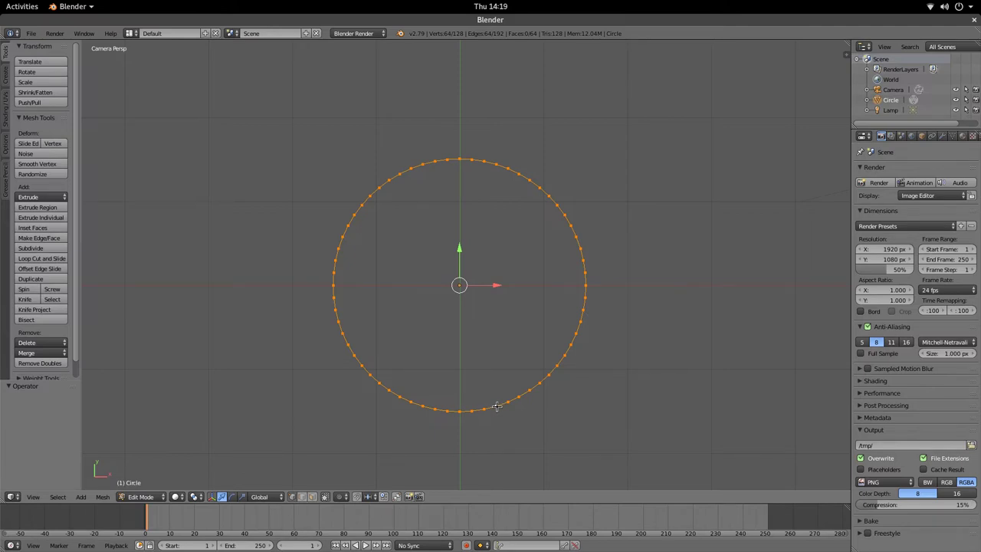
pyautogui.press('e')
pyautogui.press('s')
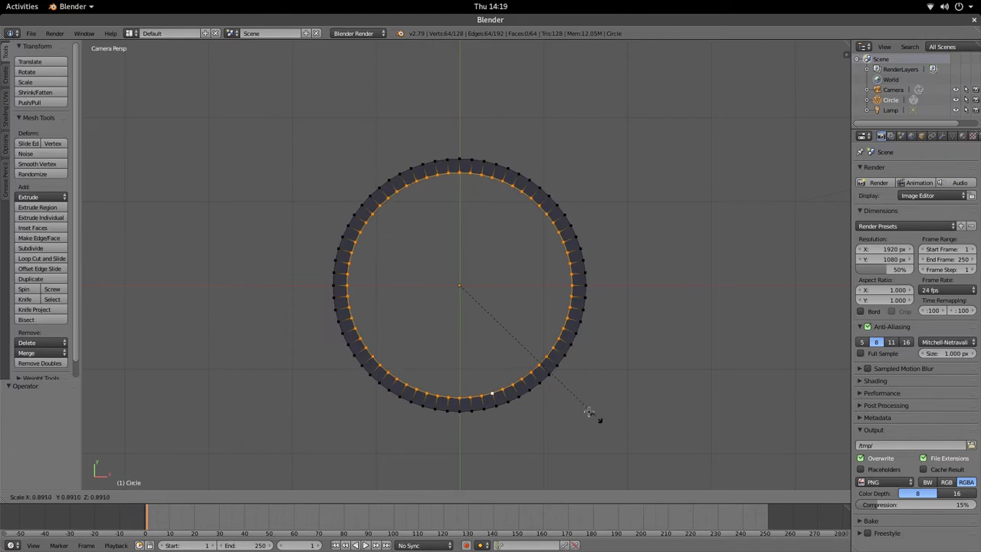
pyautogui.press('Escape')
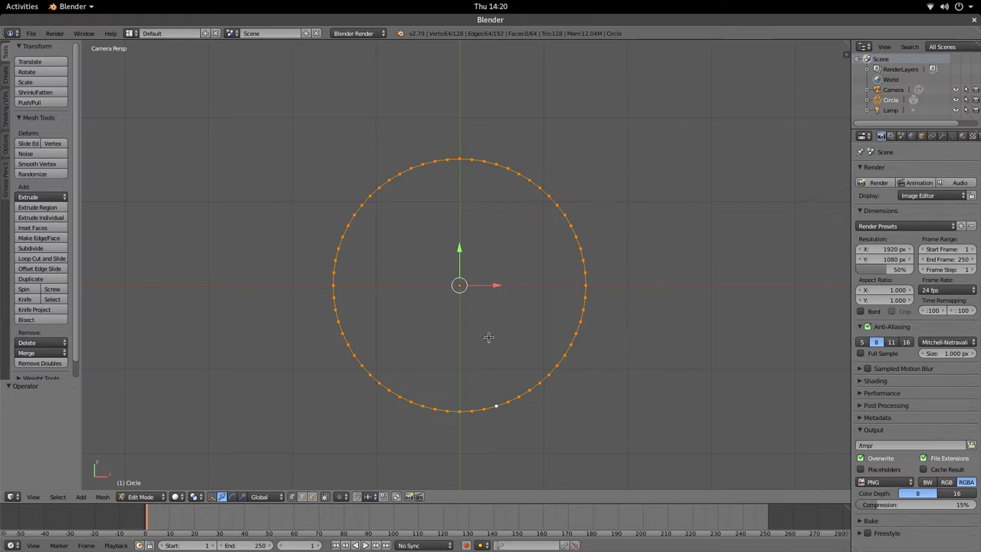
# Step: Switch to object mode and add a Basis shape key and two further shape keys to the circle's mesh data
pyautogui.press('Tab')
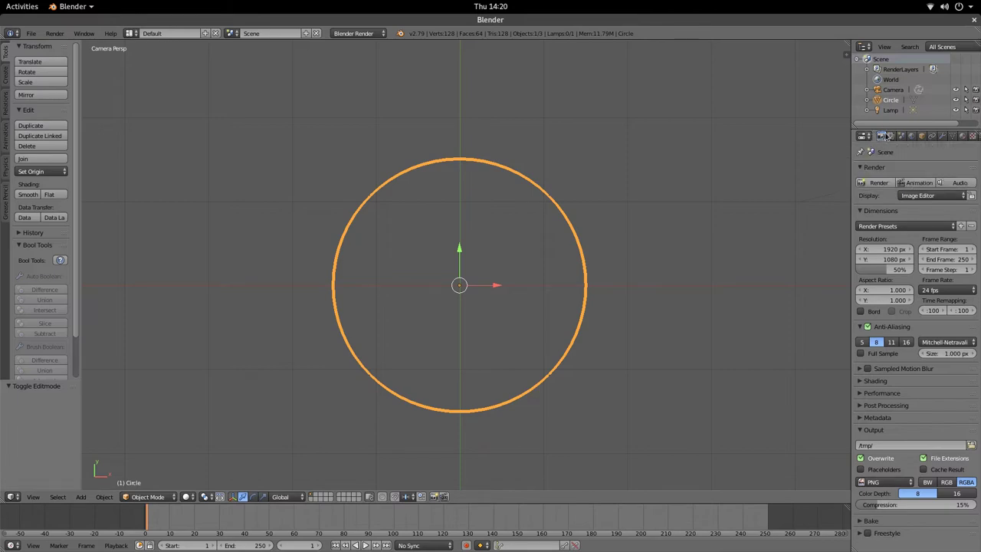
pyautogui.click(952, 136)
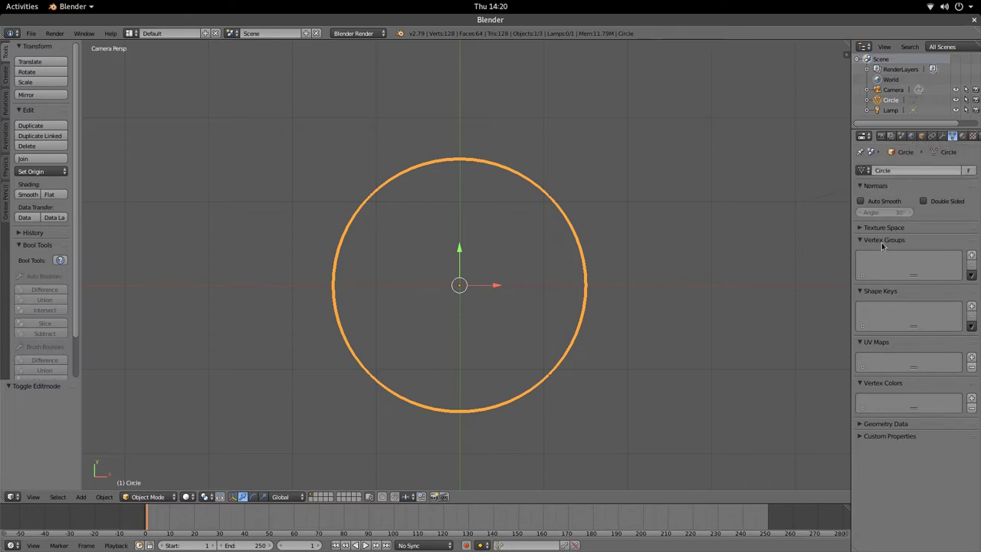
pyautogui.click(860, 186)
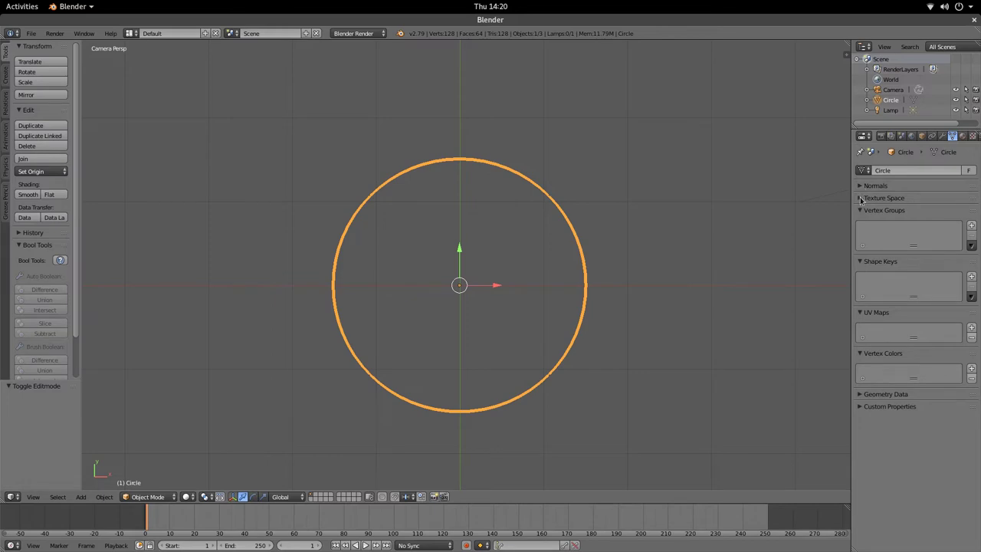
pyautogui.click(860, 197)
pyautogui.click(861, 198)
pyautogui.click(860, 210)
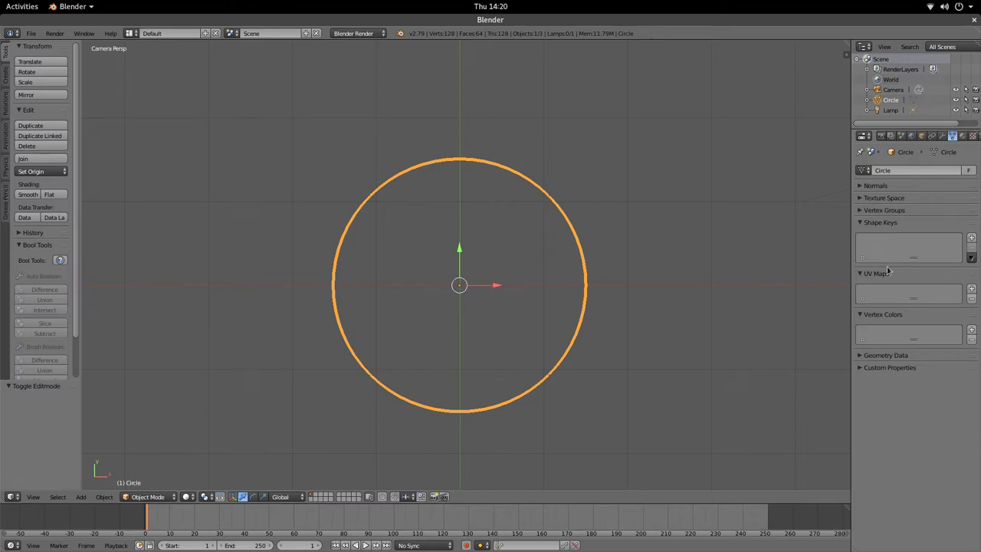
pyautogui.click(971, 240)
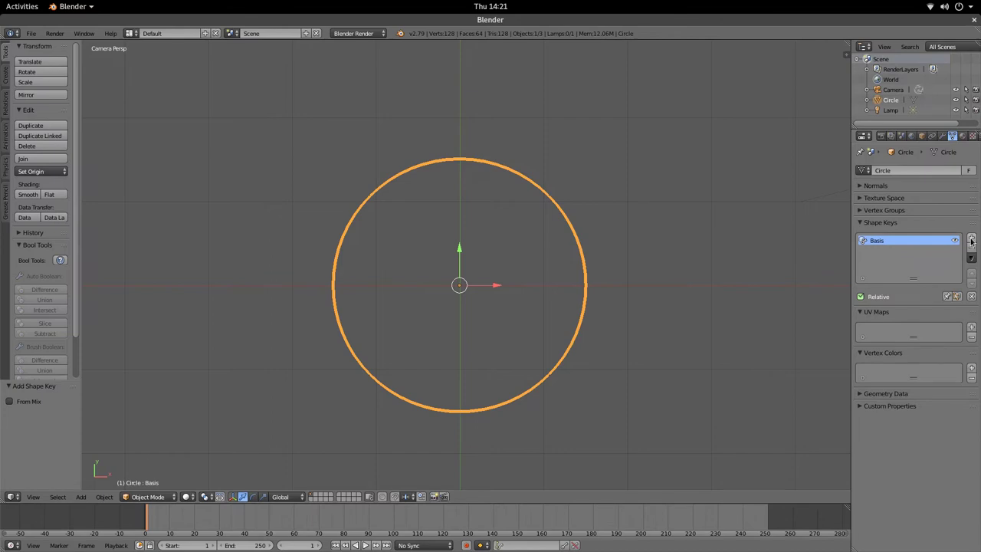
pyautogui.click(971, 240)
pyautogui.click(971, 241)
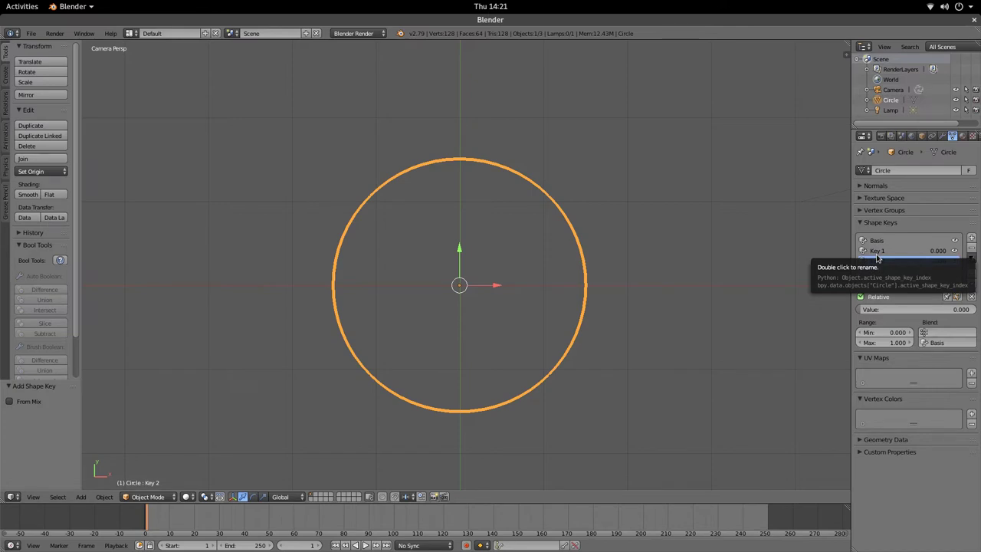
# Step: Rename the shape key Key 1 as innerCircle
pyautogui.click(883, 254)
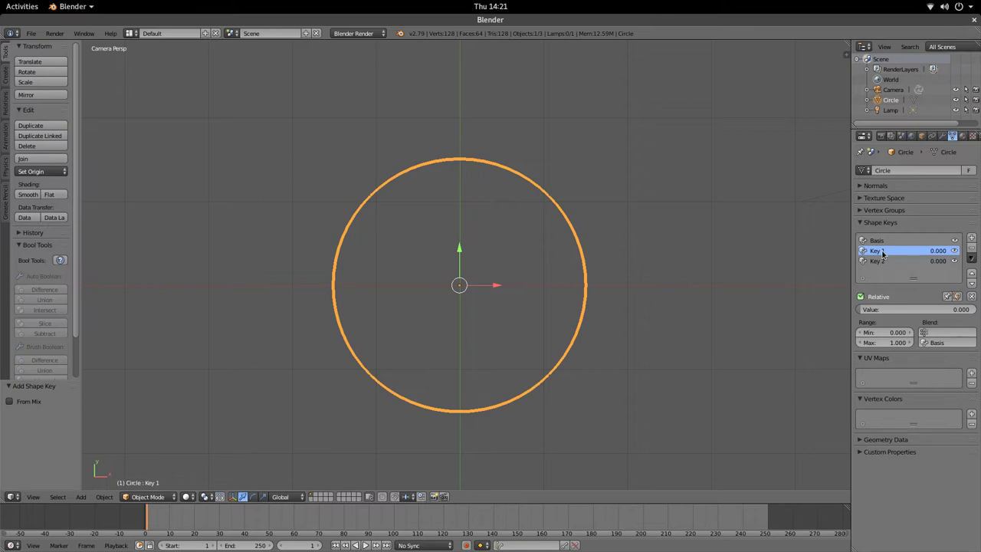
pyautogui.doubleClick(882, 254)
pyautogui.press('BackSpace')
pyautogui.write('innerCircle')
pyautogui.press('Return')
# Step: Rename the shape key Key 2 as outerCircle
pyautogui.click(885, 262)
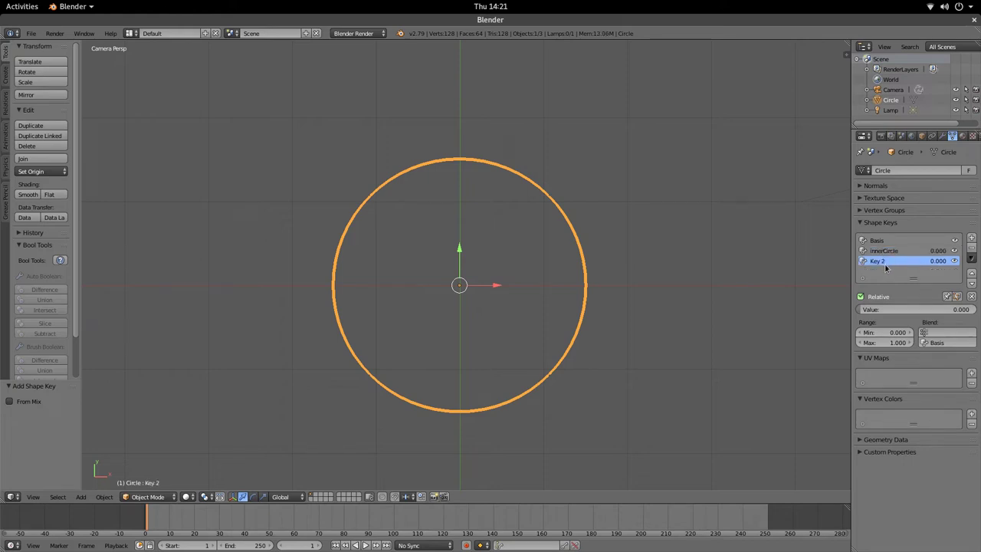
pyautogui.doubleClick(886, 261)
pyautogui.write('outerCircle')
pyautogui.press('Return')
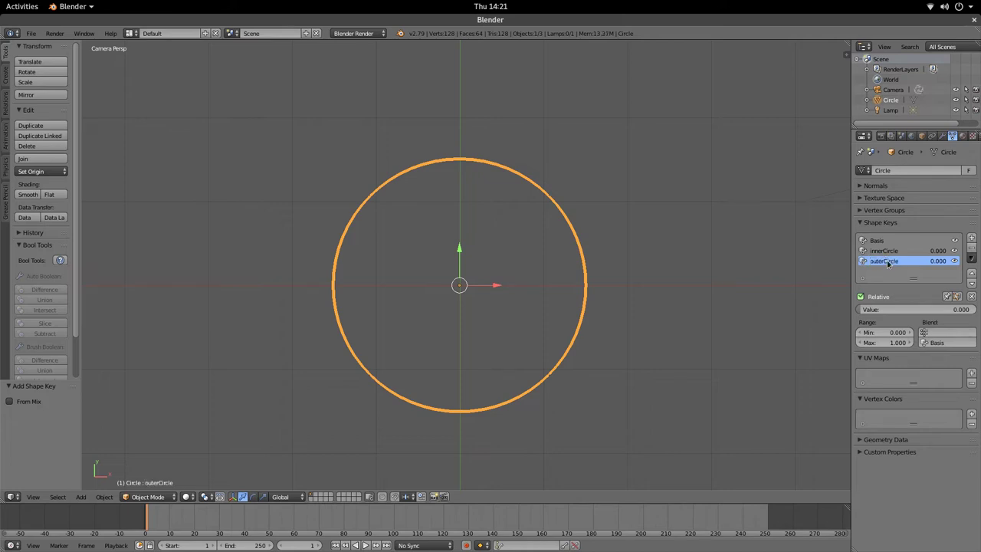
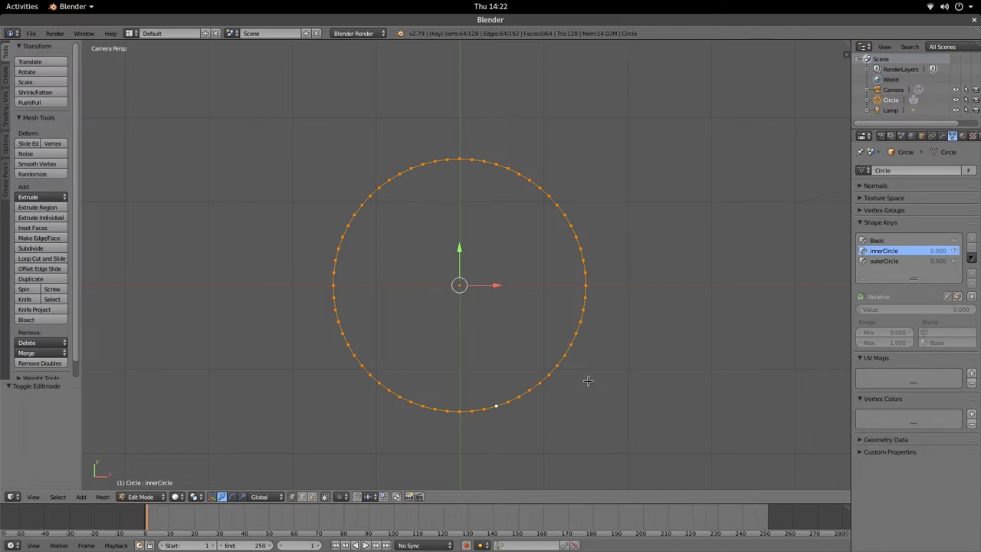
# Step: Try scaling the extruded ring inward freehand in edit mode on the innerCircle shape key, and undo that scaling
pyautogui.press('s')
pyautogui.press('Escape')
pyautogui.press('s')
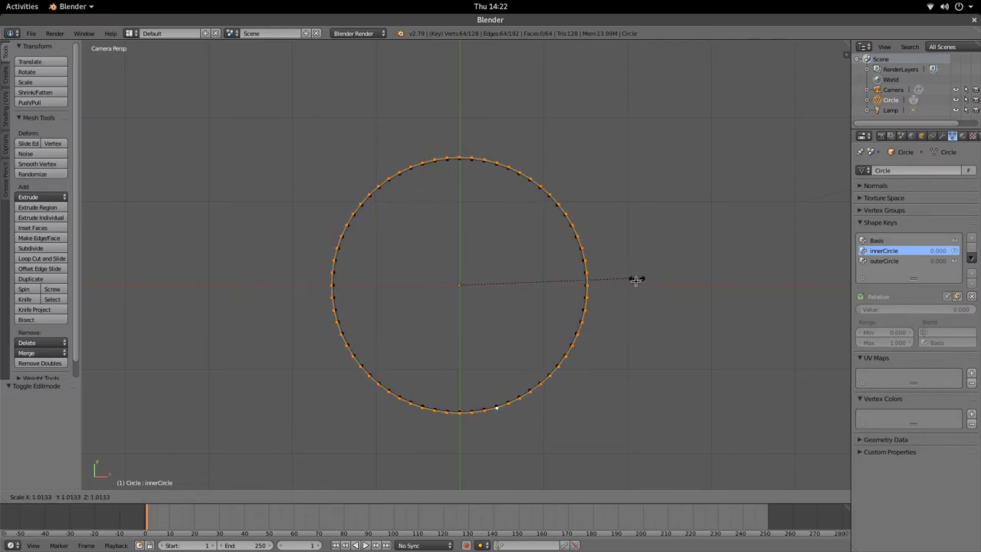
pyautogui.click(573, 386)
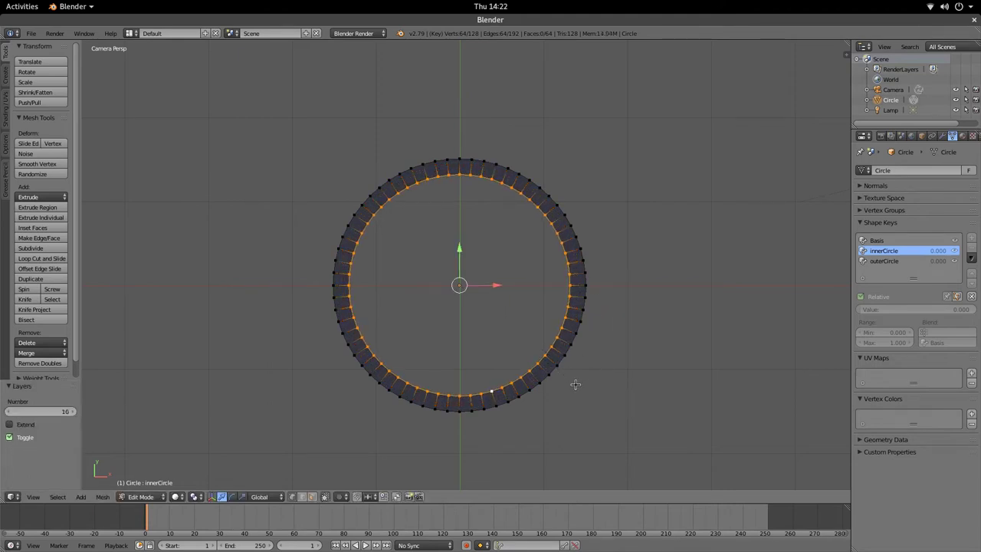
pyautogui.hotkey('ctrl', 'z')
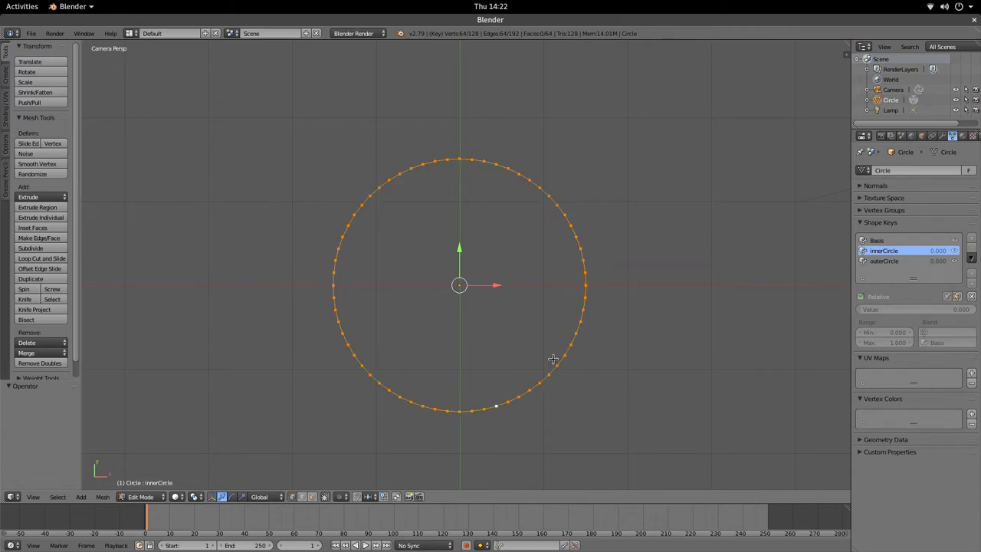
# Step: Scale the extruded ring to 0 at the circle's centre in the innerCircle shape key and return to object mode
pyautogui.press('e')
pyautogui.press('s')
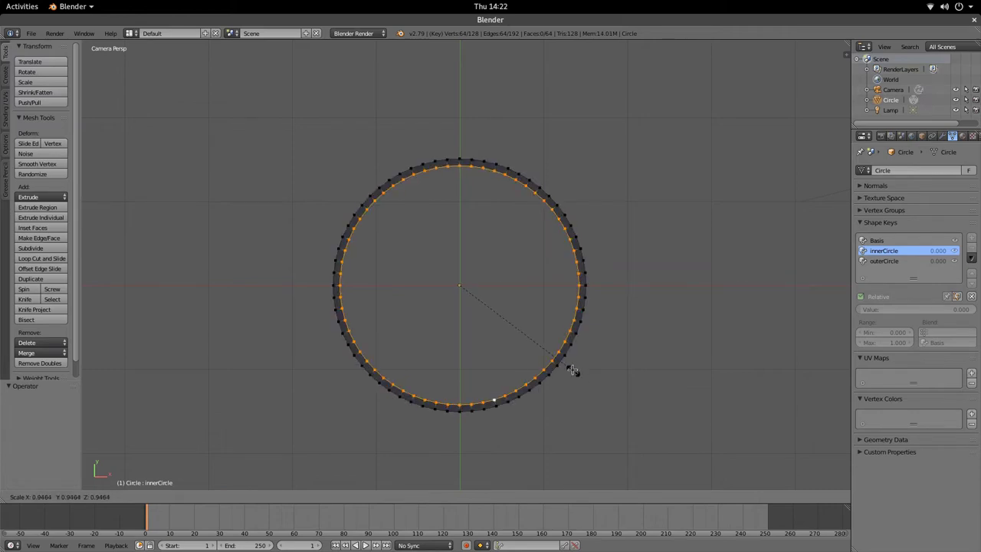
pyautogui.press('0')
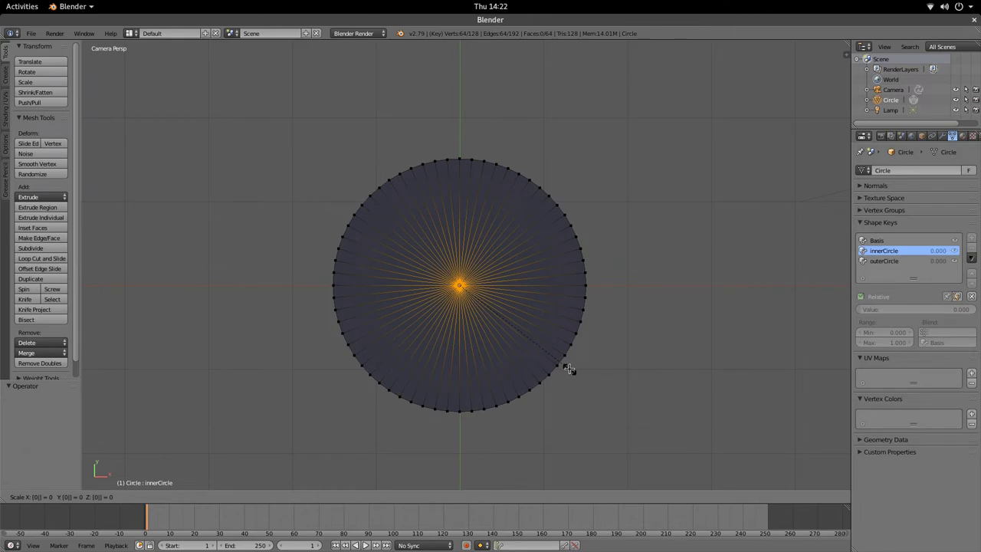
pyautogui.press('Return')
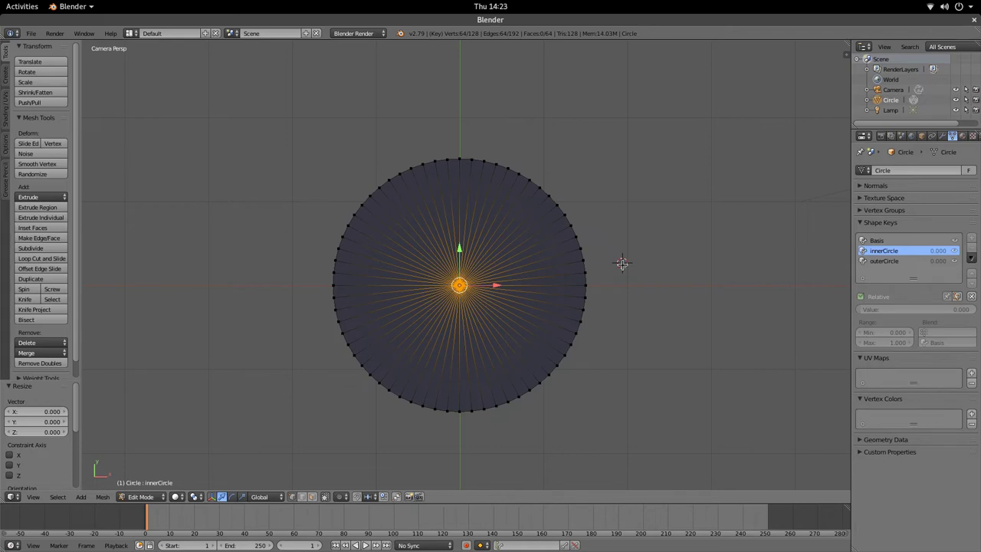
pyautogui.press('Tab')
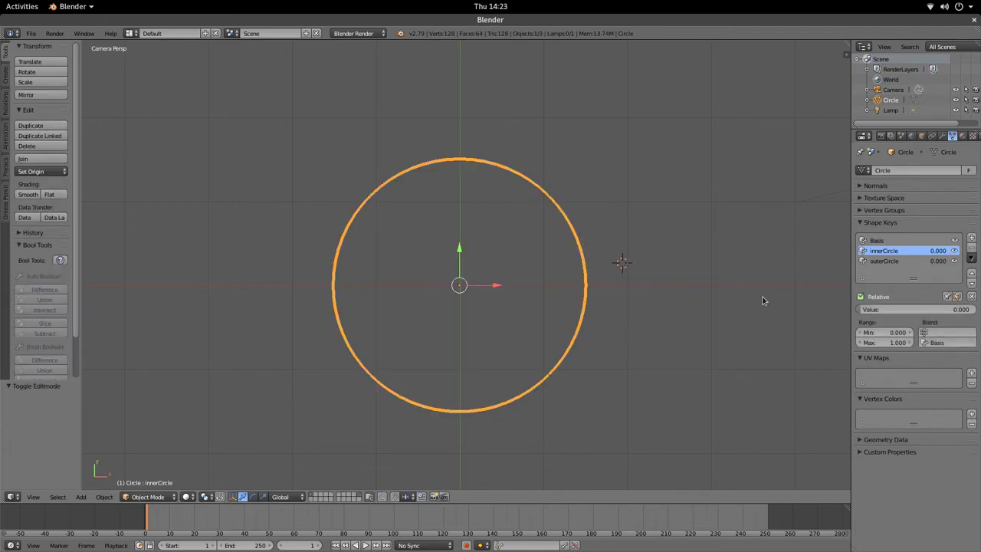
# Step: Check the Basis, innerCircle and outerCircle shape keys in turn, and inspect the innerCircle shape in edit mode
pyautogui.click(893, 240)
pyautogui.click(893, 251)
pyautogui.click(886, 261)
pyautogui.click(885, 252)
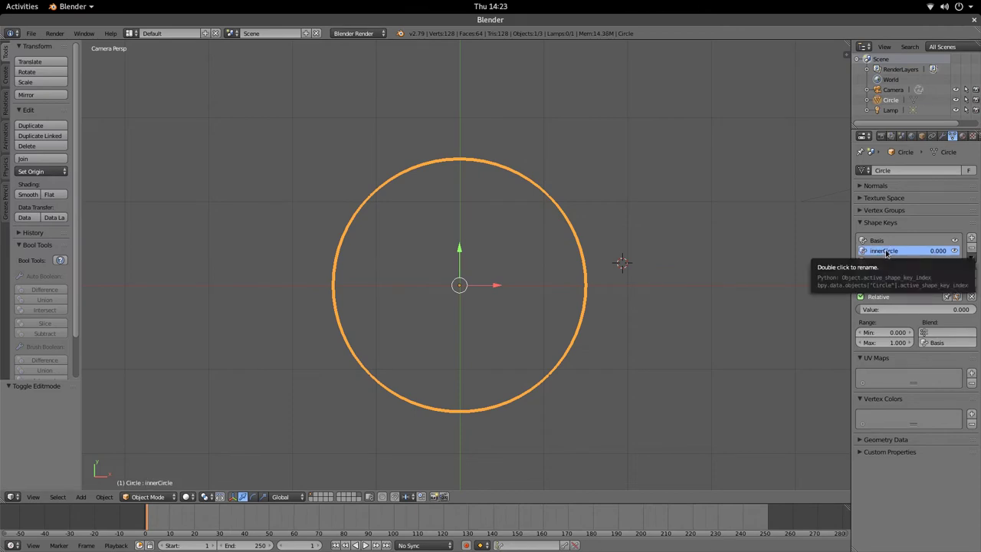
pyautogui.press('Tab')
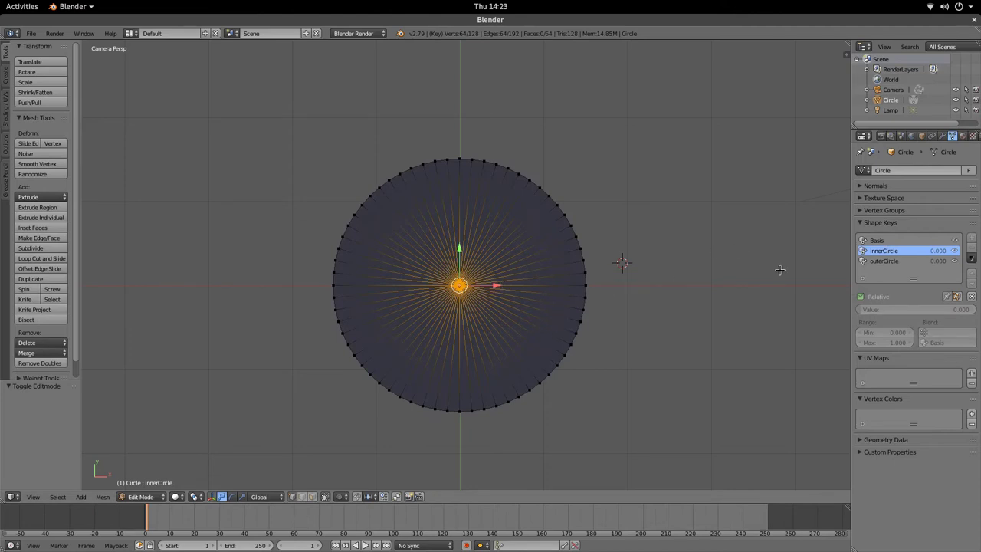
pyautogui.press('Tab')
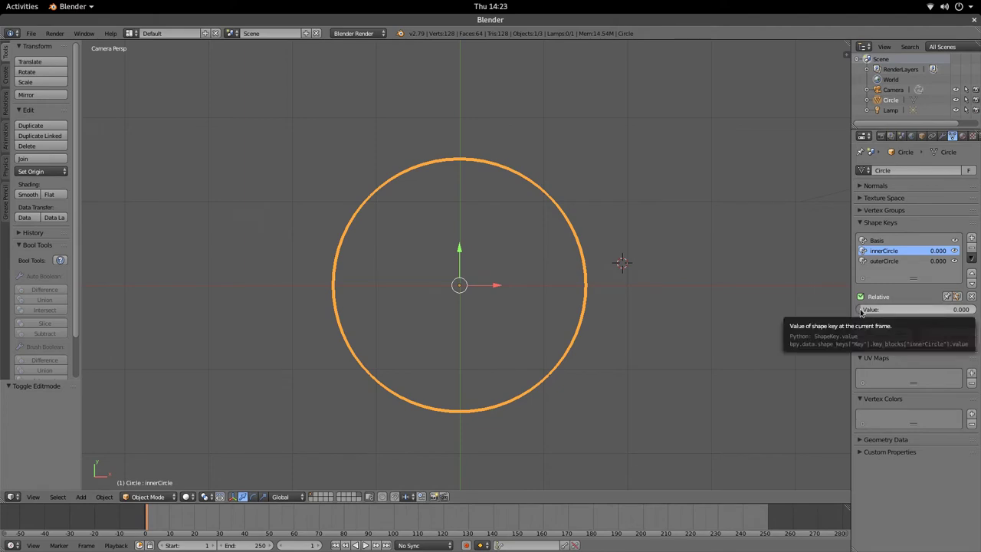
# Step: Preview the innerCircle shape key by raising its value to 1.000 and bringing it back to 0.000
pyautogui.moveTo(860, 310)
pyautogui.mouseDown()
pyautogui.moveTo(974, 310)
pyautogui.moveTo(859, 309)
pyautogui.mouseUp()
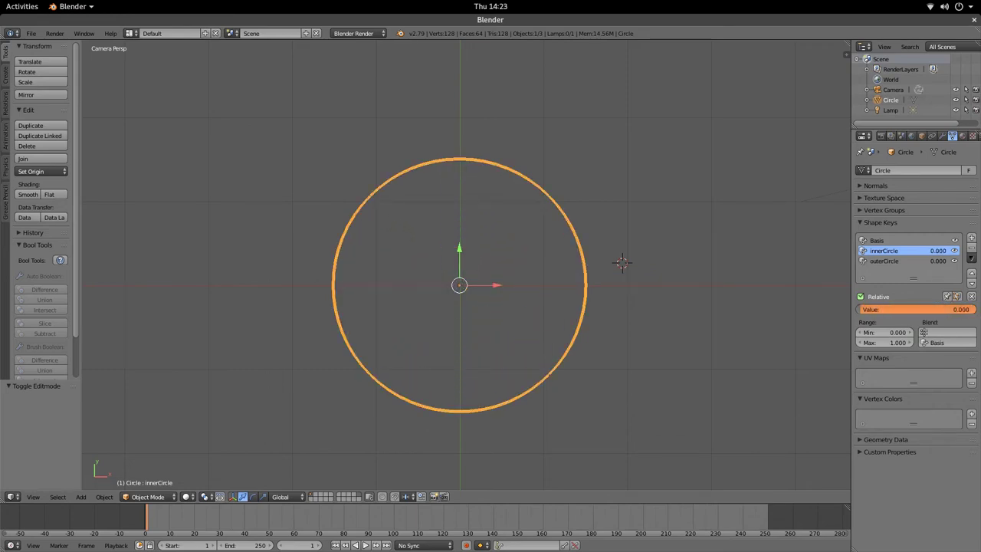
pyautogui.moveTo(859, 309); pyautogui.dragTo(974, 309)
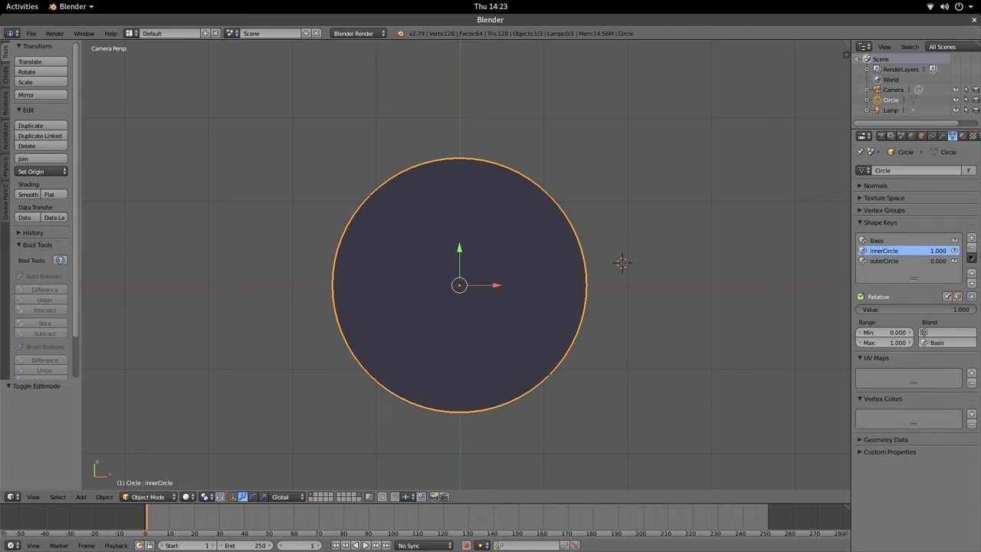
pyautogui.moveTo(975, 309); pyautogui.dragTo(841, 314)
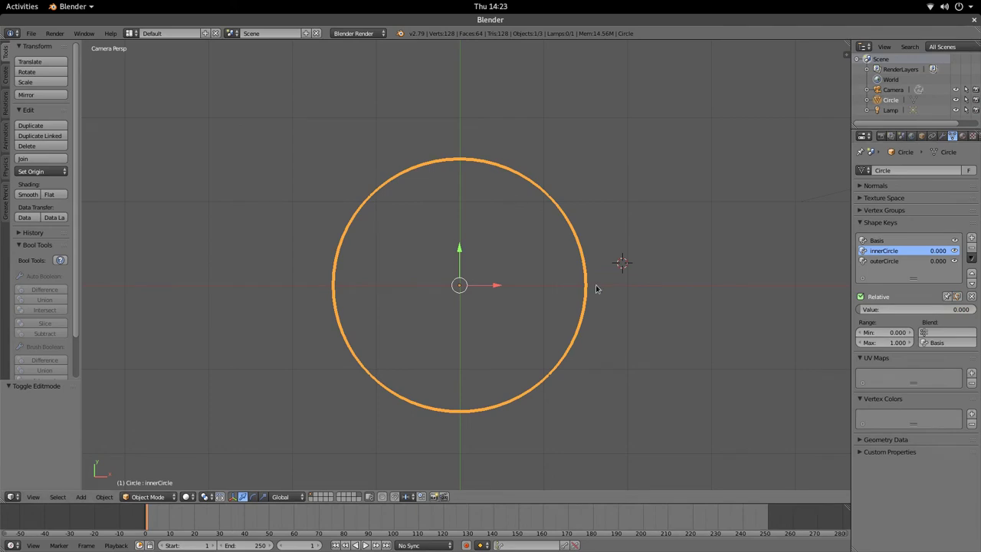
# Step: Compare the mesh of the innerCircle and outerCircle shape keys in edit mode, and return to object mode
pyautogui.press('Tab')
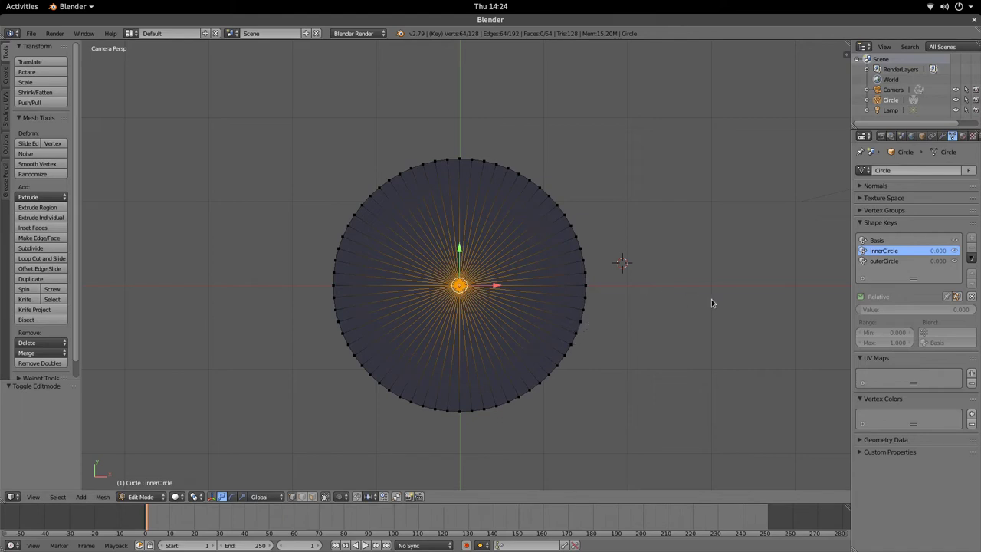
pyautogui.press('Tab')
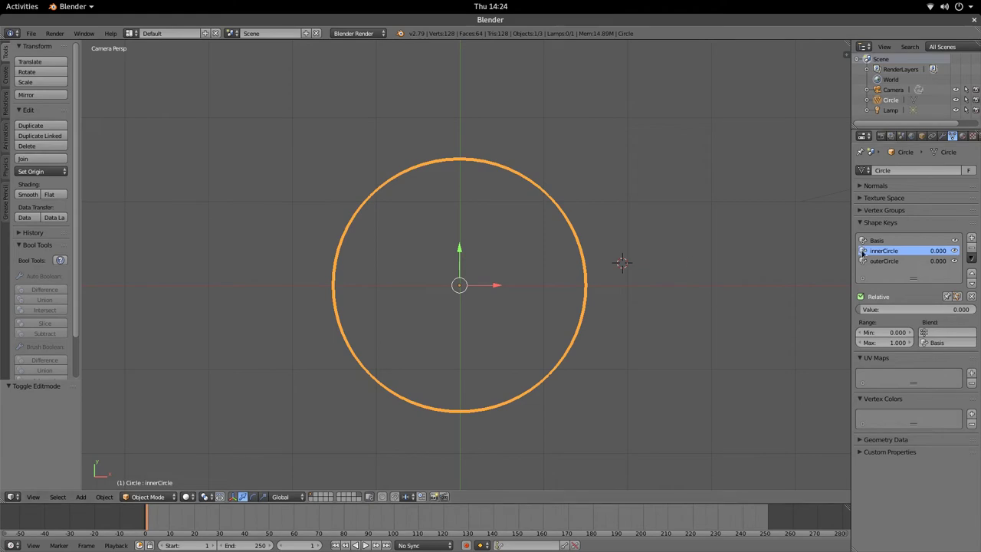
pyautogui.click(907, 262)
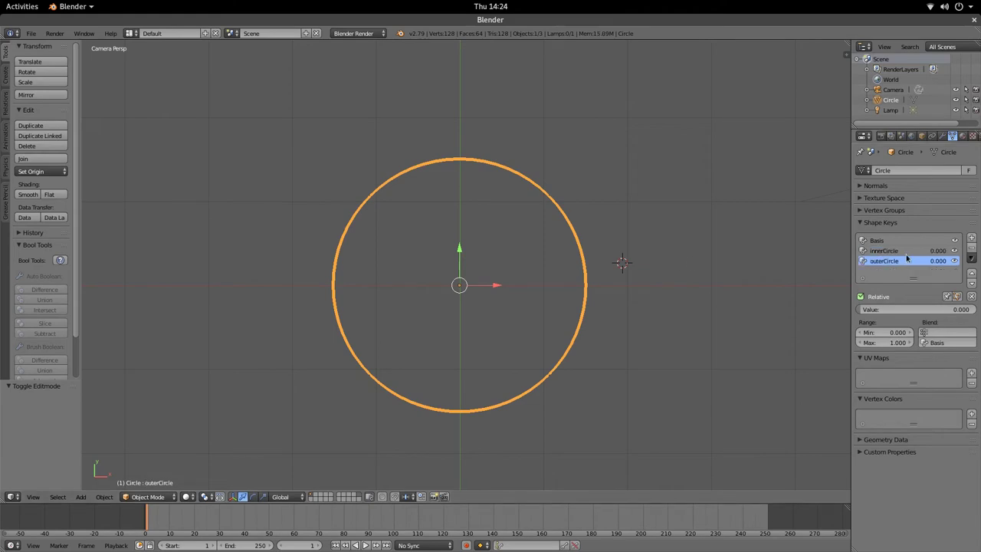
pyautogui.press('Tab')
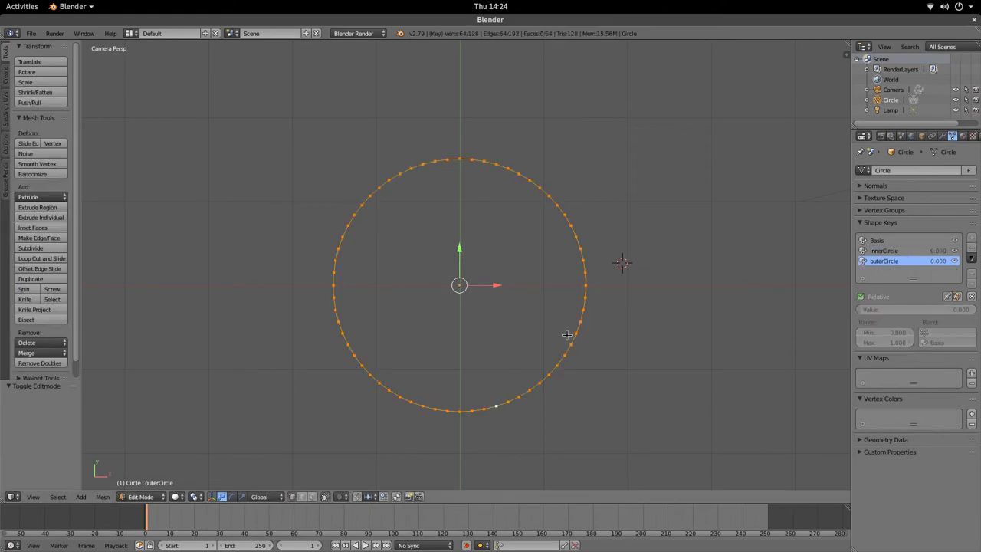
pyautogui.press('Tab')
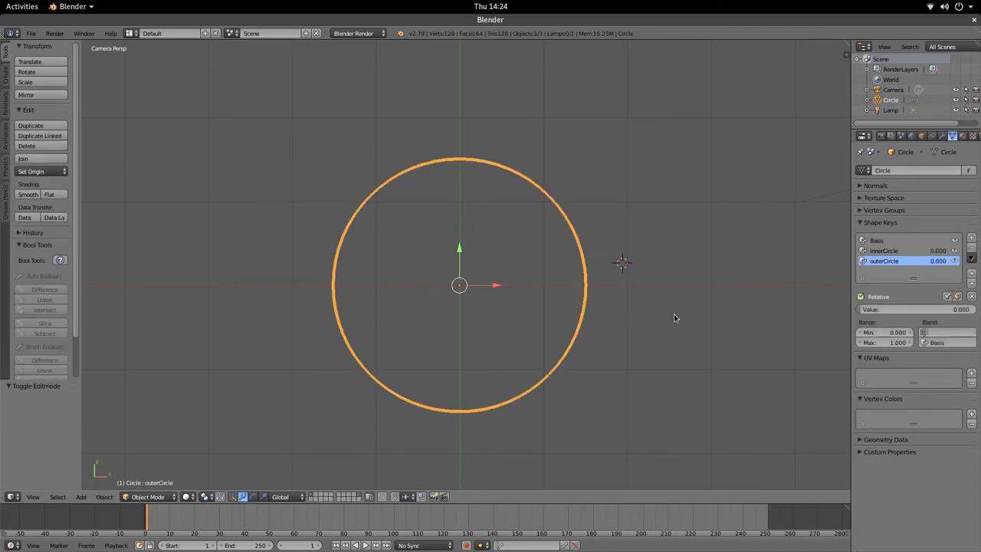
# Step: Set the innerCircle shape key's value to 1.000 and make outerCircle the active shape key
pyautogui.click(888, 252)
pyautogui.moveTo(872, 310); pyautogui.dragTo(973, 310)
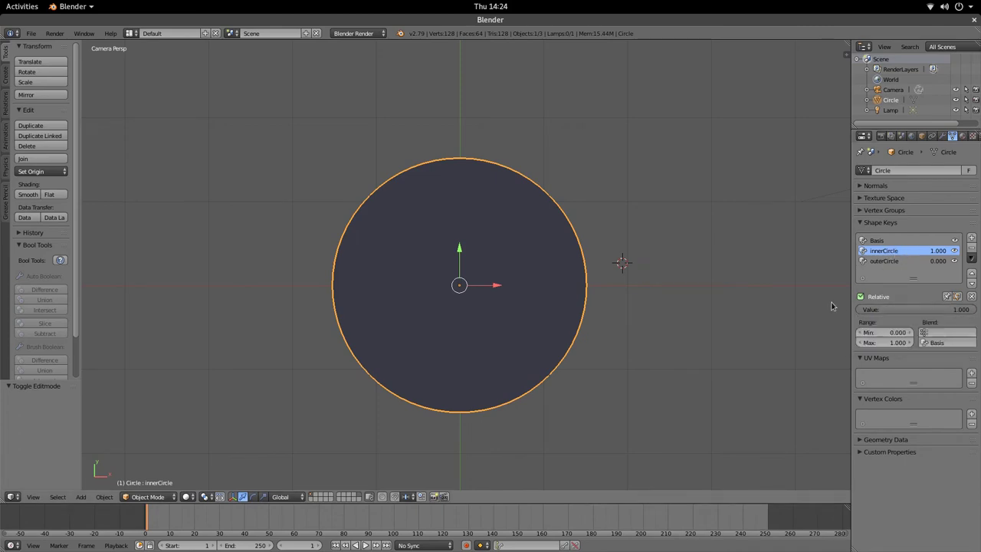
pyautogui.click(890, 262)
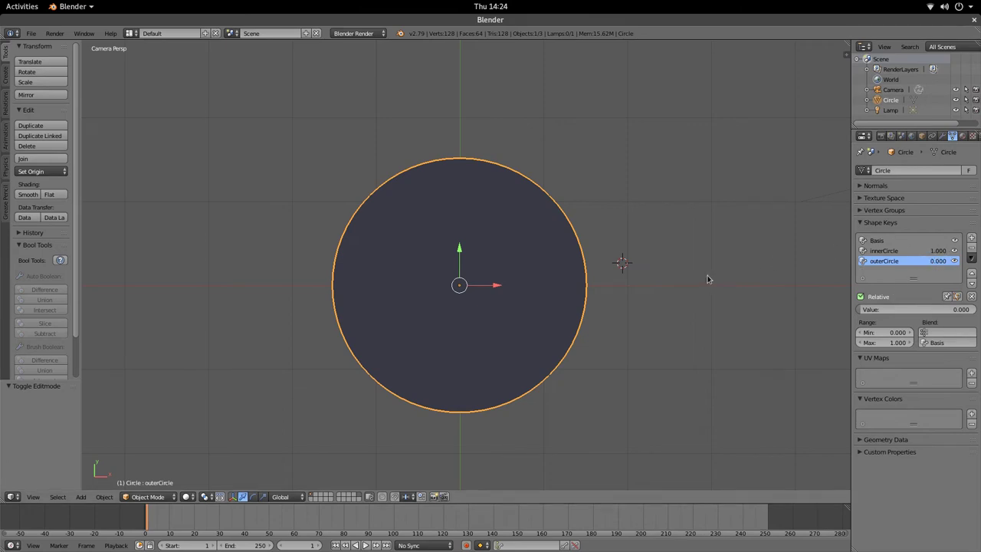
# Step: Compare the outerCircle mesh with the innerCircle mesh in edit mode, staying in edit mode on innerCircle
pyautogui.press('Tab')
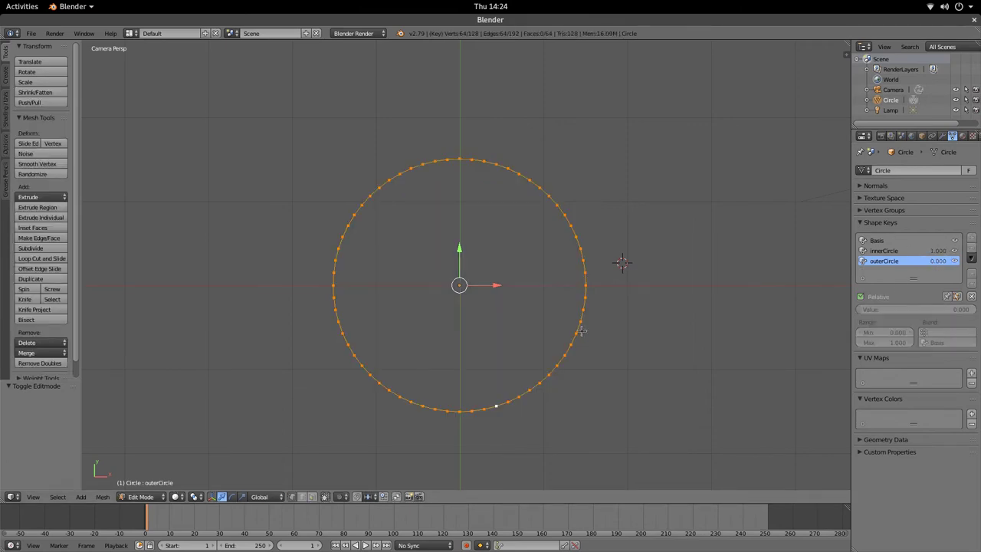
pyautogui.press('Tab')
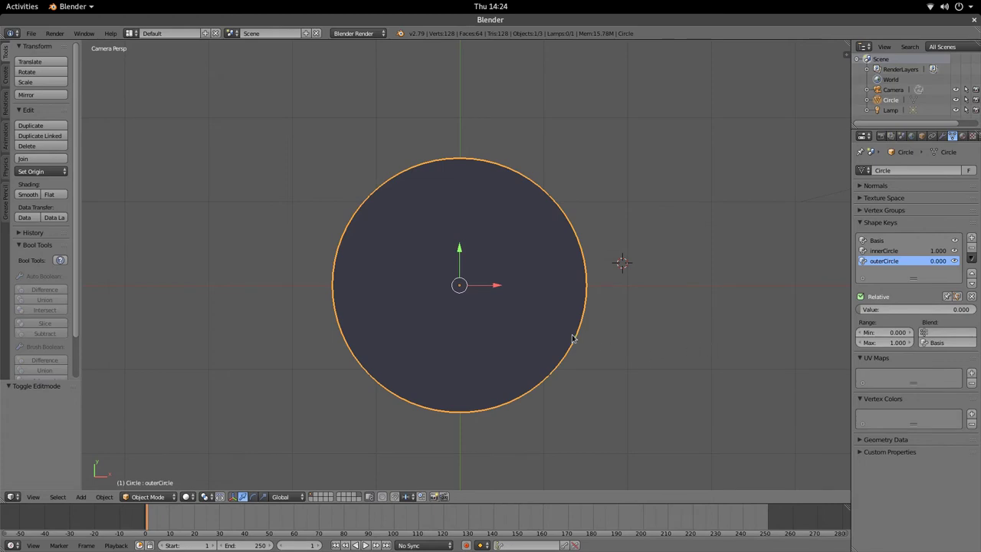
pyautogui.click(903, 250)
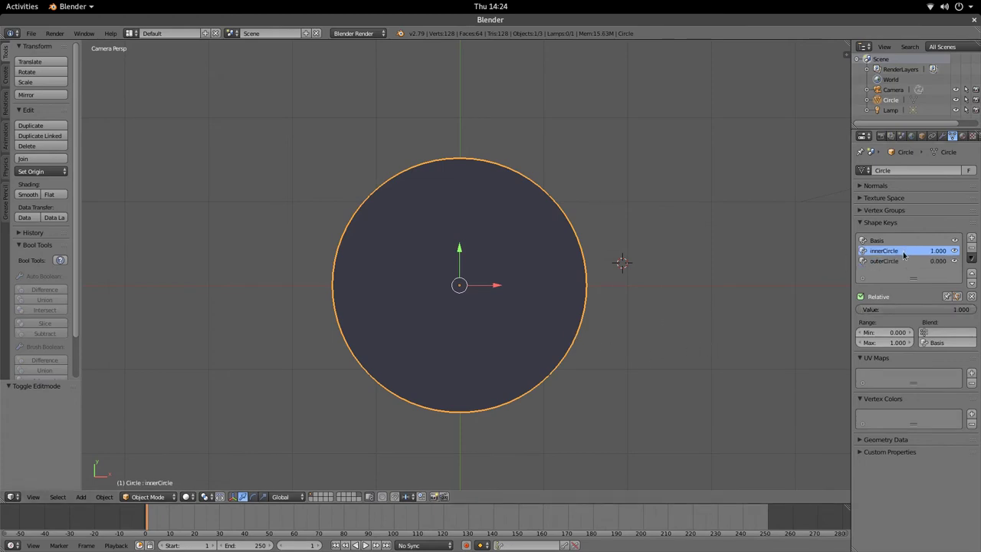
pyautogui.press('Tab')
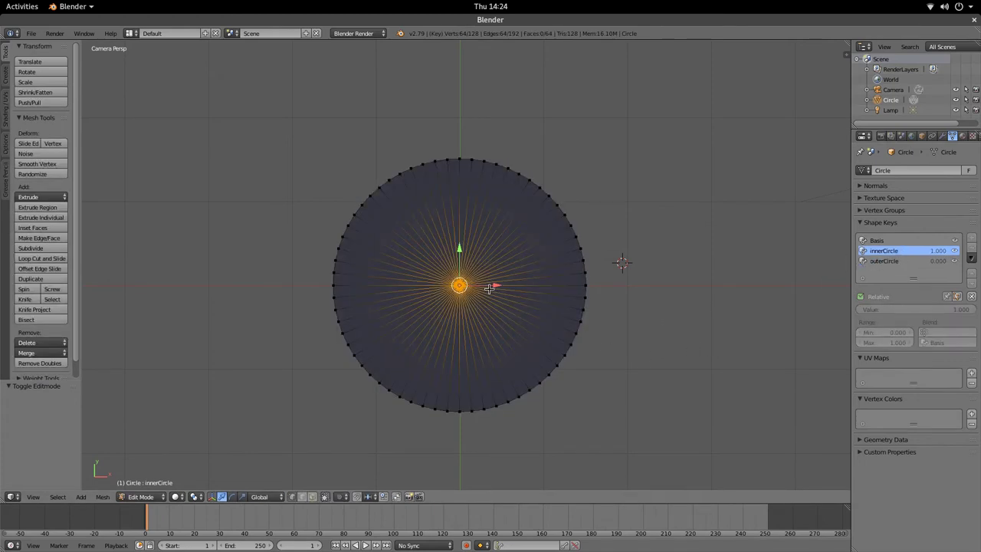
# Step: Select the outer edge loop of the circle in the innerCircle shape and return to object mode
pyautogui.rightClick(549, 374)
pyautogui.scroll(3, 552, 379)
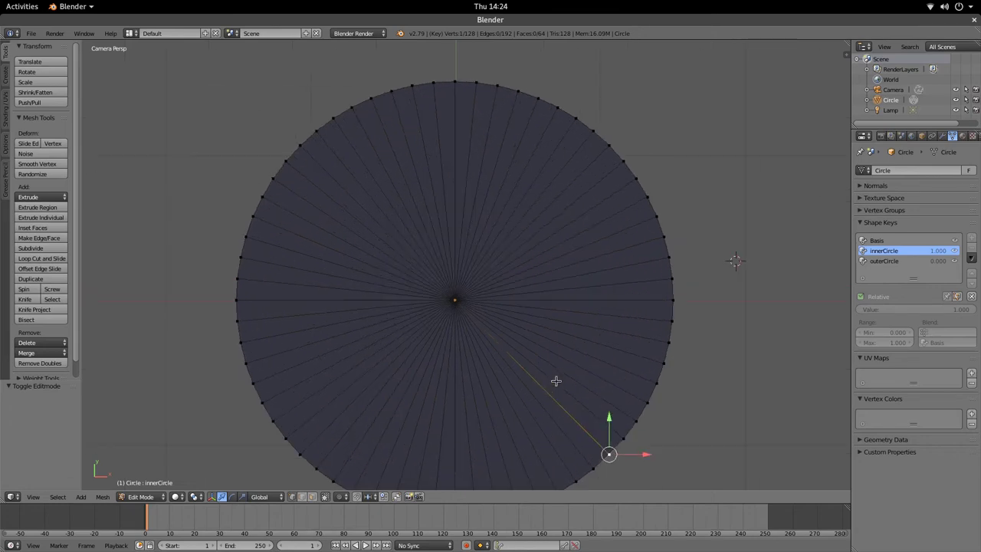
pyautogui.keyDown('shift'); pyautogui.rightClick(625, 438); pyautogui.keyUp('shift')
pyautogui.scroll(-4, 613, 433)
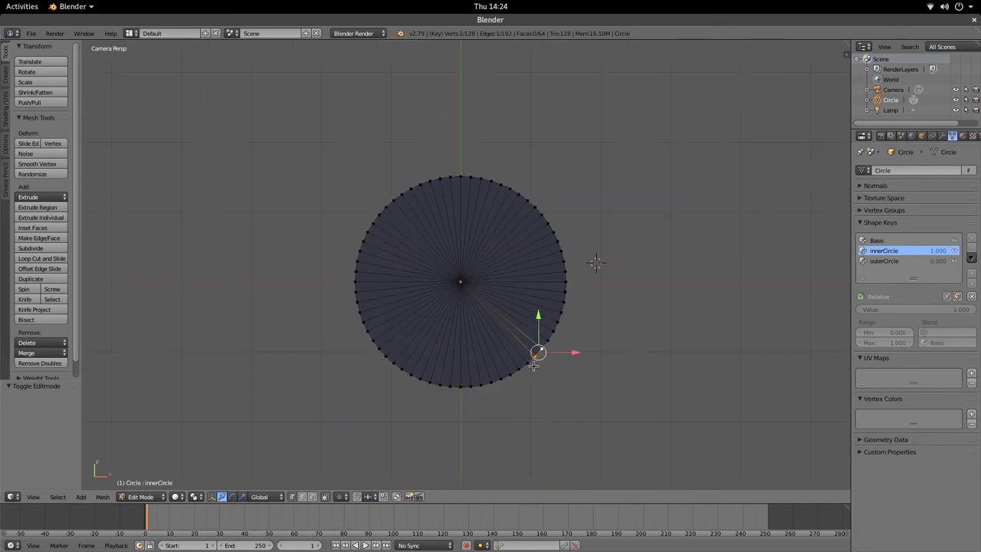
pyautogui.scroll(1, 548, 352)
pyautogui.scroll(1, 549, 351)
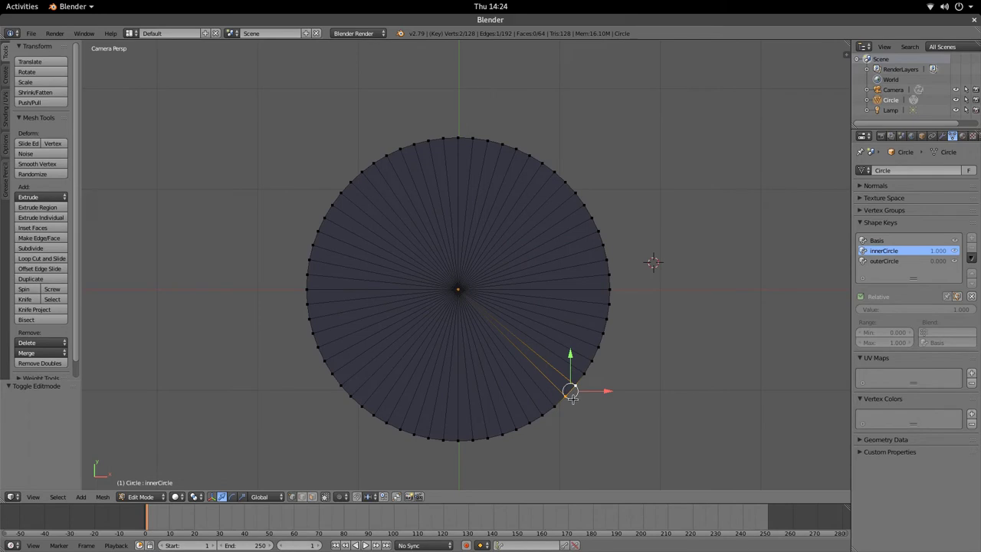
pyautogui.keyDown('alt'); pyautogui.rightClick(571, 391); pyautogui.keyUp('alt')
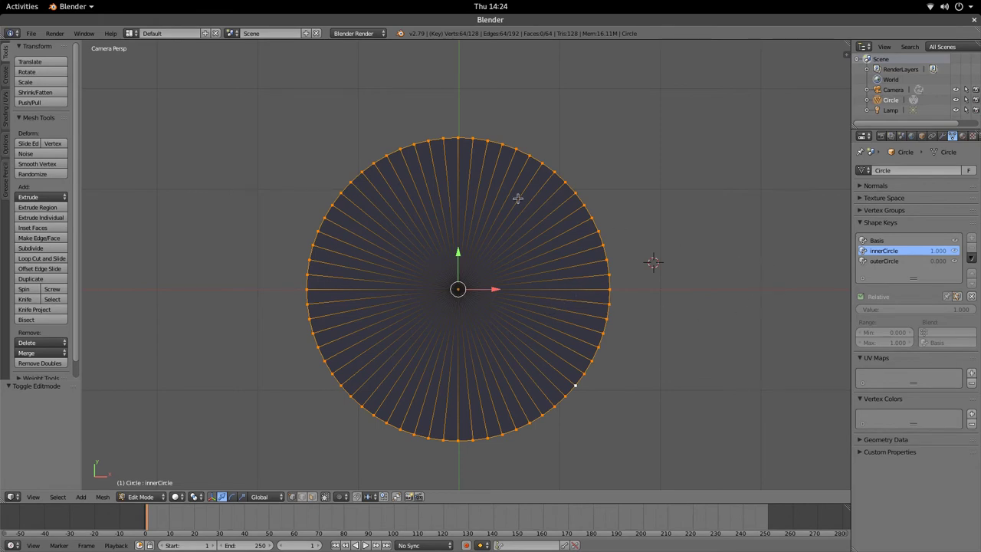
pyautogui.press('Tab')
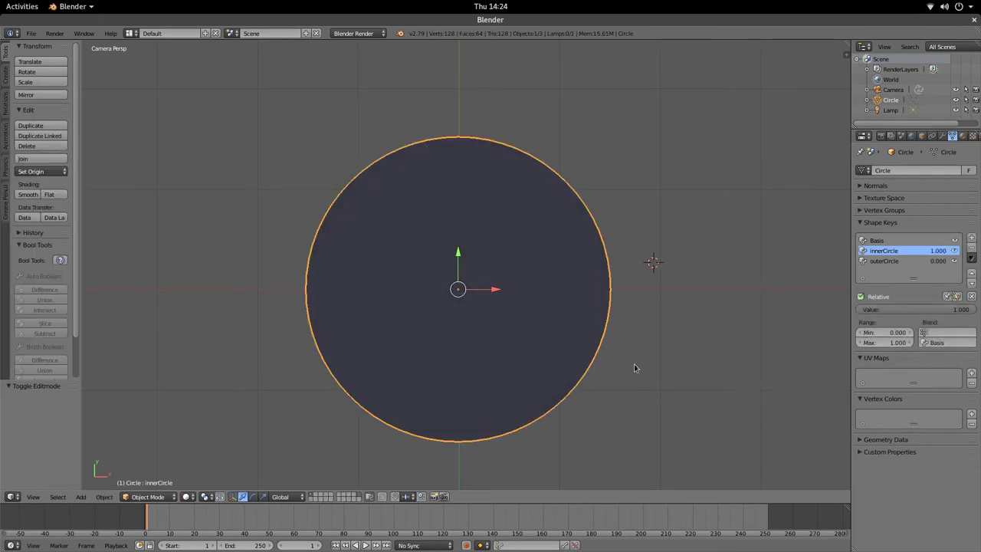
# Step: Scale the selected outer edge loop to 0 in the outerCircle shape key's edit mode, and return to object mode
pyautogui.click(908, 262)
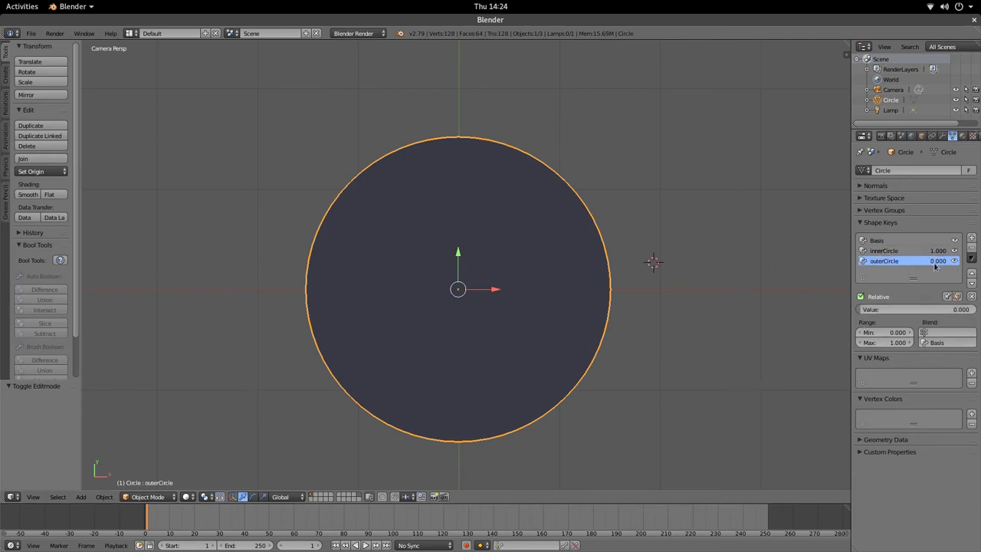
pyautogui.press('Tab')
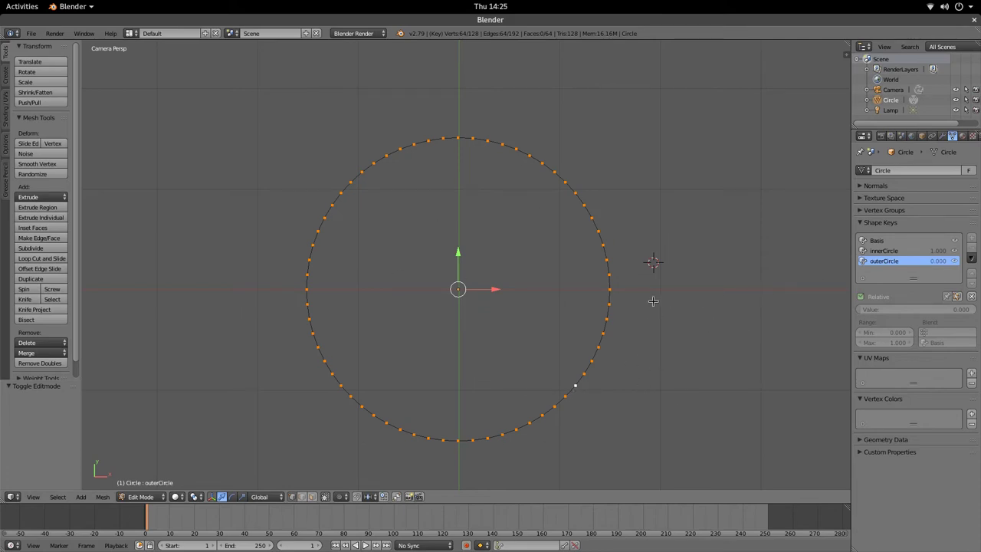
pyautogui.press('e')
pyautogui.press('s')
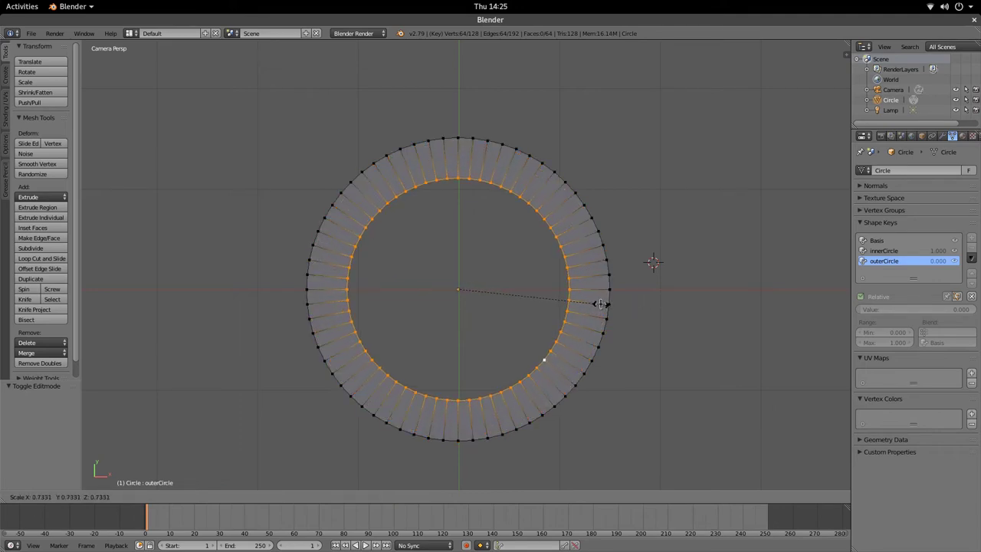
pyautogui.press('0')
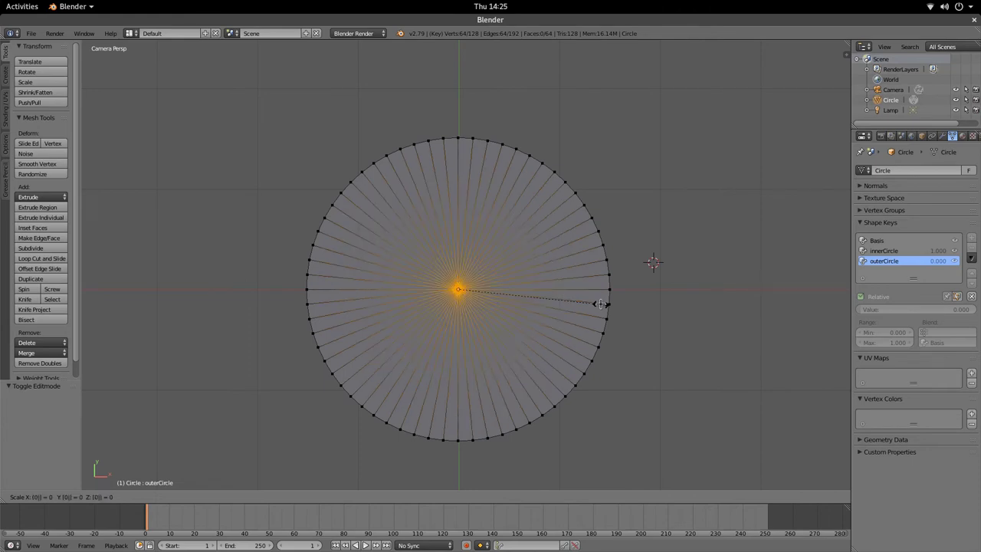
pyautogui.press('Return')
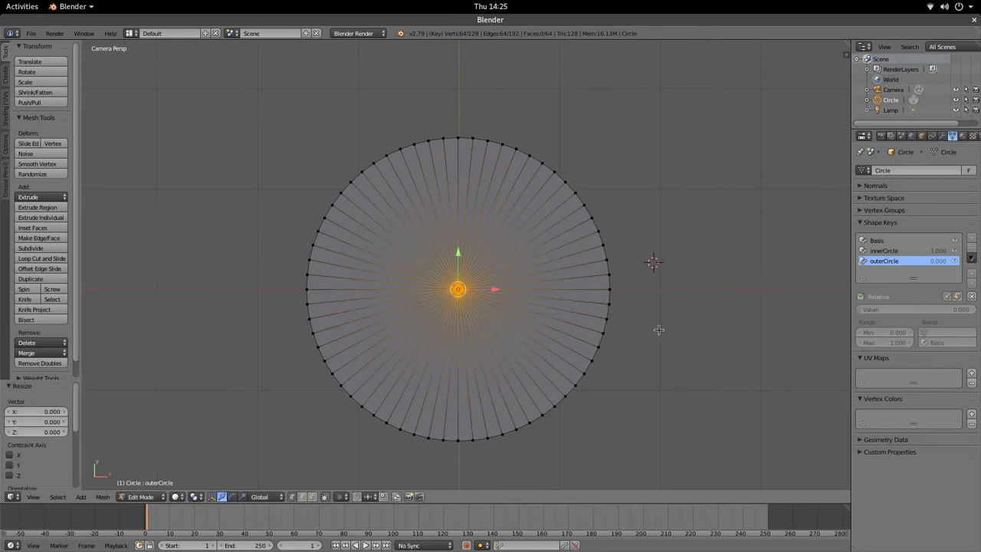
pyautogui.press('Tab')
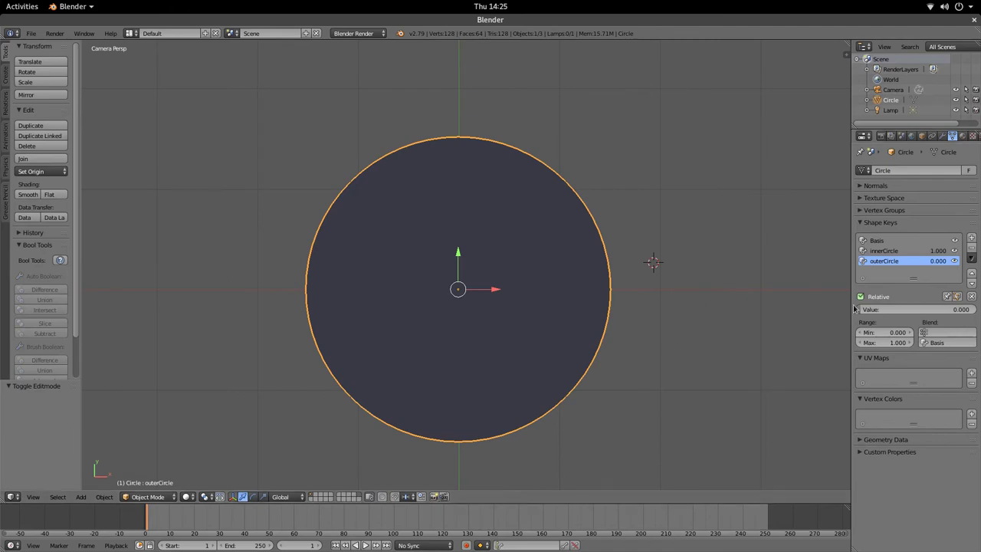
# Step: Preview the innerCircle and outerCircle shape keys by varying their values, bring both to 0.000 and test-render the frame
pyautogui.moveTo(866, 308)
pyautogui.mouseDown()
pyautogui.moveTo(971, 309)
pyautogui.moveTo(858, 309)
pyautogui.mouseUp()
pyautogui.click(896, 252)
pyautogui.moveTo(958, 308)
pyautogui.mouseDown()
pyautogui.moveTo(858, 309)
pyautogui.moveTo(958, 309)
pyautogui.mouseUp()
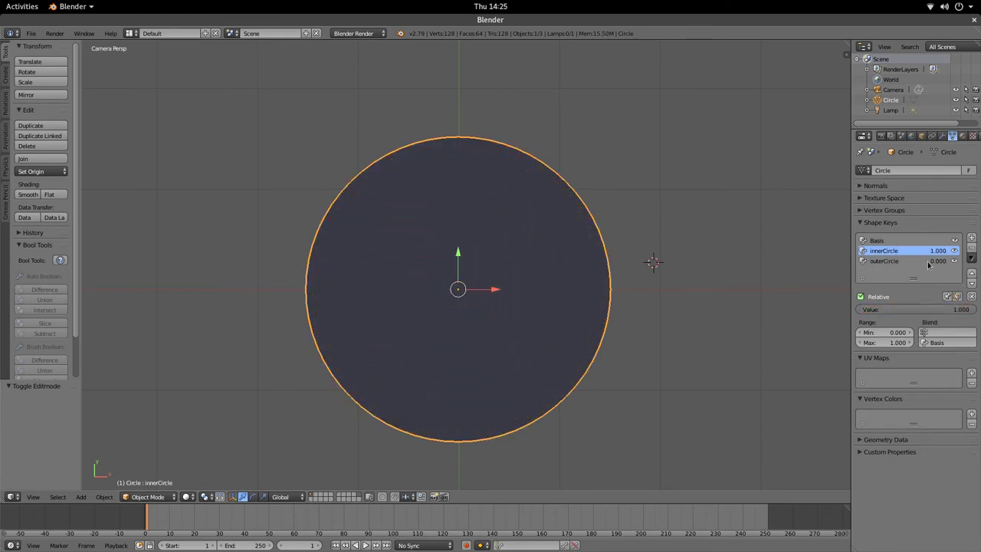
pyautogui.click(889, 260)
pyautogui.moveTo(860, 308)
pyautogui.mouseDown()
pyautogui.moveTo(974, 309)
pyautogui.moveTo(847, 305)
pyautogui.mouseUp()
pyautogui.click(889, 251)
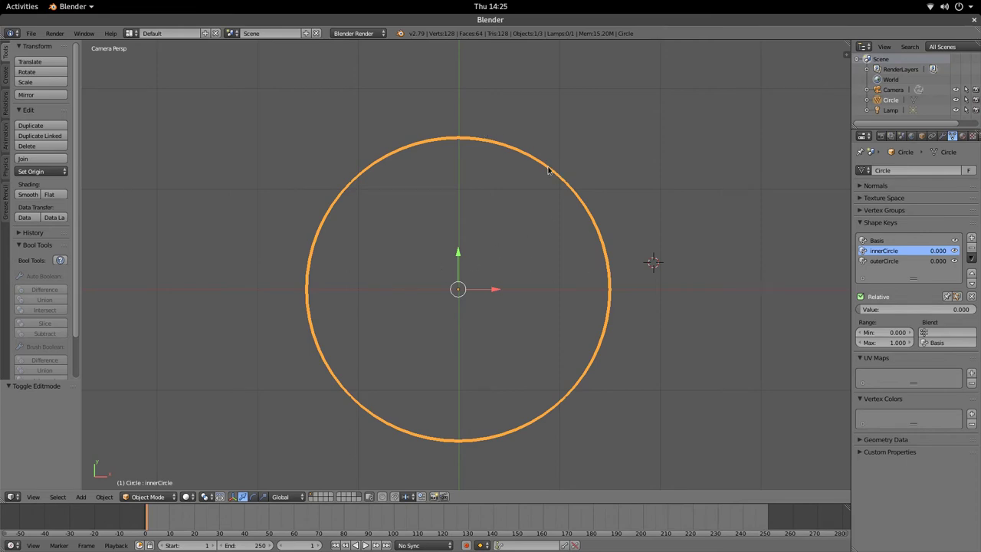
pyautogui.press('F12')
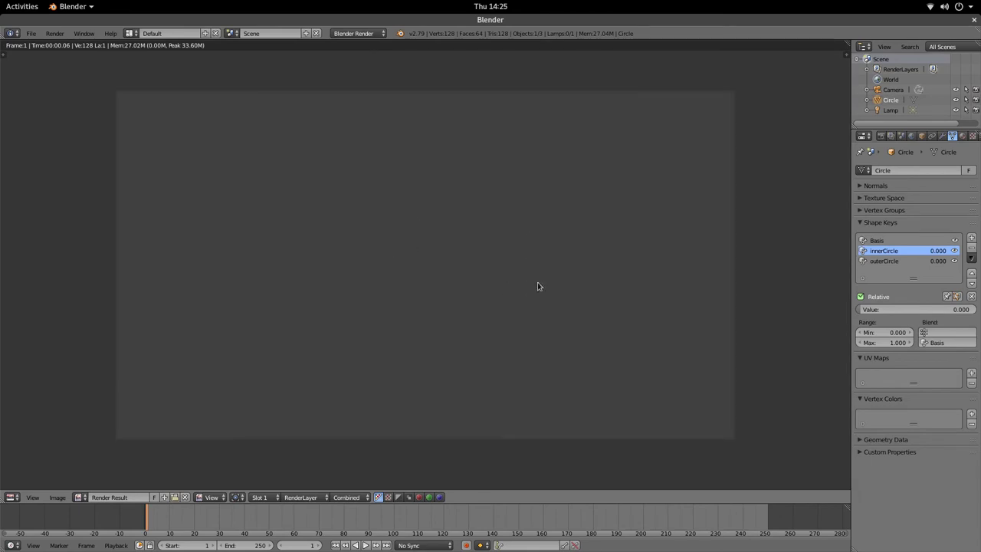
pyautogui.press('Escape')
# Step: Set both the innerCircle and outerCircle values to 1.000, and test-render the frame
pyautogui.moveTo(904, 309); pyautogui.dragTo(914, 271)
pyautogui.click(908, 261)
pyautogui.moveTo(907, 309); pyautogui.dragTo(969, 308)
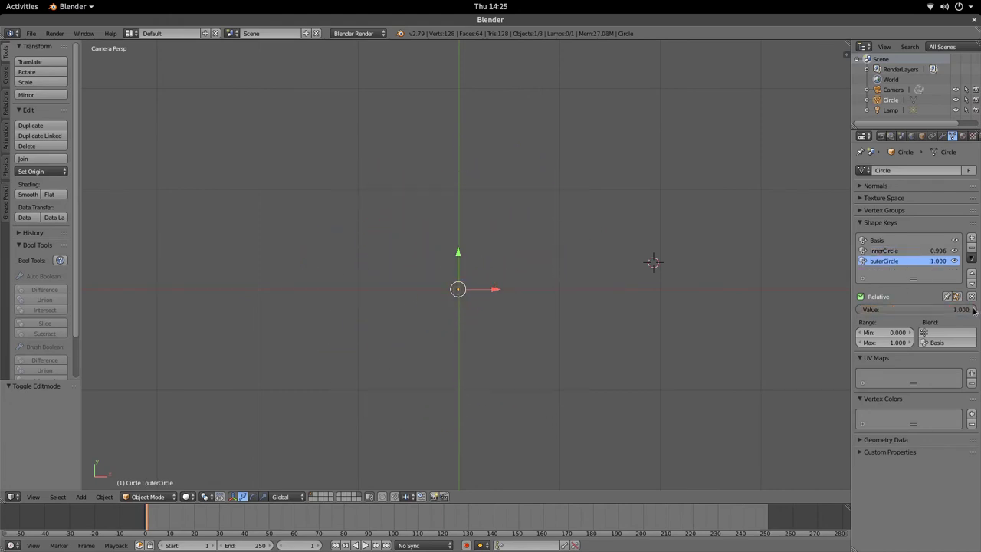
pyautogui.click(908, 253)
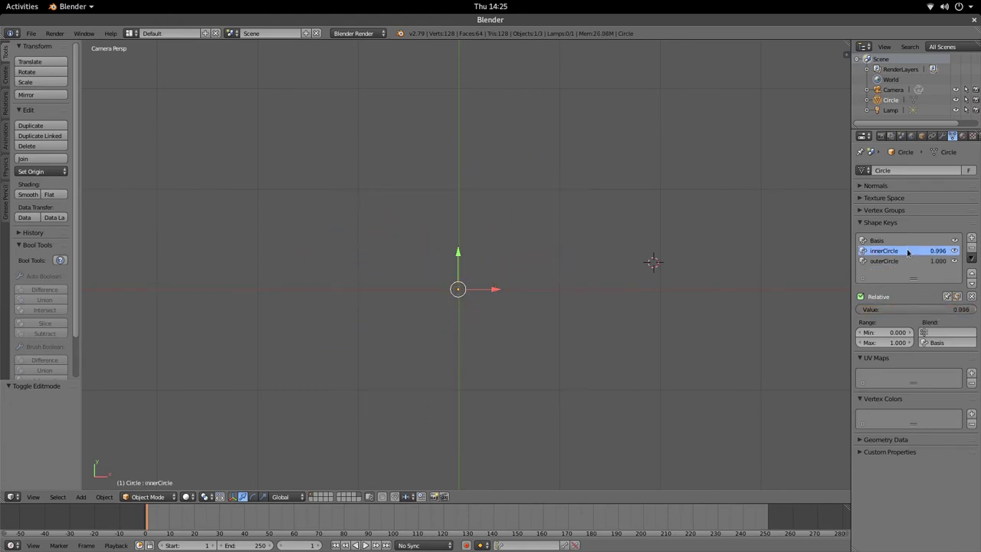
pyautogui.moveTo(923, 309); pyautogui.dragTo(957, 295)
pyautogui.press('F12')
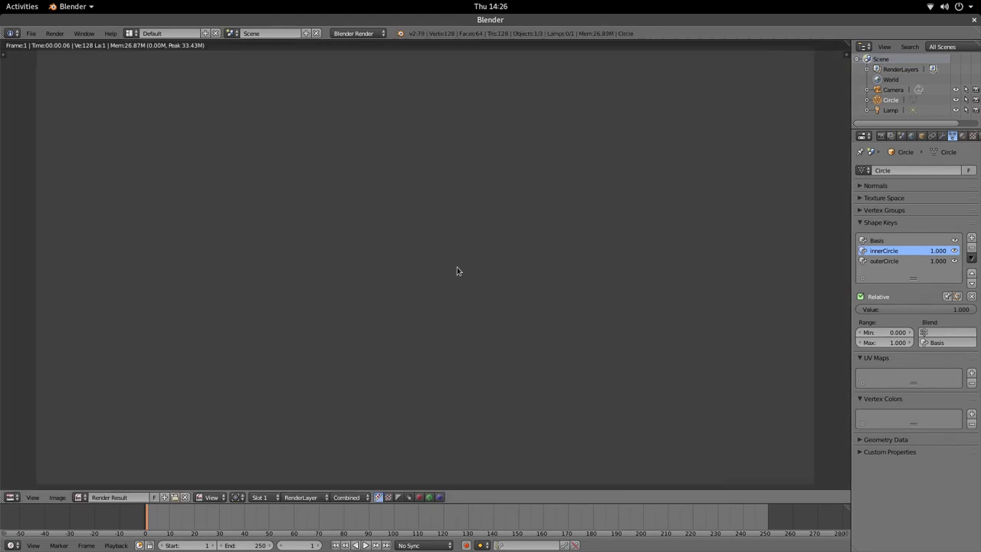
pyautogui.press('Escape')
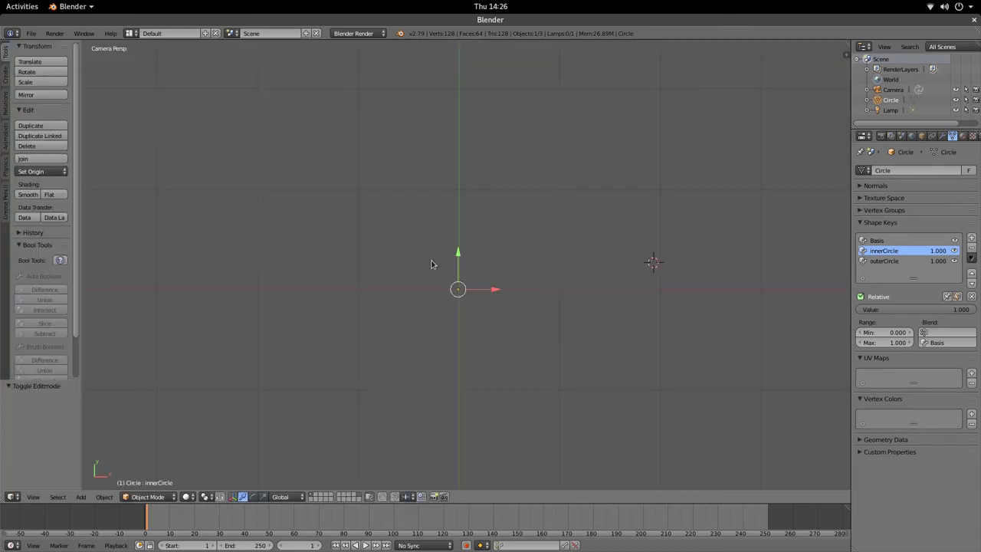
pyautogui.keyDown('ctrl'); pyautogui.scroll(-1, 885, 265); pyautogui.keyUp('ctrl')
pyautogui.keyDown('ctrl'); pyautogui.scroll(1, 885, 265); pyautogui.keyUp('ctrl')
pyautogui.keyDown('ctrl'); pyautogui.scroll(1, 884, 264); pyautogui.keyUp('ctrl')
pyautogui.keyDown('ctrl'); pyautogui.scroll(-1, 885, 267); pyautogui.keyUp('ctrl')
pyautogui.keyDown('ctrl'); pyautogui.scroll(-1, 885, 267); pyautogui.keyUp('ctrl')
pyautogui.keyDown('ctrl'); pyautogui.scroll(1, 885, 265); pyautogui.keyUp('ctrl')
pyautogui.keyDown('ctrl'); pyautogui.scroll(1, 883, 256); pyautogui.keyUp('ctrl')
pyautogui.keyDown('ctrl'); pyautogui.scroll(-2, 882, 263); pyautogui.keyUp('ctrl')
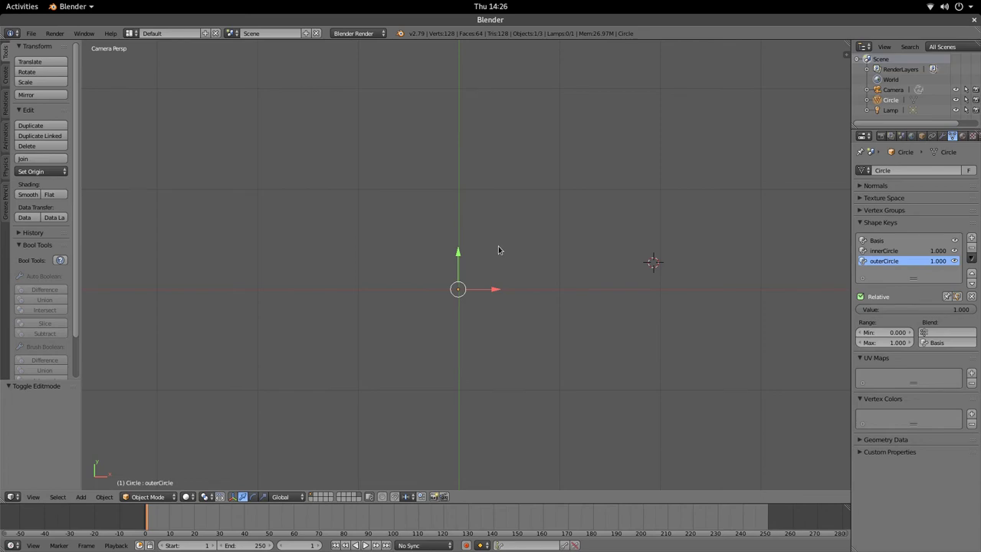
pyautogui.click(898, 251)
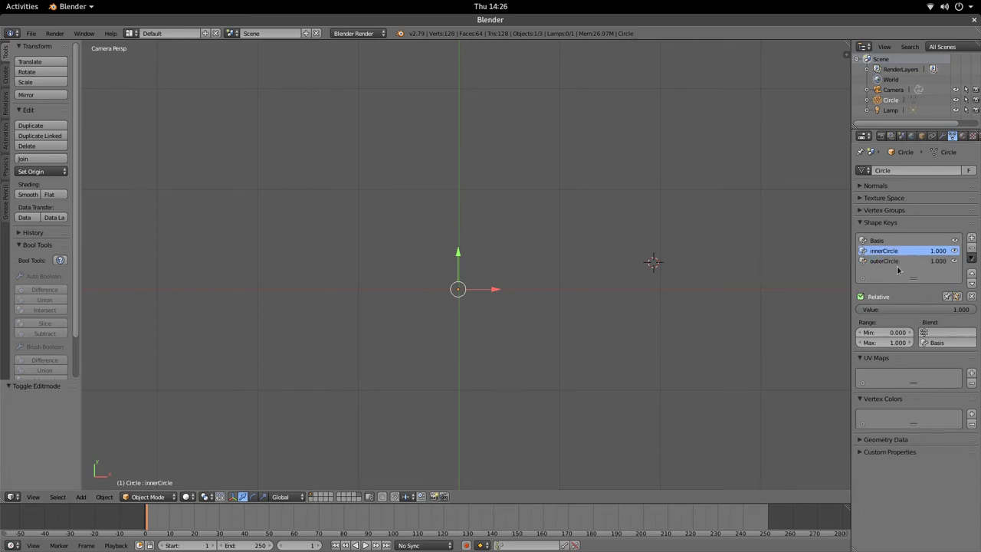
pyautogui.click(898, 264)
pyautogui.click(898, 253)
pyautogui.click(898, 263)
# Step: Insert a keyframe for the innerCircle shape key's value of 1.000 at frame 1
pyautogui.click(898, 255)
pyautogui.rightClick(885, 309)
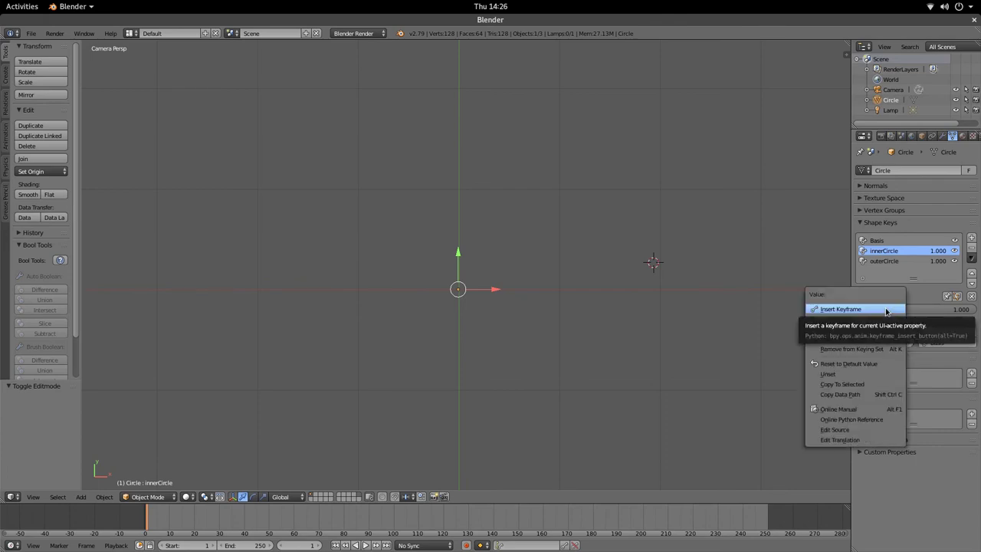
pyautogui.click(886, 309)
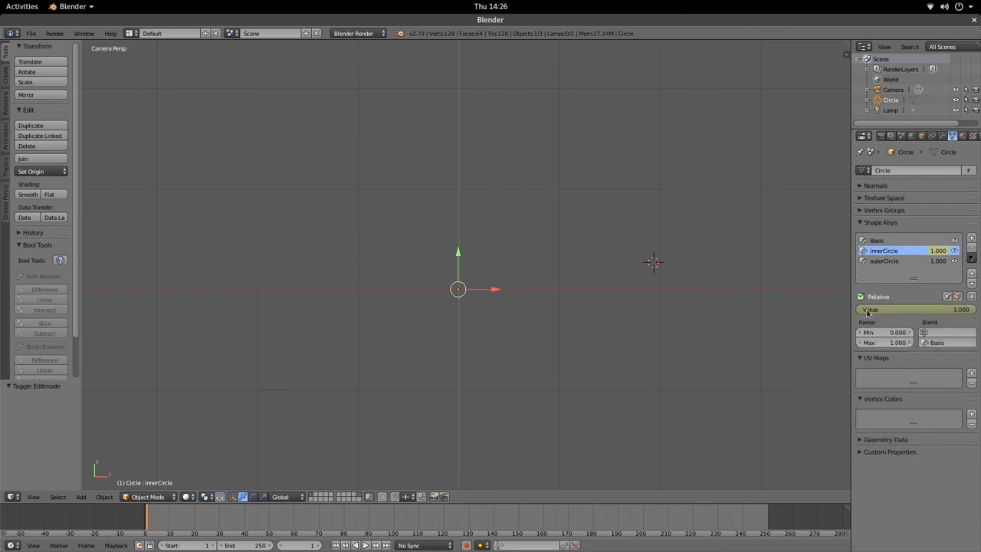
# Step: Insert a keyframe for the outerCircle shape key's value of 1.000 at frame 1
pyautogui.click(901, 262)
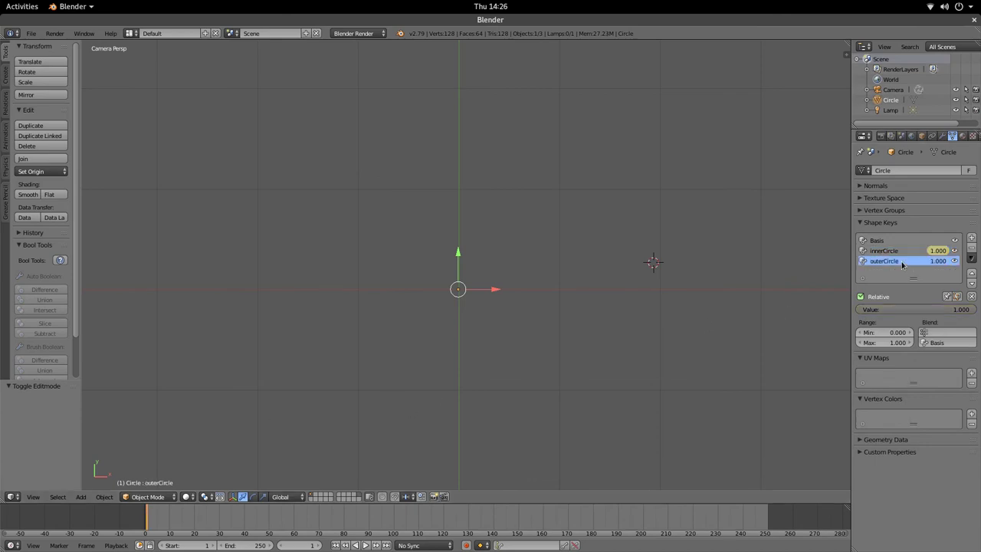
pyautogui.rightClick(895, 309)
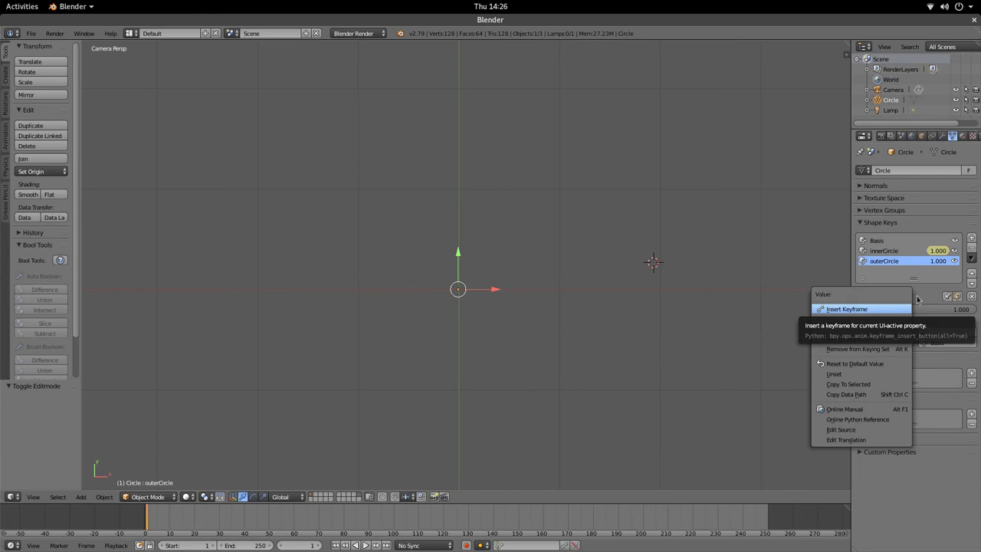
pyautogui.click(921, 252)
pyautogui.click(919, 262)
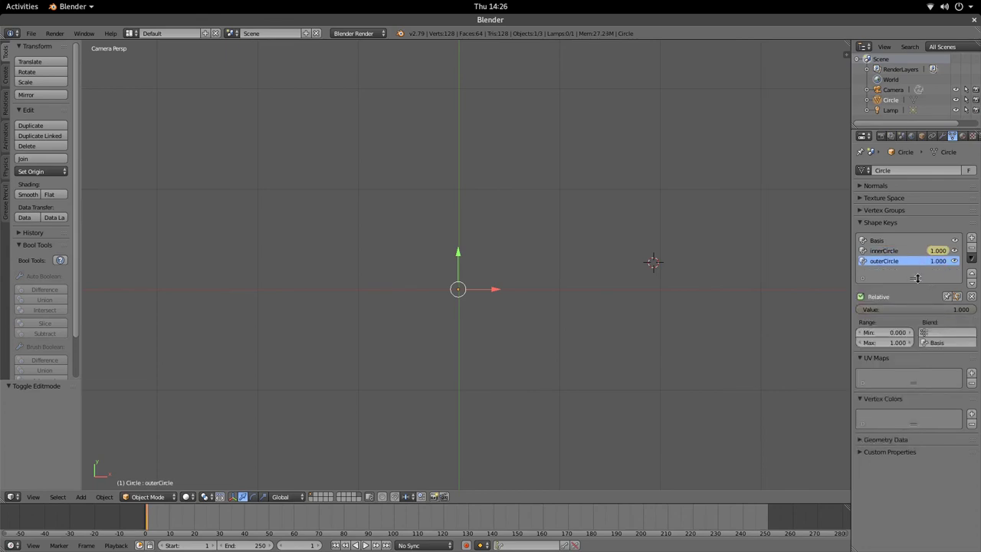
pyautogui.rightClick(912, 310)
pyautogui.click(912, 307)
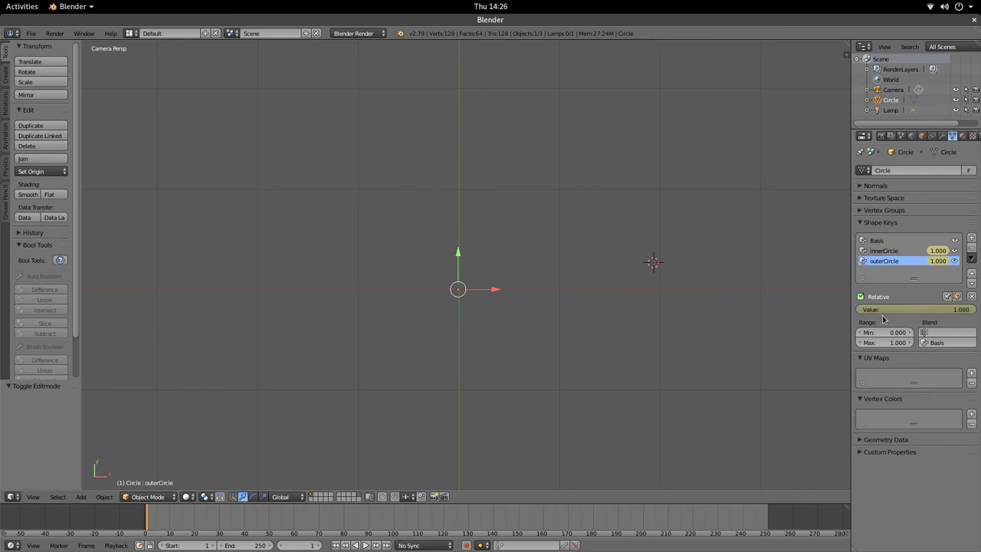
pyautogui.click(153, 524)
pyautogui.moveTo(154, 524); pyautogui.dragTo(220, 531)
pyautogui.moveTo(890, 311); pyautogui.dragTo(860, 310)
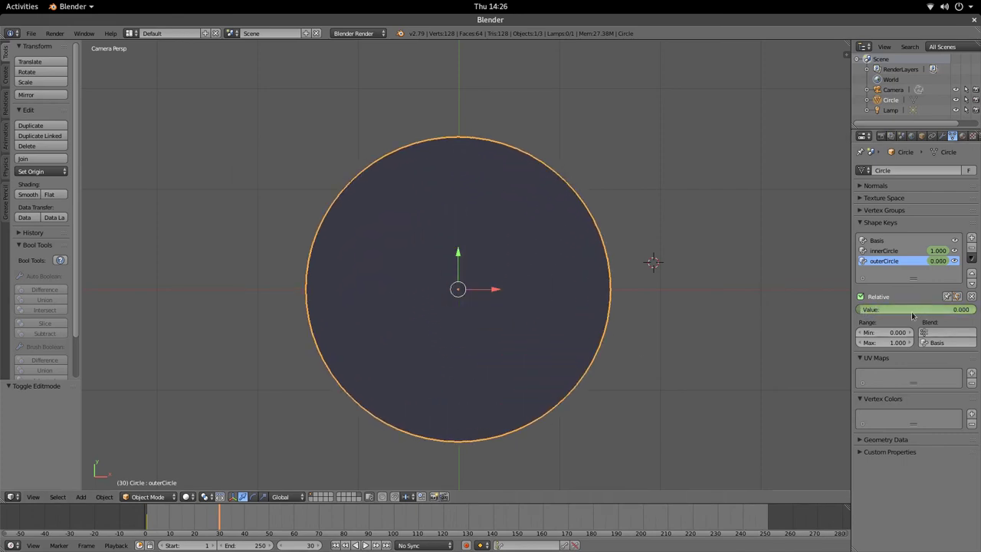
# Step: Set the outerCircle value to 0.000 at frame 15 and keyframe it
pyautogui.moveTo(219, 519); pyautogui.dragTo(181, 518)
pyautogui.moveTo(913, 313); pyautogui.dragTo(794, 313)
pyautogui.rightClick(797, 310)
pyautogui.click(805, 310)
pyautogui.moveTo(172, 524)
pyautogui.mouseDown()
pyautogui.moveTo(142, 526)
pyautogui.moveTo(182, 525)
pyautogui.mouseUp()
# Step: Set the innerCircle value to 0.000 at frame 20 and keyframe it
pyautogui.click(888, 251)
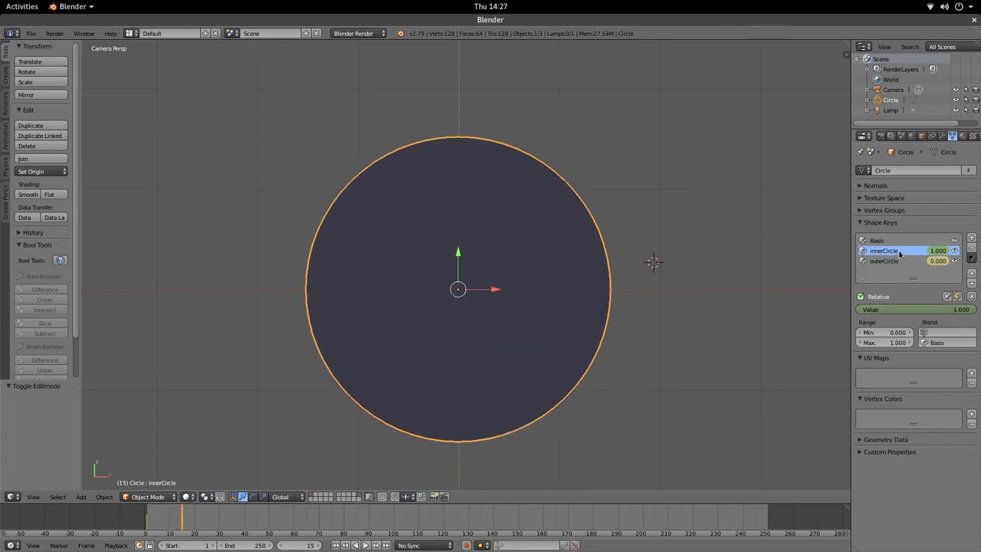
pyautogui.moveTo(191, 521); pyautogui.dragTo(193, 522)
pyautogui.moveTo(902, 310); pyautogui.dragTo(781, 310)
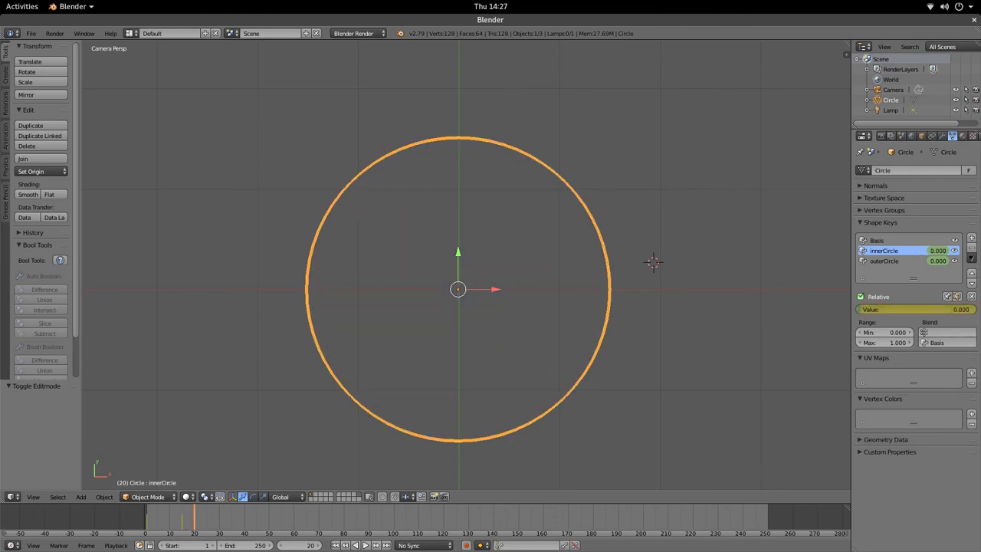
pyautogui.rightClick(797, 310)
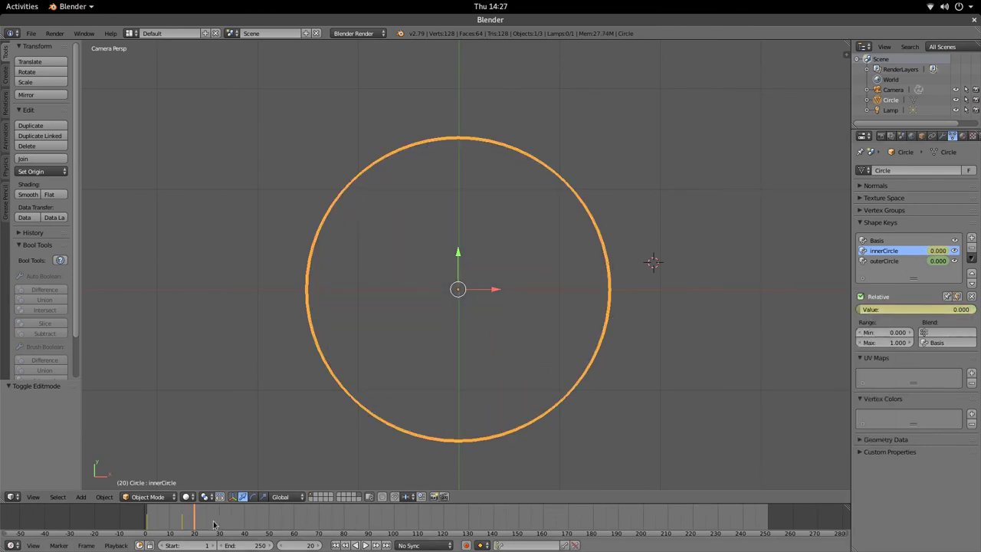
# Step: Return the timeline to frame 0 and deselect the circle object
pyautogui.moveTo(195, 524); pyautogui.dragTo(140, 519)
pyautogui.press('a')
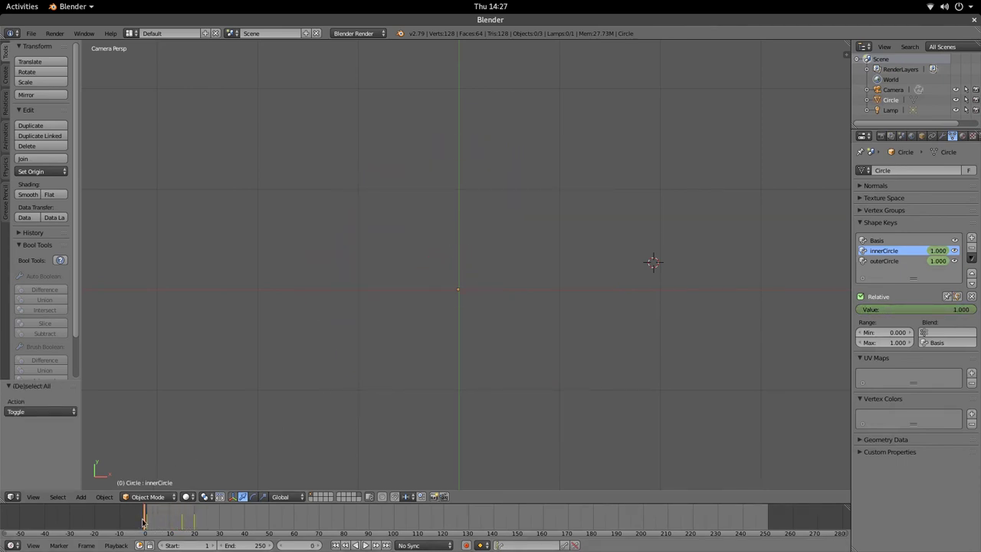
# Step: Preview the ring's expanding animation and step through it to frame 11 with the ring selected
pyautogui.click(365, 544)
pyautogui.click(146, 521)
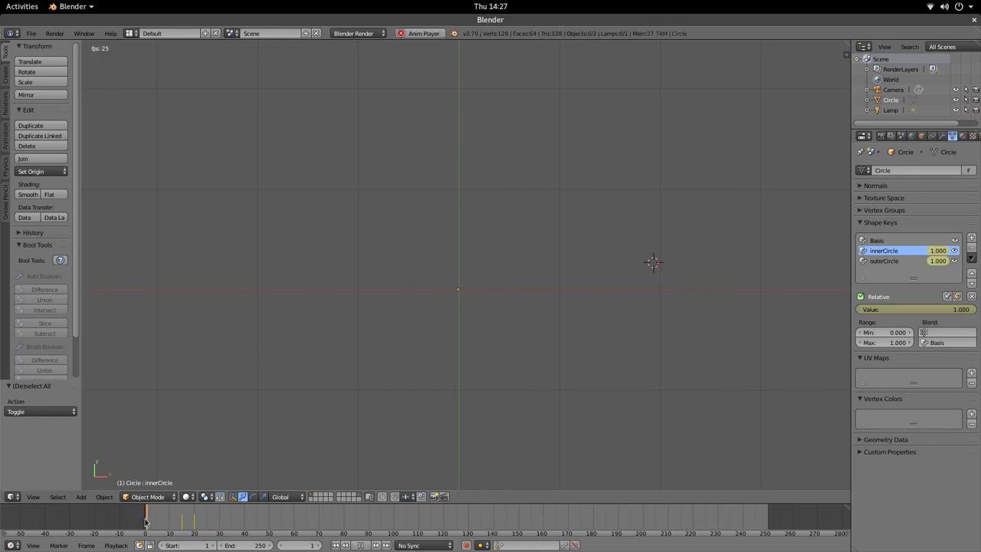
pyautogui.press('Escape')
pyautogui.moveTo(145, 524)
pyautogui.mouseDown()
pyautogui.moveTo(203, 528)
pyautogui.moveTo(153, 534)
pyautogui.moveTo(162, 534)
pyautogui.mouseUp()
pyautogui.rightClick(442, 348)
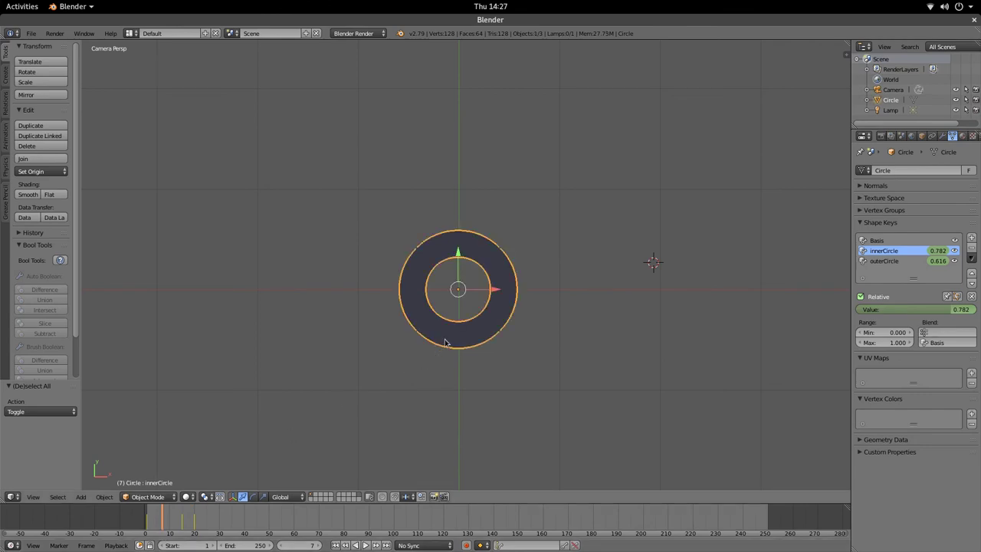
pyautogui.press('s')
pyautogui.rightClick(394, 375)
pyautogui.moveTo(166, 520); pyautogui.dragTo(172, 521)
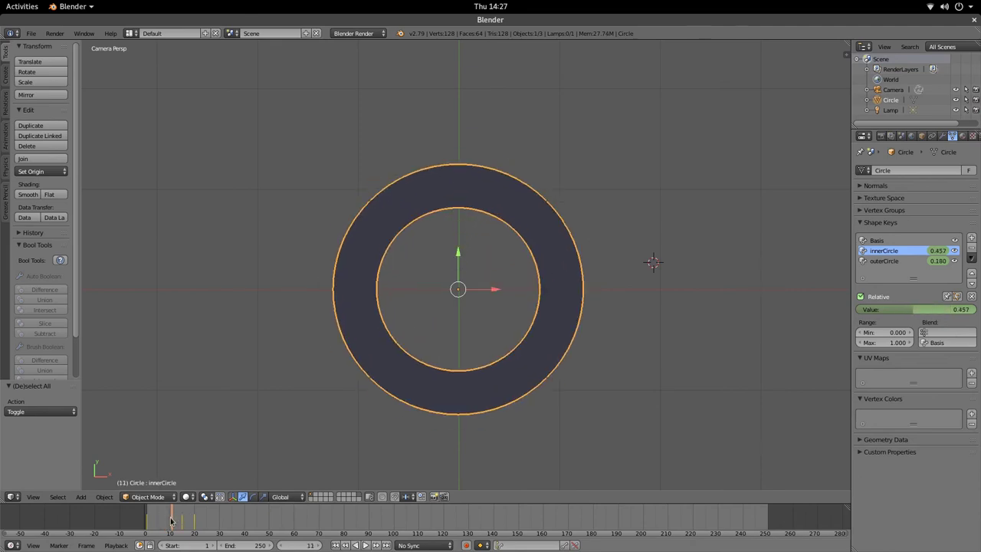
# Step: Switch the timeline editor to the Dope Sheet and enlarge it to about half the window height
pyautogui.click(12, 544)
pyautogui.click(10, 546)
pyautogui.click(11, 546)
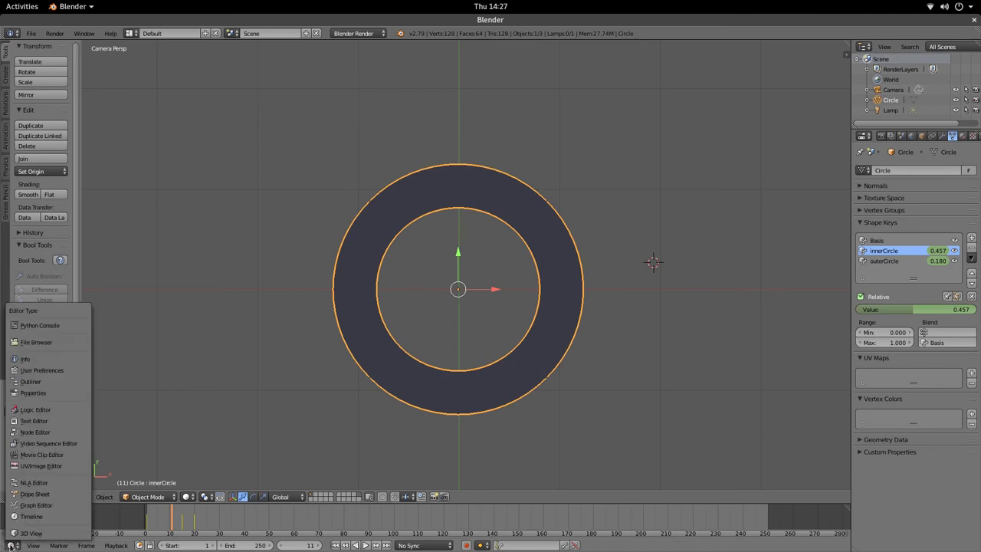
pyautogui.click(34, 493)
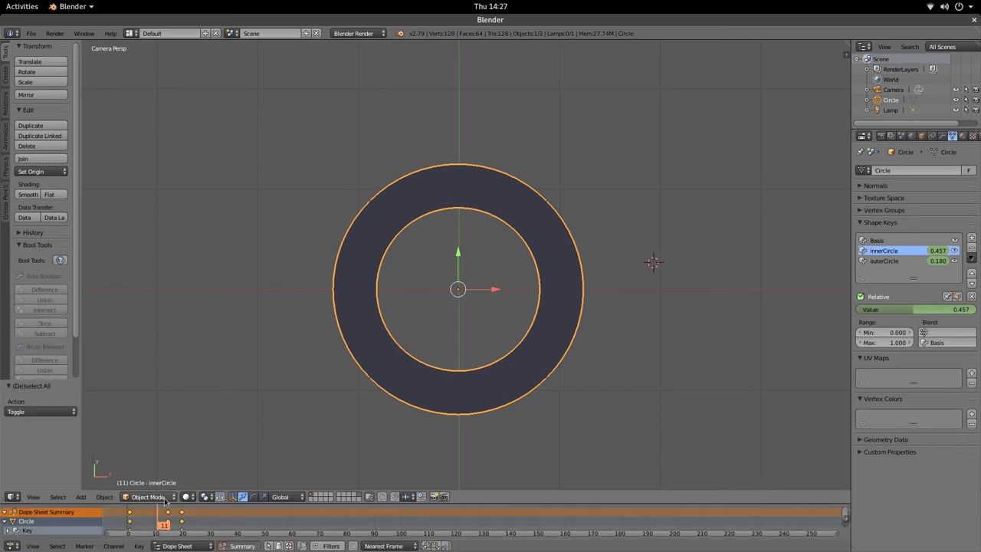
pyautogui.moveTo(273, 505); pyautogui.dragTo(317, 299)
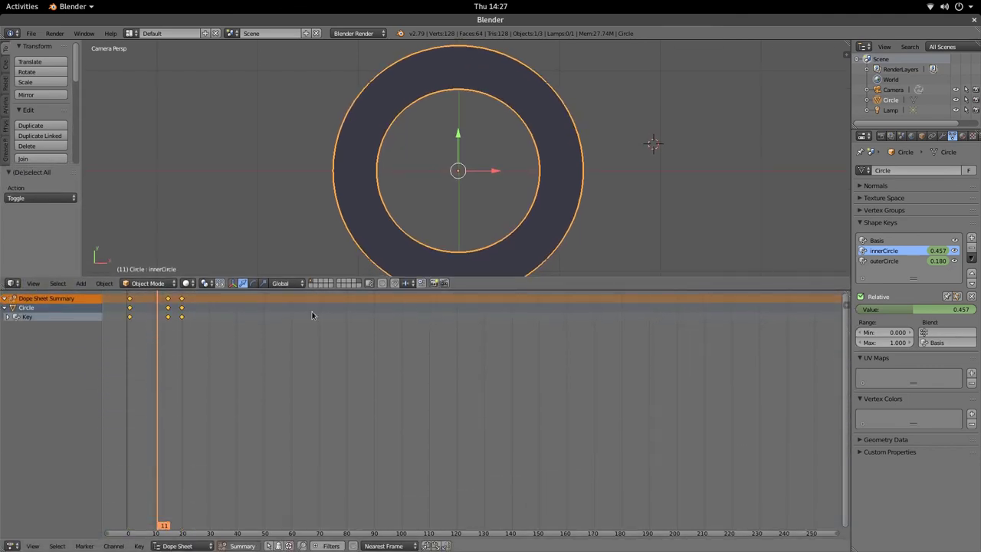
# Step: Scale all the ring's keyframes closer together around frame 0 by about 0.679 and play the faster animation
pyautogui.click(169, 380)
pyautogui.moveTo(158, 383); pyautogui.dragTo(109, 394)
pyautogui.press('s')
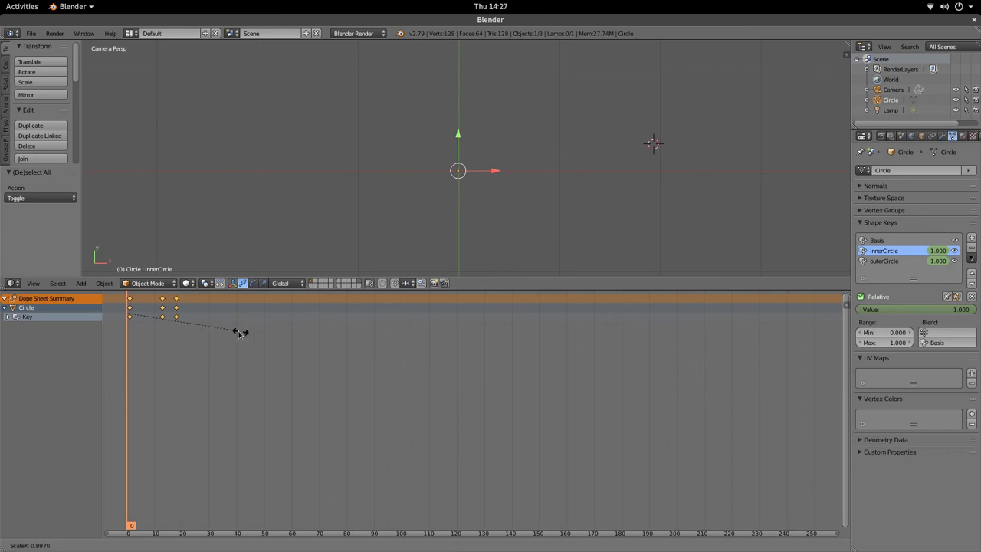
pyautogui.click(216, 336)
pyautogui.hotkey('alt', 'a')
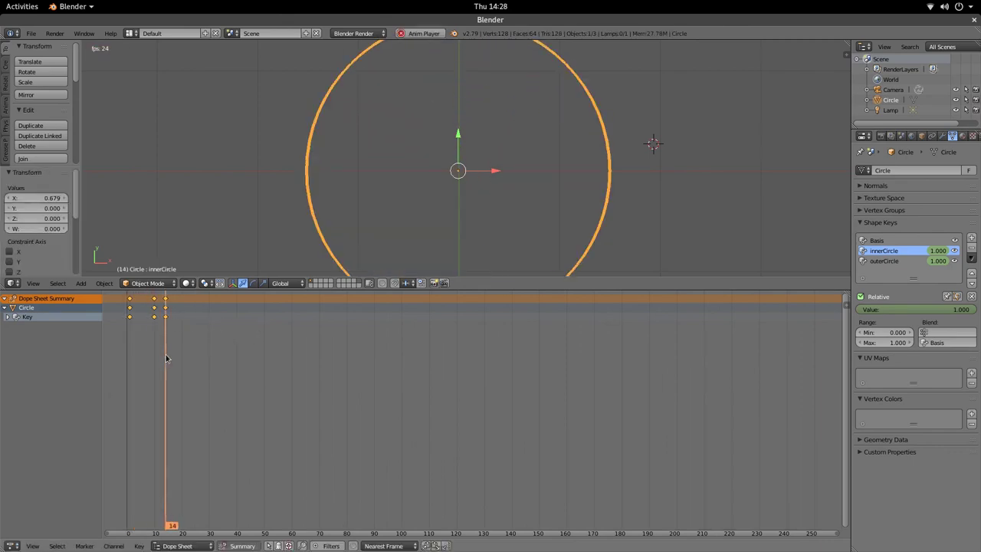
pyautogui.press('Escape')
# Step: Scale all the ring's keyframes apart by about 4.464 and play the slower animation
pyautogui.press('s')
pyautogui.click(464, 356)
pyautogui.hotkey('alt', 'a')
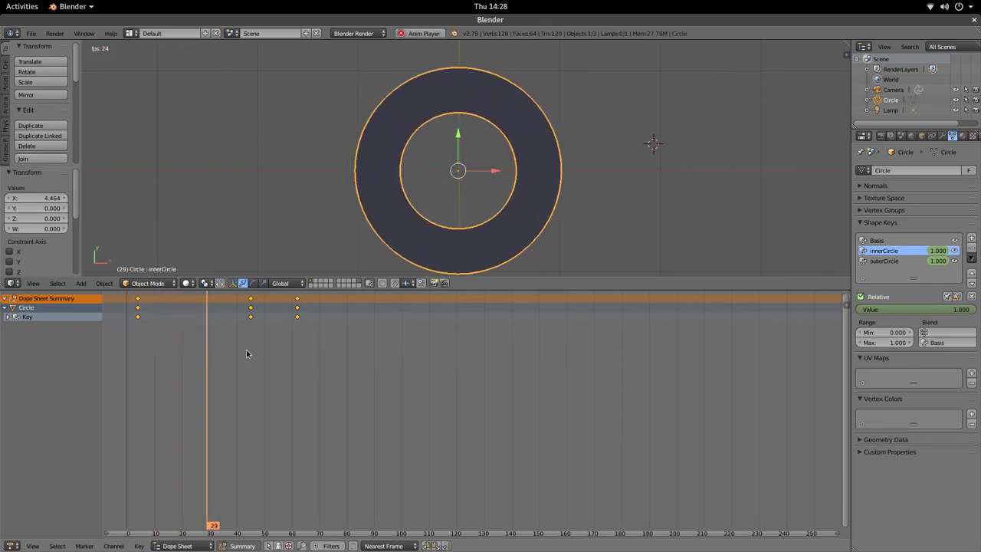
pyautogui.hotkey('alt', 'a')
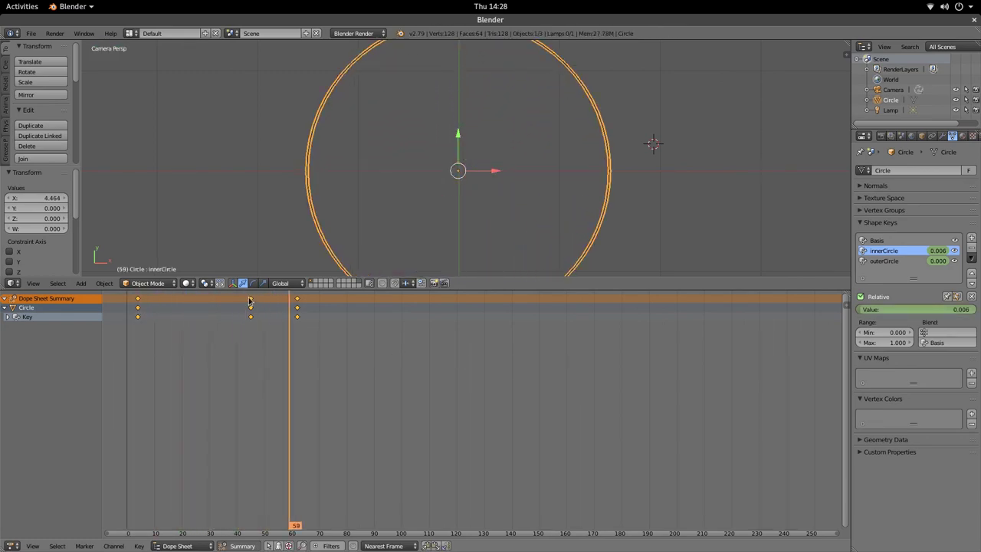
# Step: Move the ring's middle keyframe to frame 30 and play the animation from the start
pyautogui.moveTo(249, 301); pyautogui.dragTo(209, 301, button='right')
pyautogui.click(126, 330)
pyautogui.hotkey('alt', 'a')
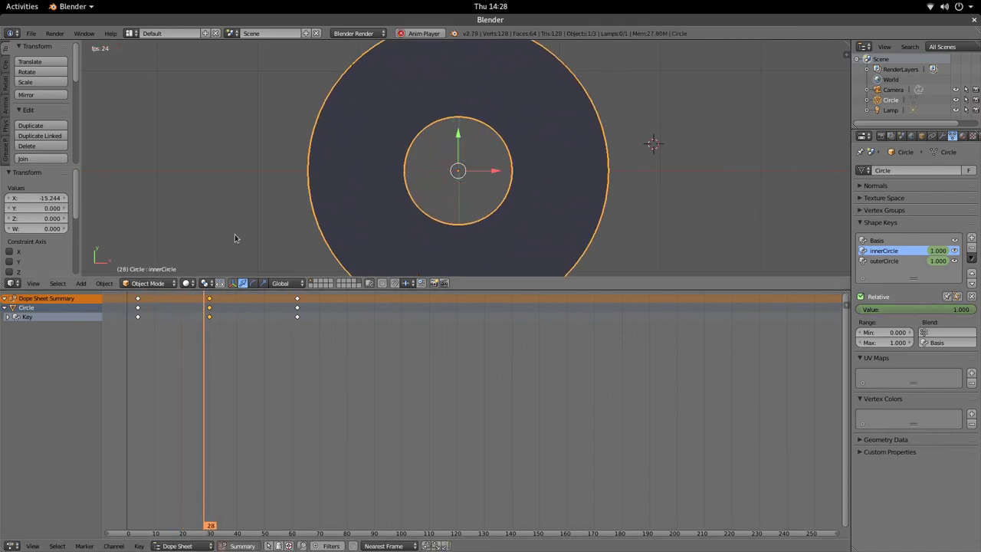
pyautogui.hotkey('alt', 'a')
pyautogui.moveTo(219, 349); pyautogui.dragTo(136, 354)
pyautogui.hotkey('alt', 'a')
pyautogui.hotkey('alt', 'a')
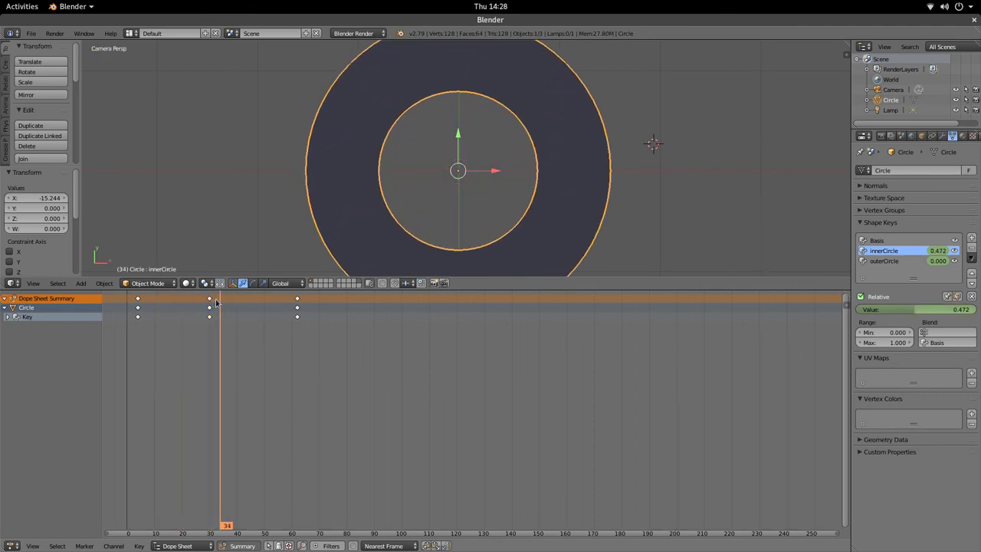
# Step: Move the ring's middle keyframe to frame 55 and play back the animation
pyautogui.moveTo(213, 301); pyautogui.dragTo(270, 314)
pyautogui.hotkey('alt', 'a')
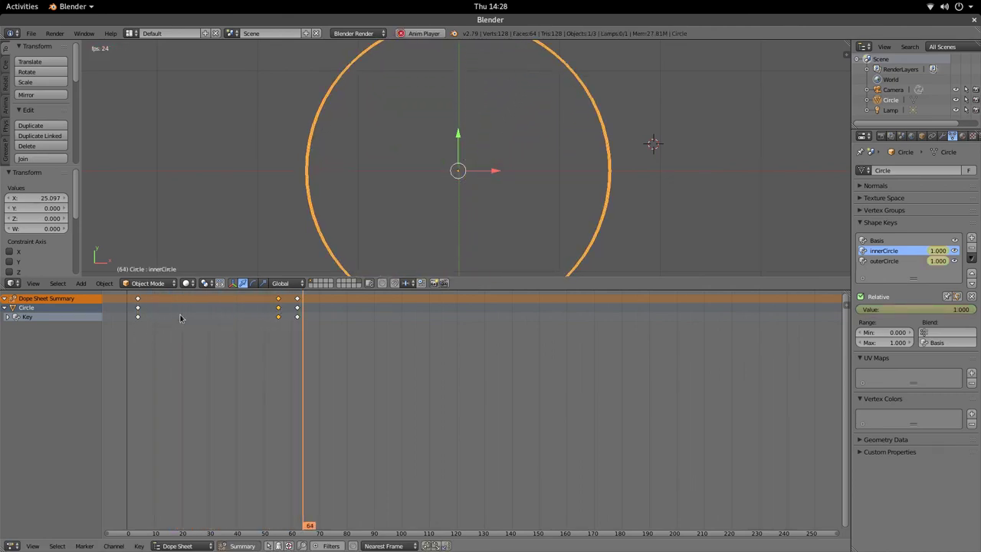
pyautogui.hotkey('alt', 'a')
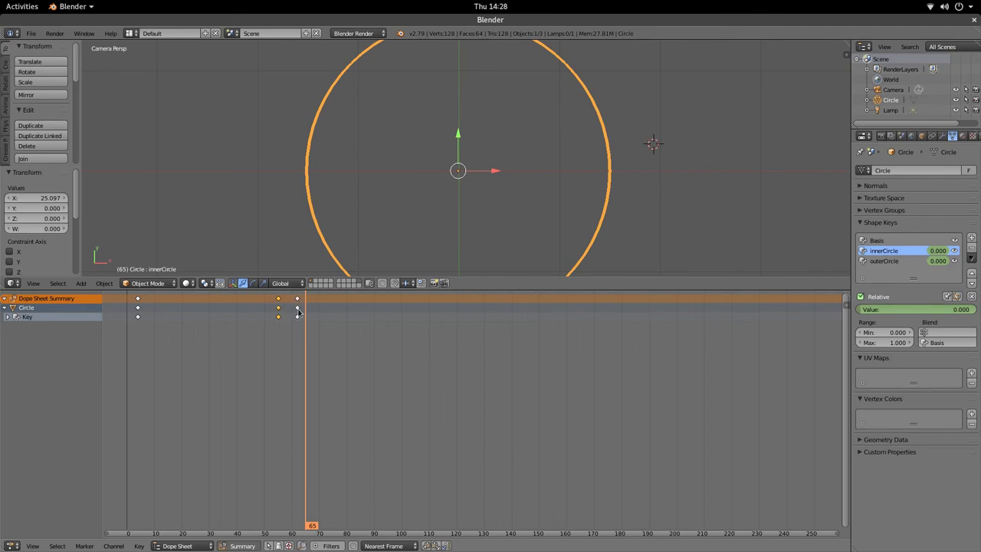
# Step: Move the ring's last two keyframes together to about frames 15 and 22 and play the animation from the start
pyautogui.moveTo(295, 314); pyautogui.dragTo(311, 340)
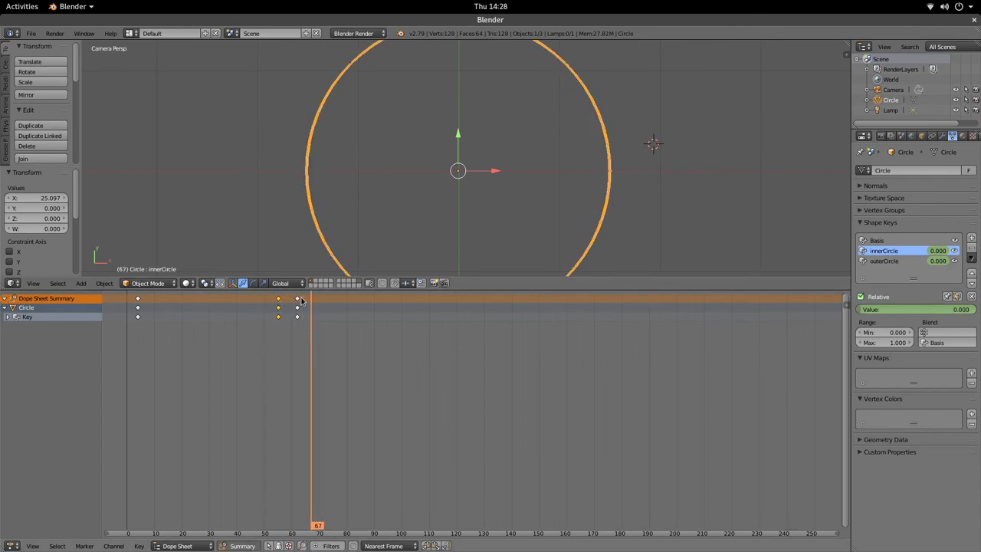
pyautogui.press('g')
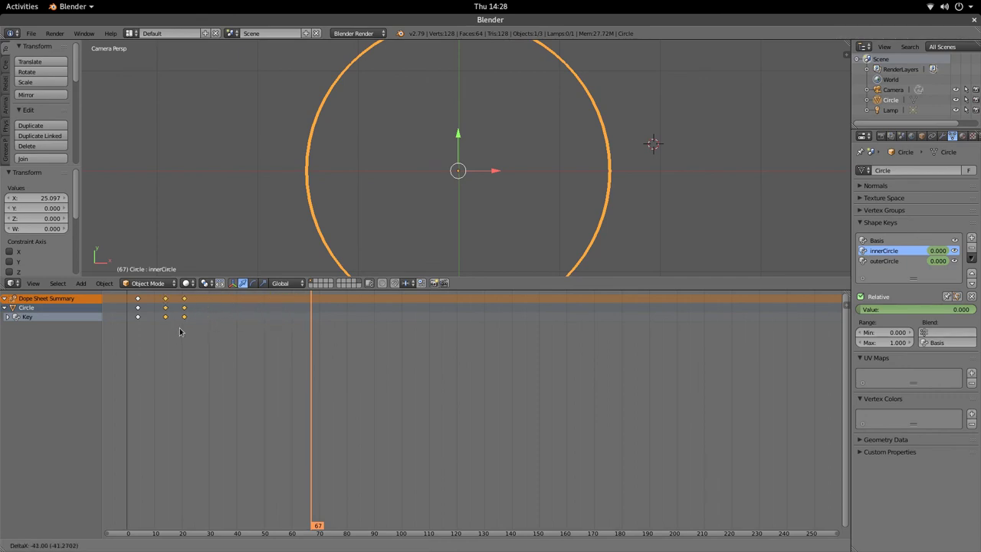
pyautogui.click(177, 329)
pyautogui.press('g')
pyautogui.click(190, 321)
pyautogui.moveTo(192, 322); pyautogui.dragTo(99, 386)
pyautogui.hotkey('alt', 'a')
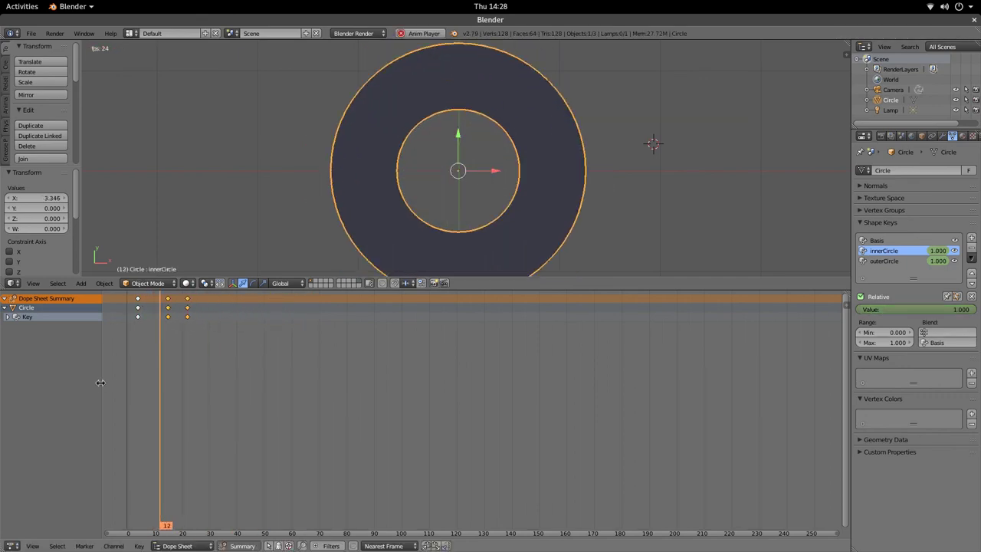
pyautogui.hotkey('alt', 'a')
pyautogui.hotkey('ctrl', 's')
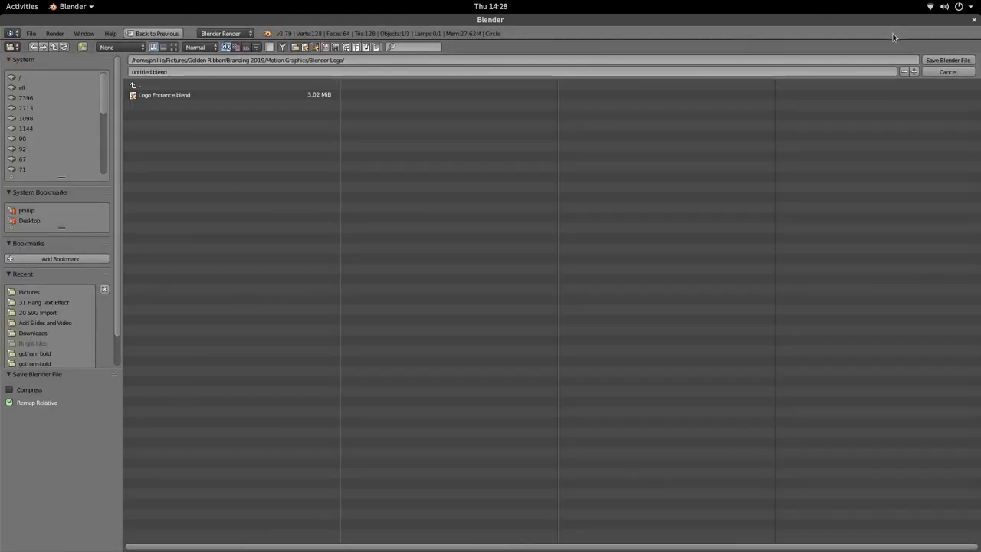
pyautogui.click(948, 72)
# Step: Duplicate the animated ring, placing the copy almost exactly over the original, about 0.012 in X and -0.012 in Y
pyautogui.scroll(-2, 562, 128)
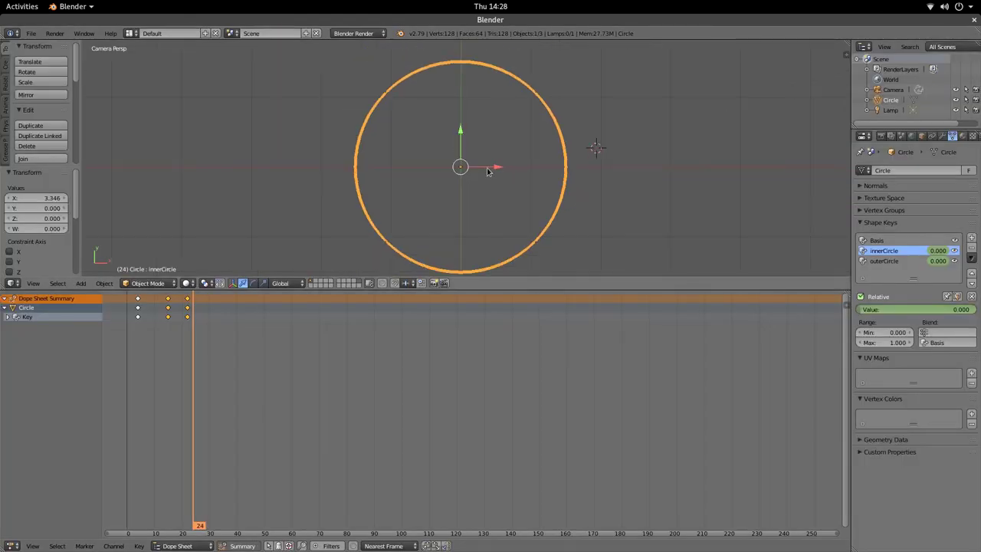
pyautogui.scroll(-1, 489, 170)
pyautogui.hotkey('shift', 'd')
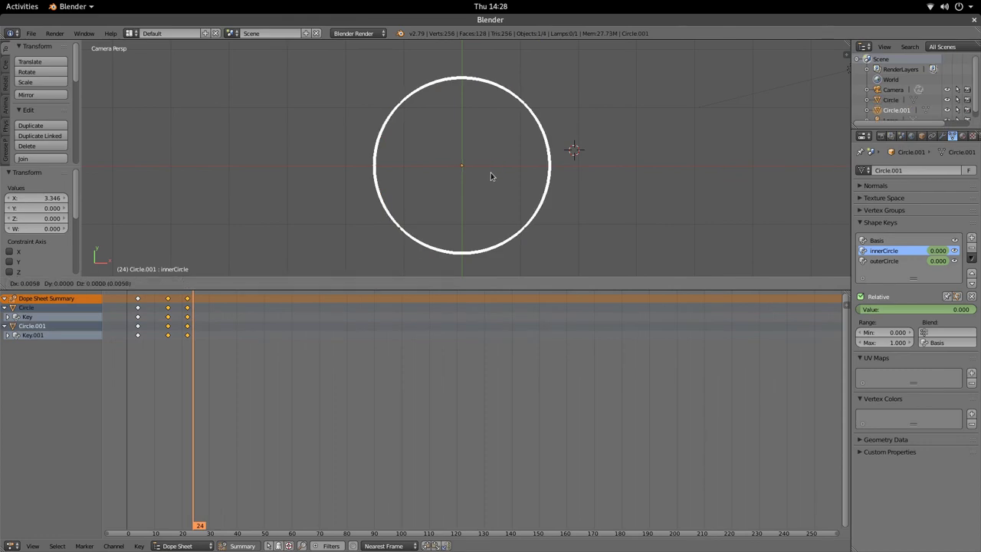
pyautogui.click(491, 173)
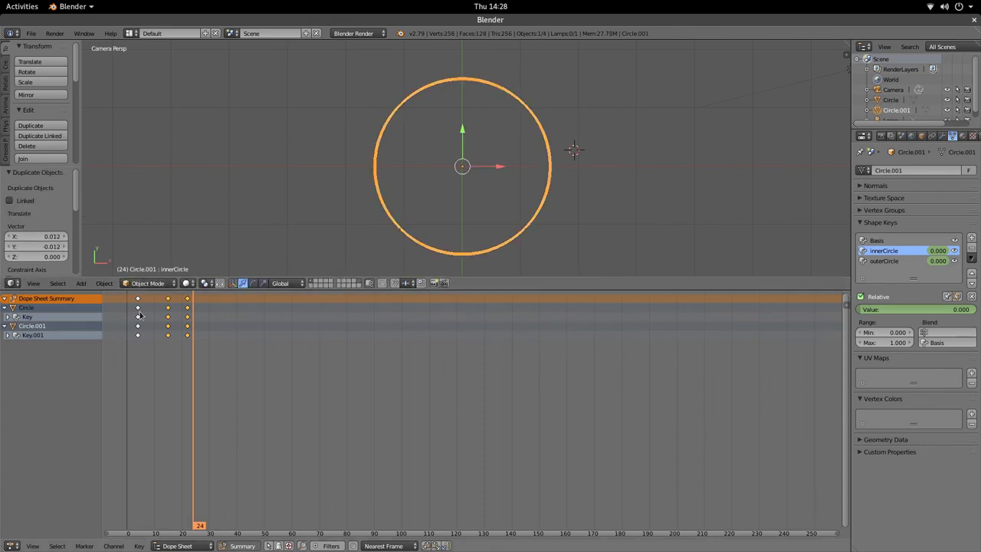
# Step: Delay the original Circle's three keyframes by about 8 frames relative to Circle.001 and play the staggered animation
pyautogui.keyDown('shift'); pyautogui.rightClick(167, 316); pyautogui.keyUp('shift')
pyautogui.press('g')
pyautogui.click(210, 321)
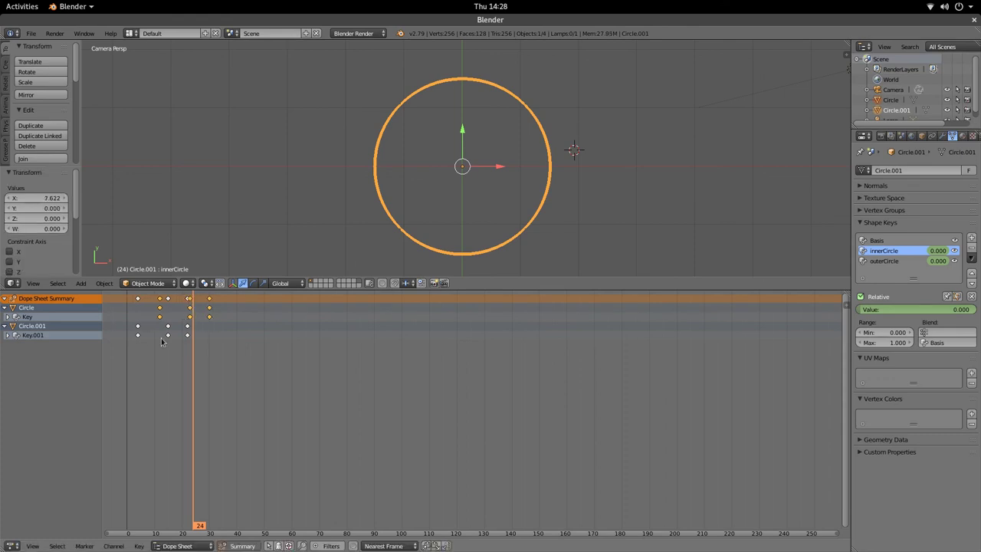
pyautogui.click(138, 343)
pyautogui.moveTo(138, 342); pyautogui.dragTo(202, 363)
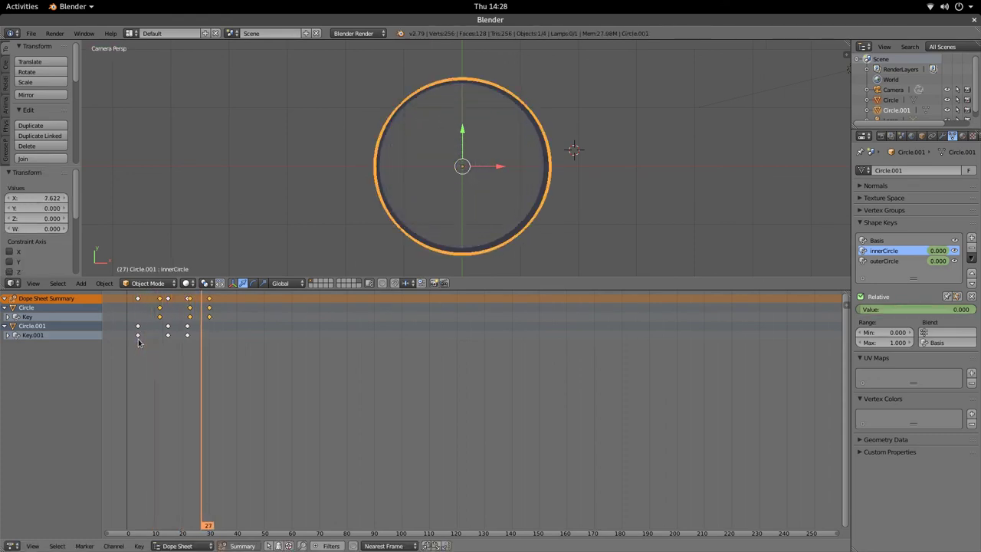
pyautogui.hotkey('alt', 'a')
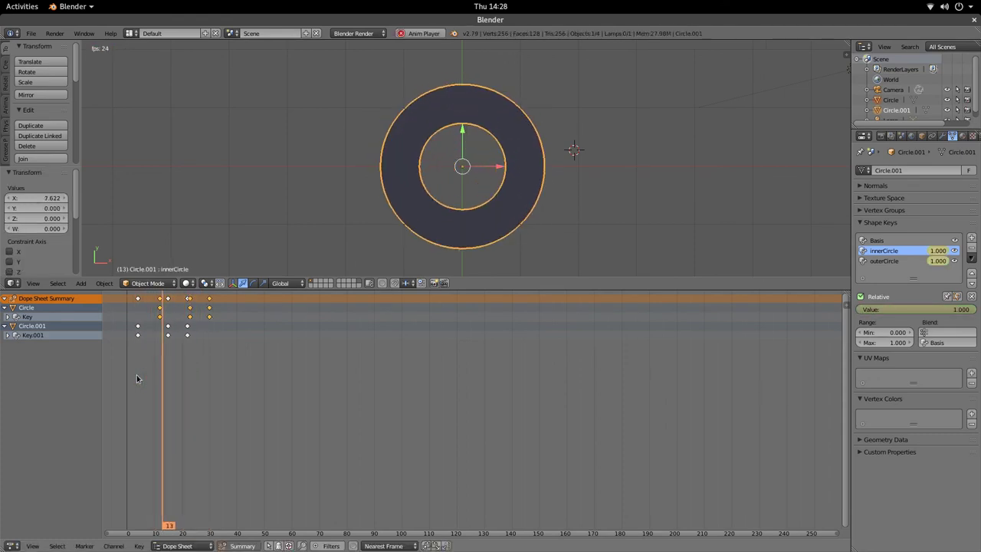
pyautogui.hotkey('alt', 'a')
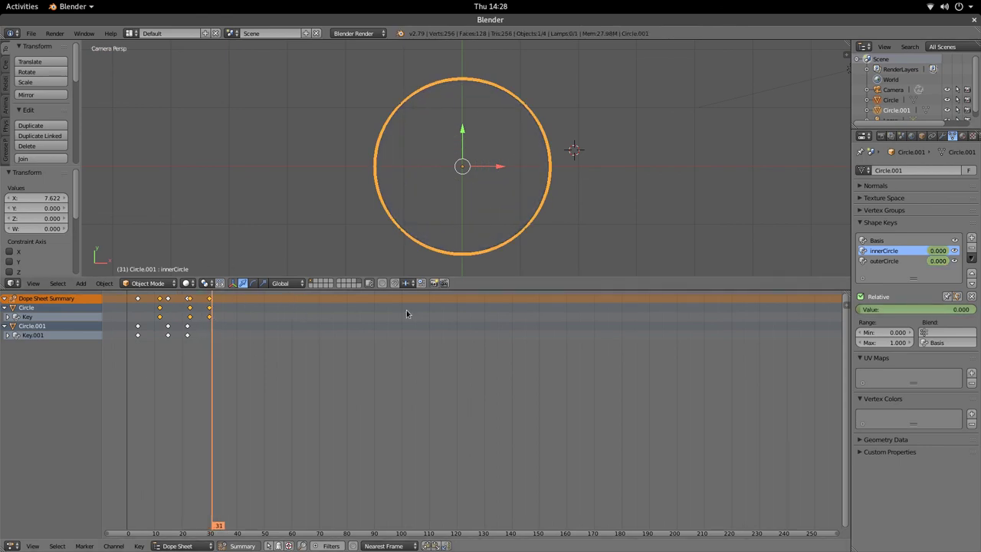
# Step: At frame 18, give the inner ring a new shadeless material with a green diffuse color of about R 0.057, G 0.800, B 0.088
pyautogui.moveTo(198, 375); pyautogui.dragTo(175, 381)
pyautogui.rightClick(455, 205)
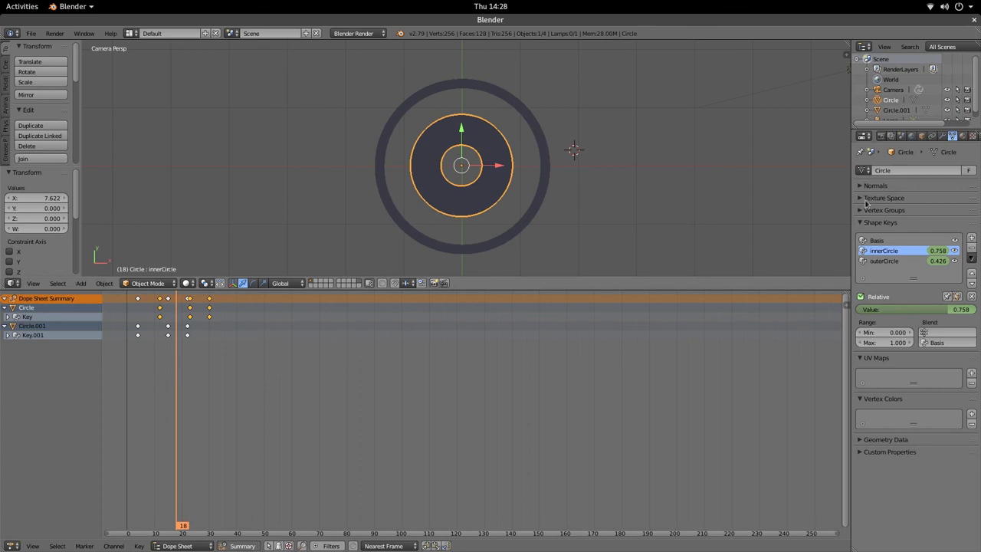
pyautogui.click(962, 135)
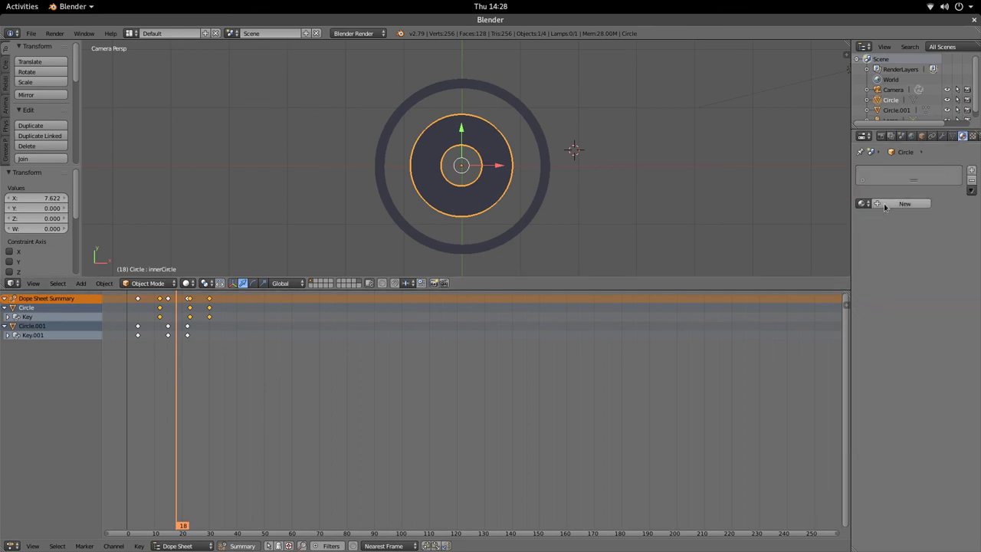
pyautogui.click(887, 203)
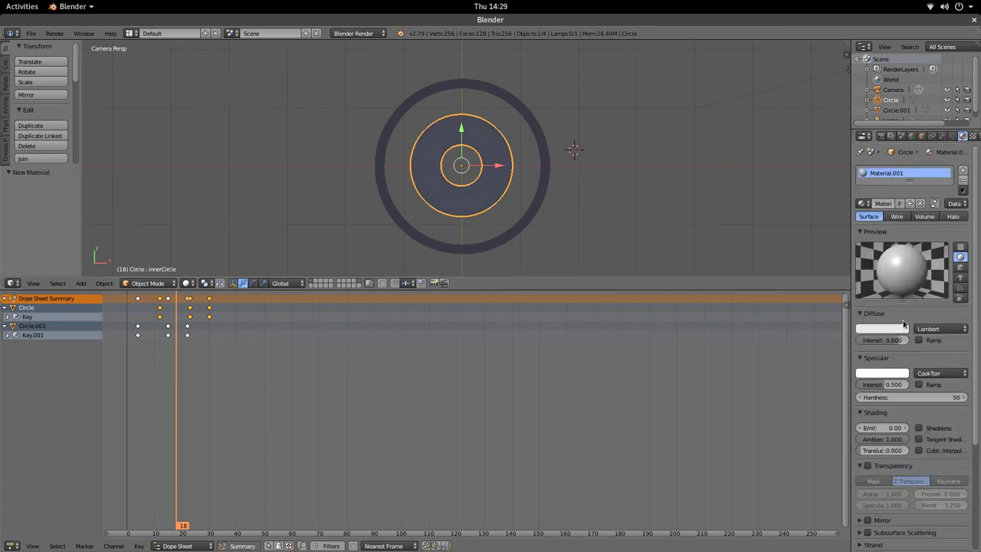
pyautogui.click(919, 428)
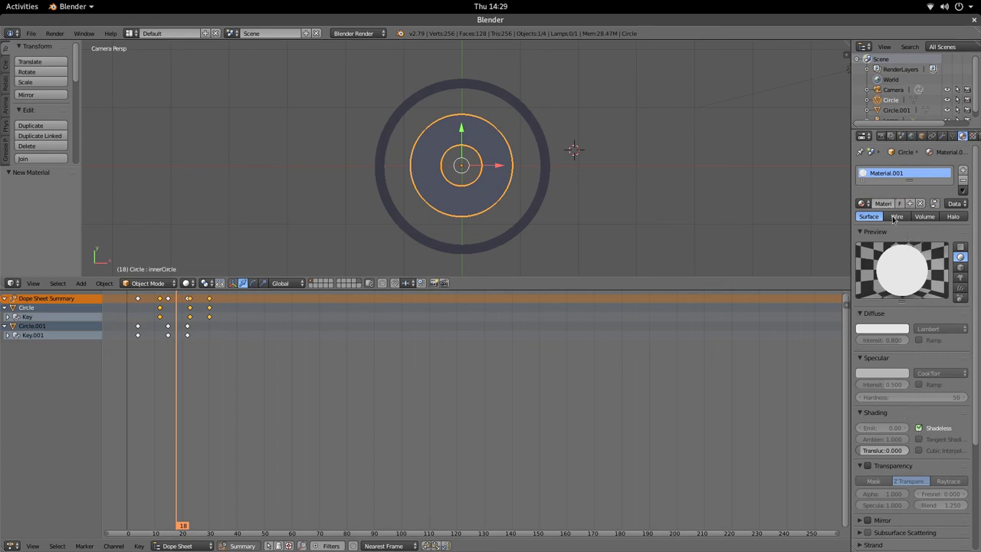
pyautogui.click(881, 329)
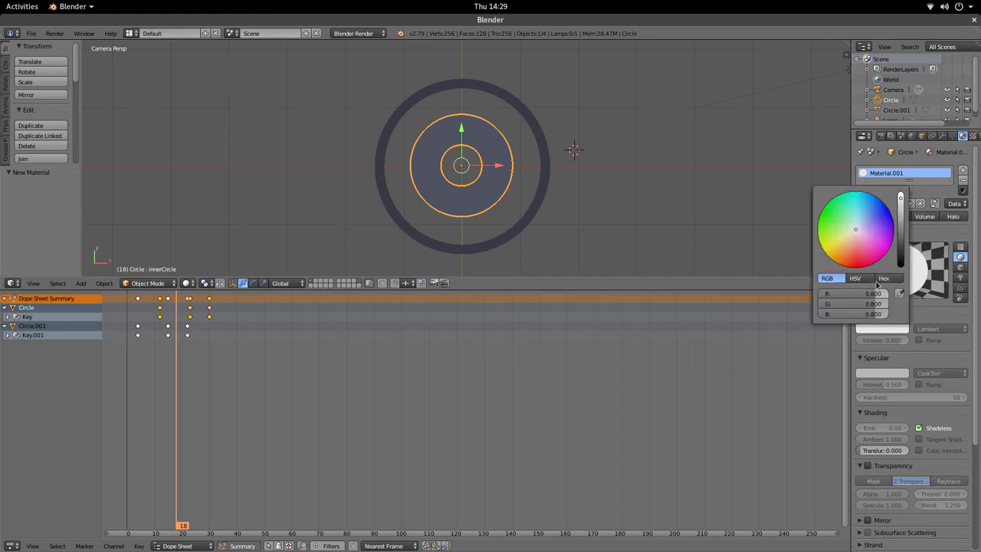
pyautogui.moveTo(856, 228)
pyautogui.mouseDown()
pyautogui.moveTo(852, 250)
pyautogui.moveTo(832, 215)
pyautogui.mouseUp()
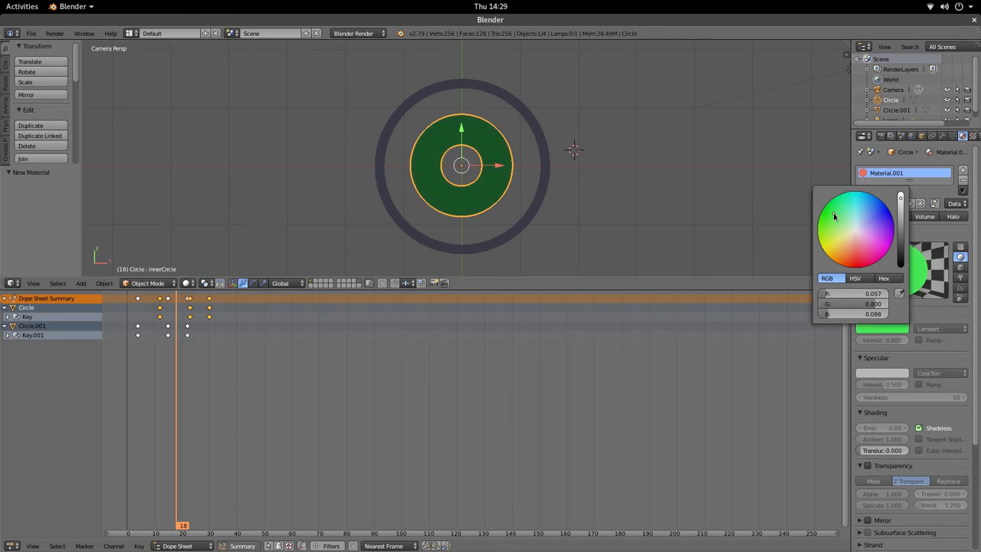
# Step: Give the outer ring, Circle.001, a new material with a red diffuse color and return the animation to frame 0
pyautogui.rightClick(520, 234)
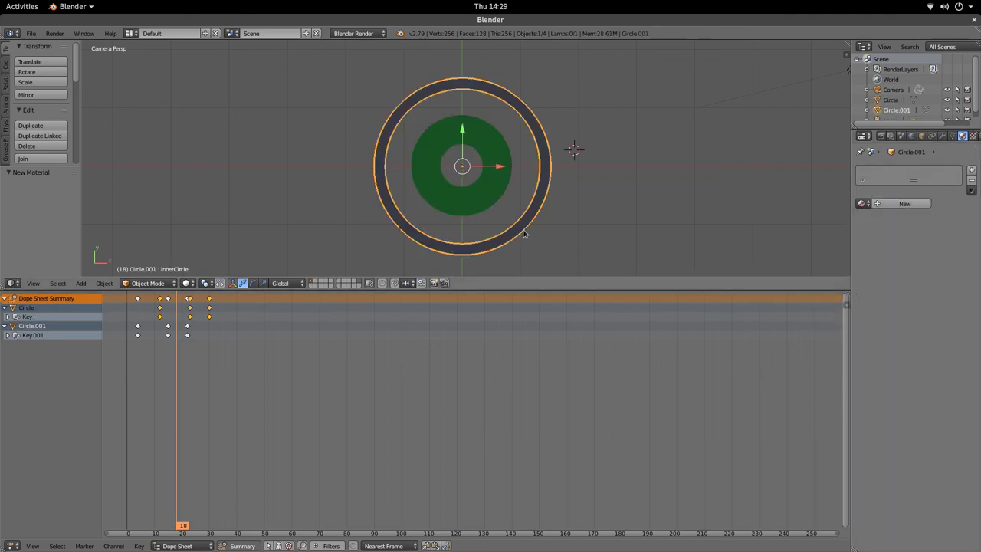
pyautogui.click(901, 203)
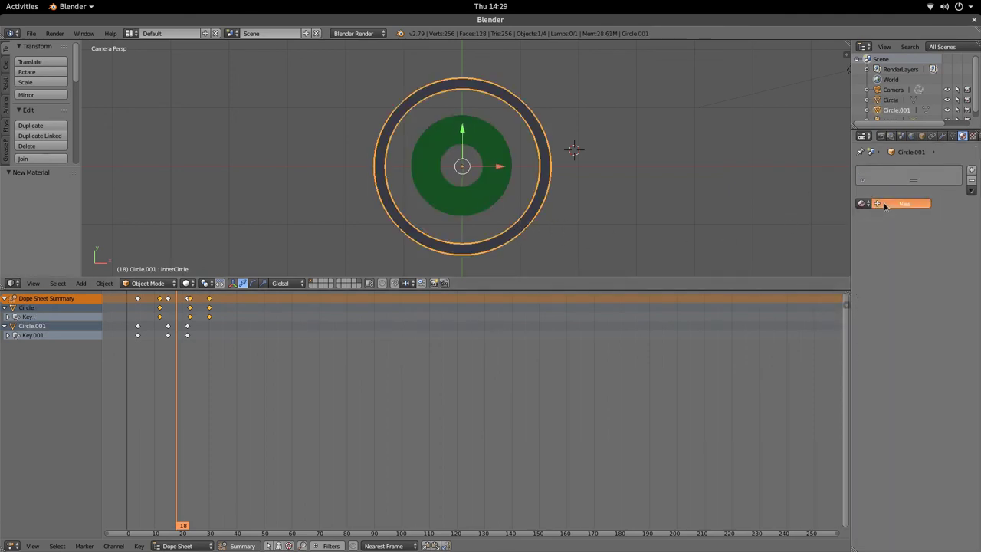
pyautogui.click(878, 328)
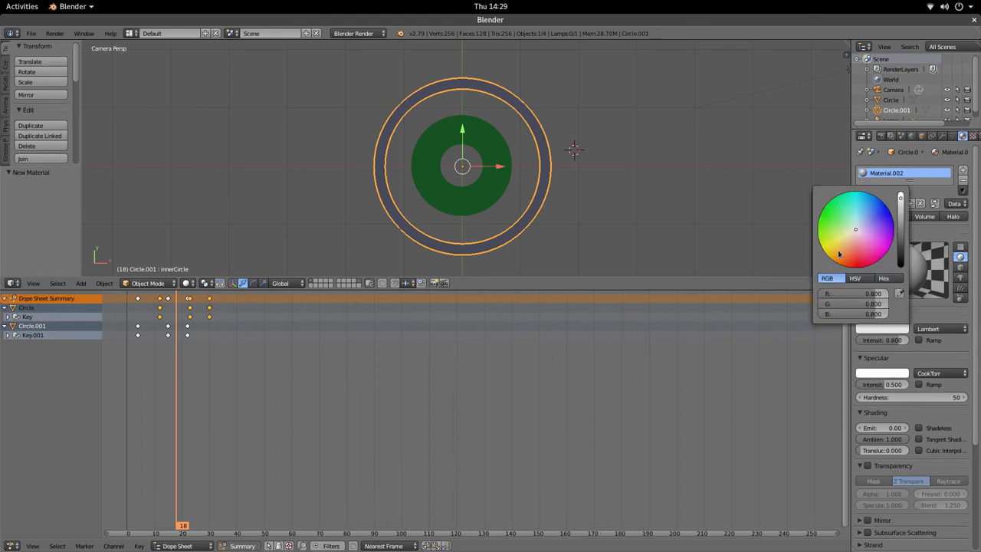
pyautogui.moveTo(858, 231); pyautogui.dragTo(854, 263)
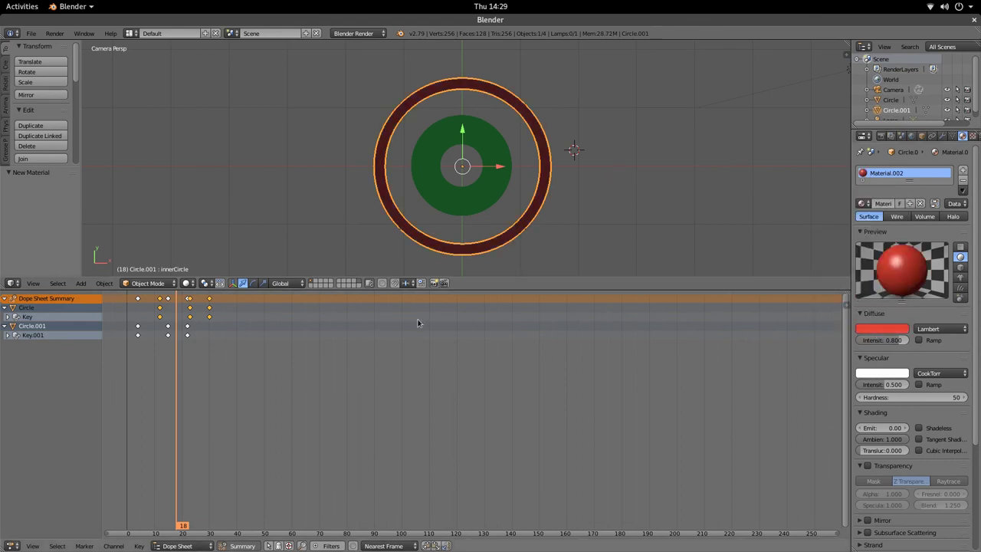
pyautogui.moveTo(178, 368); pyautogui.dragTo(125, 427)
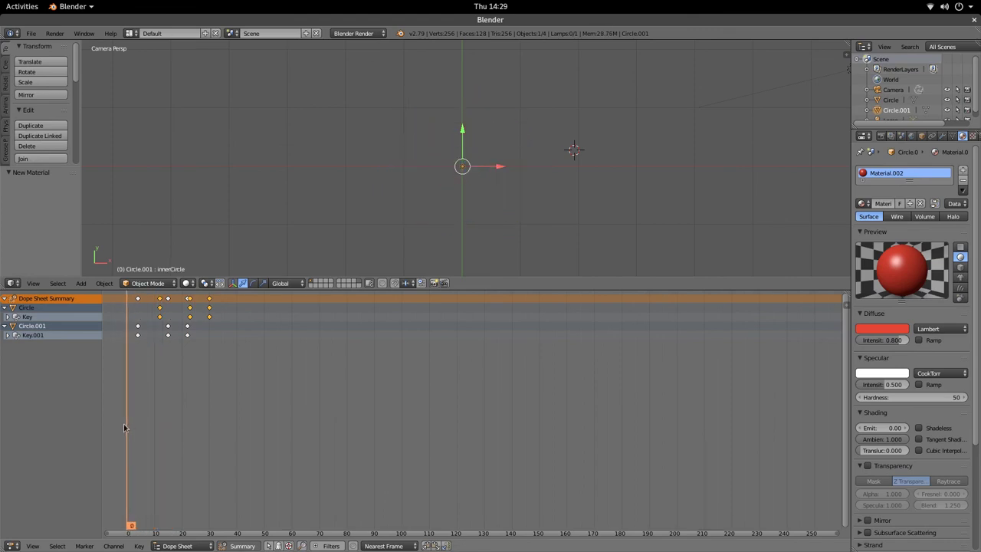